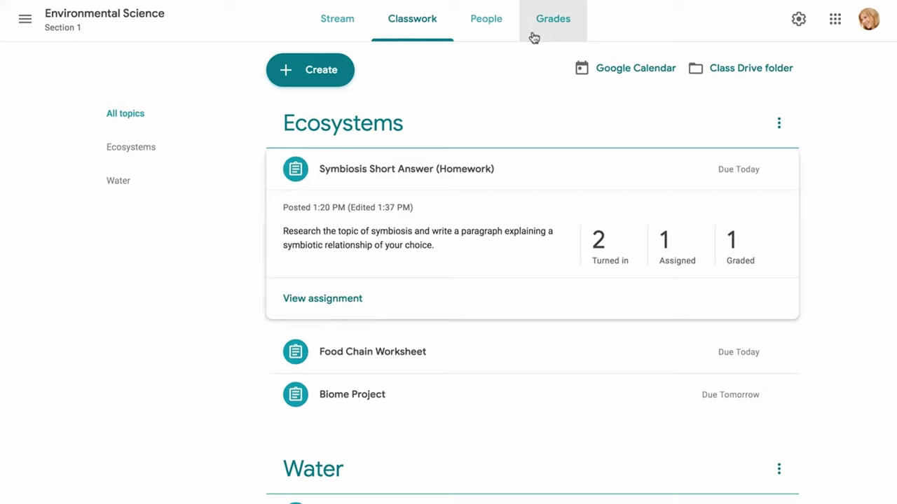
click(531, 35)
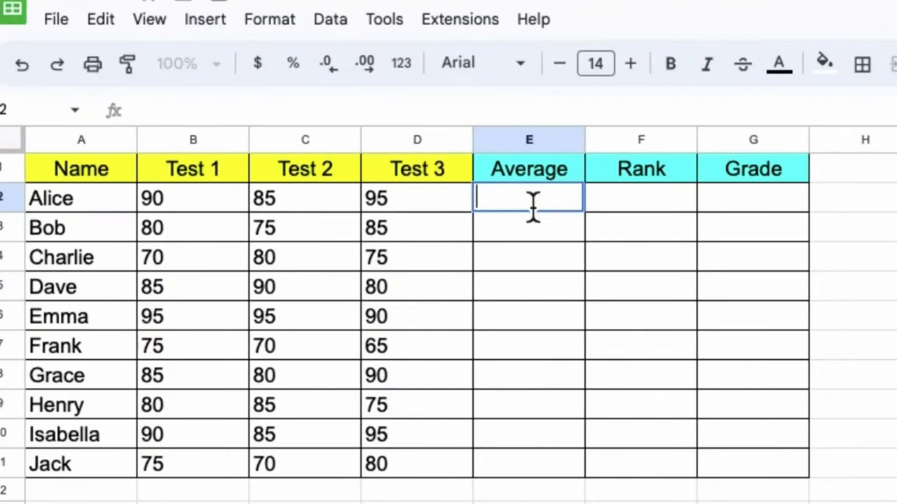
text(AVE)
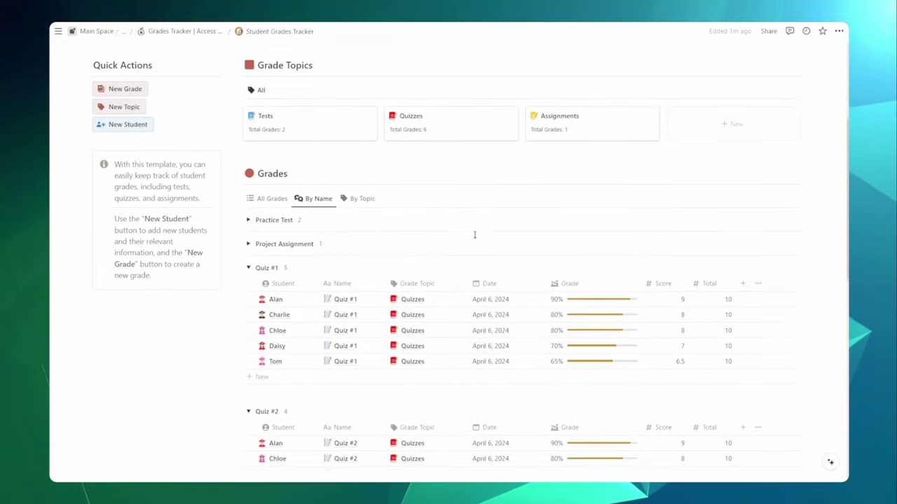
Look through the Student Grades Tracker page, from the grade topics and grades grouped by name to the students table
scroll(474, 234, down, 10)
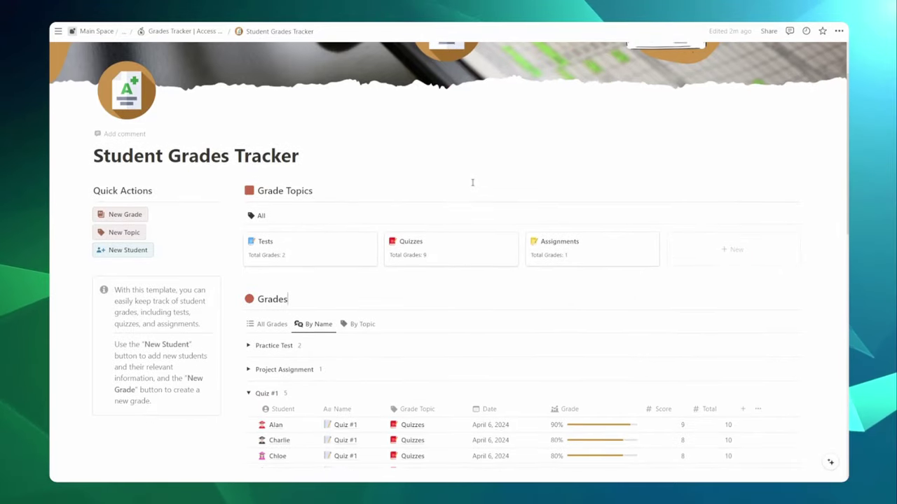
scroll(469, 183, down, 3)
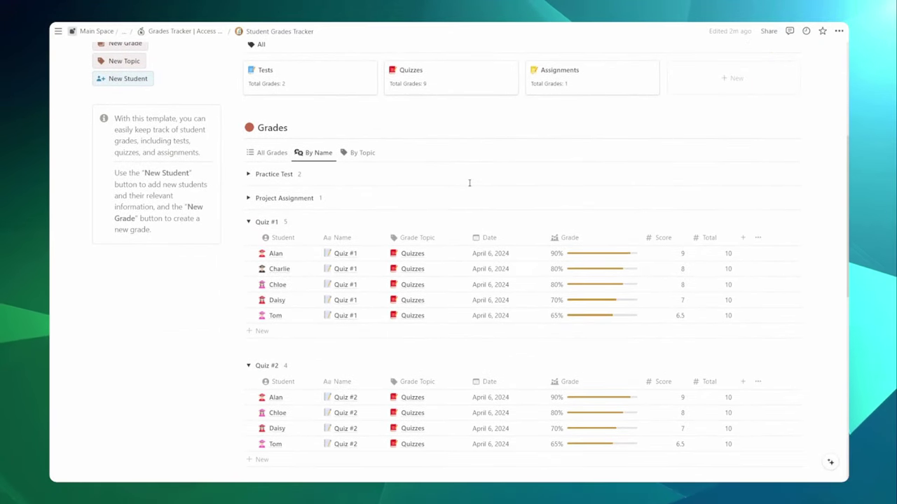
scroll(470, 183, down, 2)
scroll(469, 185, down, 1)
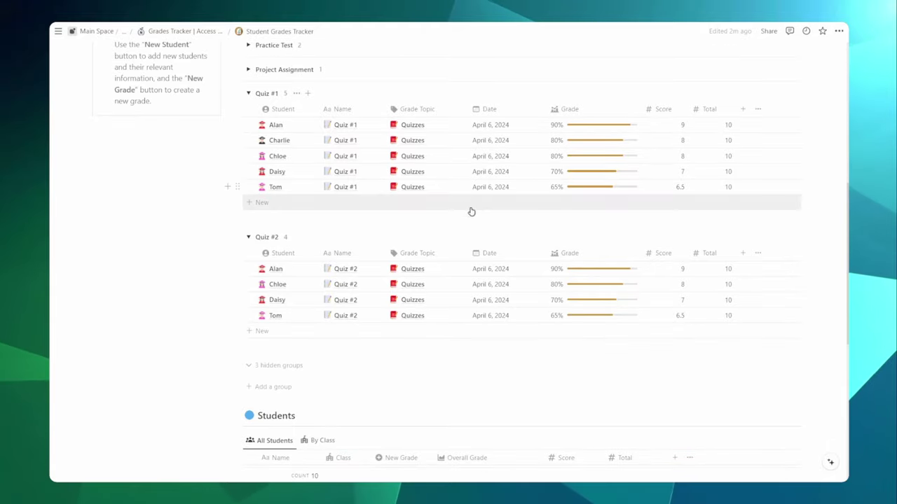
scroll(584, 272, down, 6)
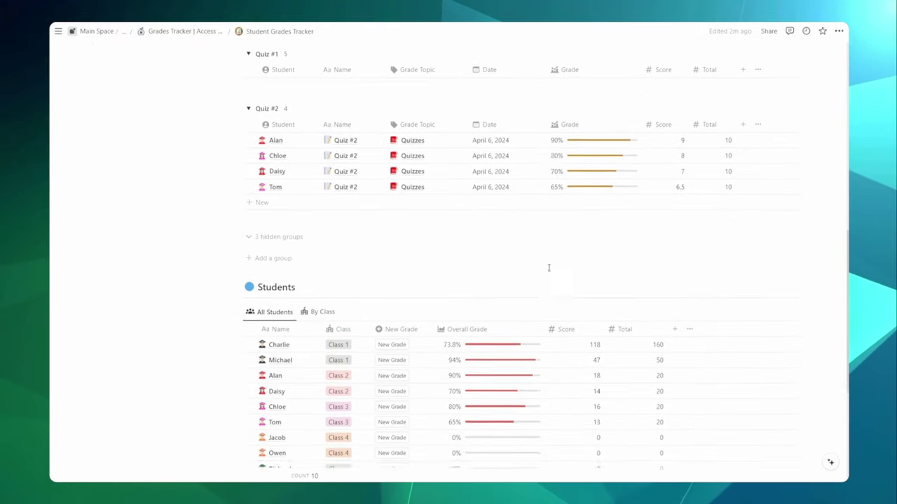
scroll(494, 223, down, 1)
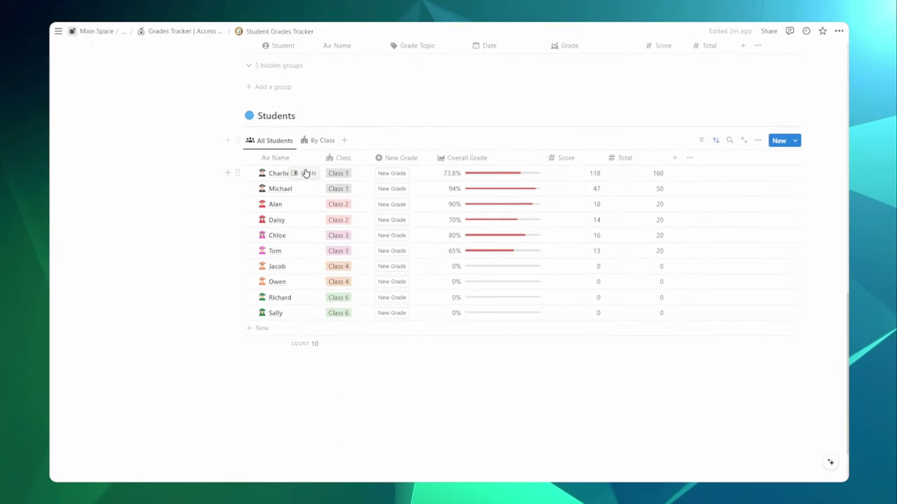
Open the first student's page from the students table and examine the overall grade, linked grades and student information, then close it
click(305, 173)
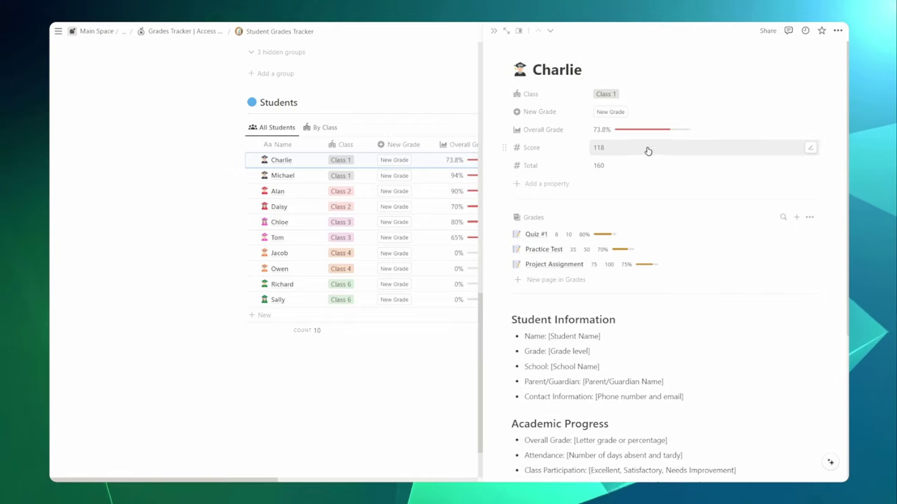
scroll(652, 165, down, 1)
scroll(652, 190, down, 1)
scroll(669, 204, up, 1)
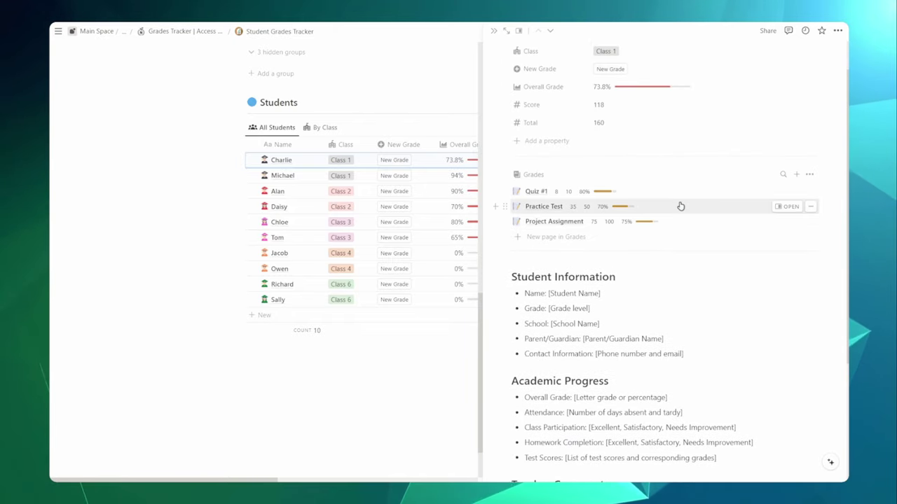
key(ctrl+plus)
key(ctrl+plus)
key(ctrl+plus)
scroll(531, 278, down, 1)
scroll(531, 273, up, 2)
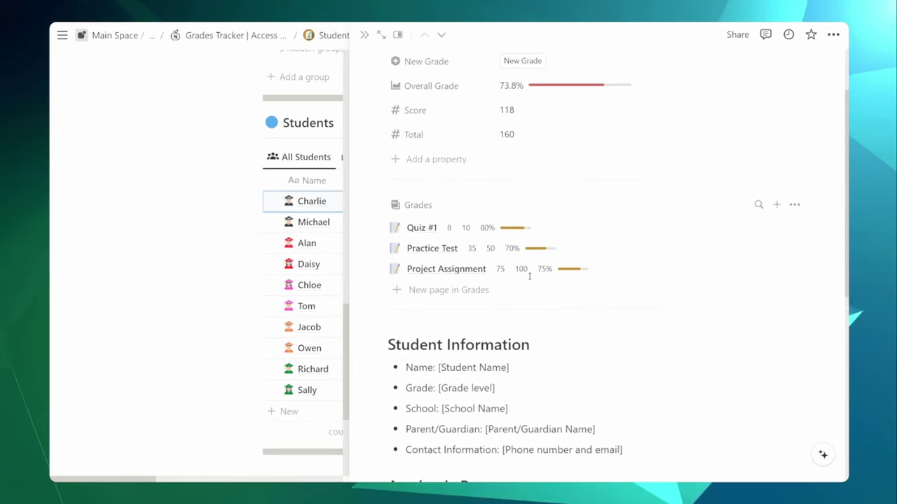
key(Escape)
key(ctrl+0)
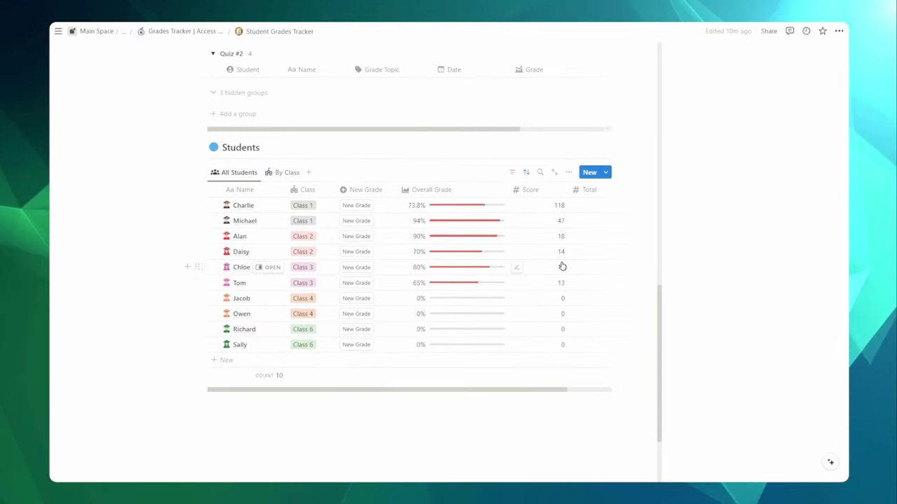
scroll(562, 266, up, 5)
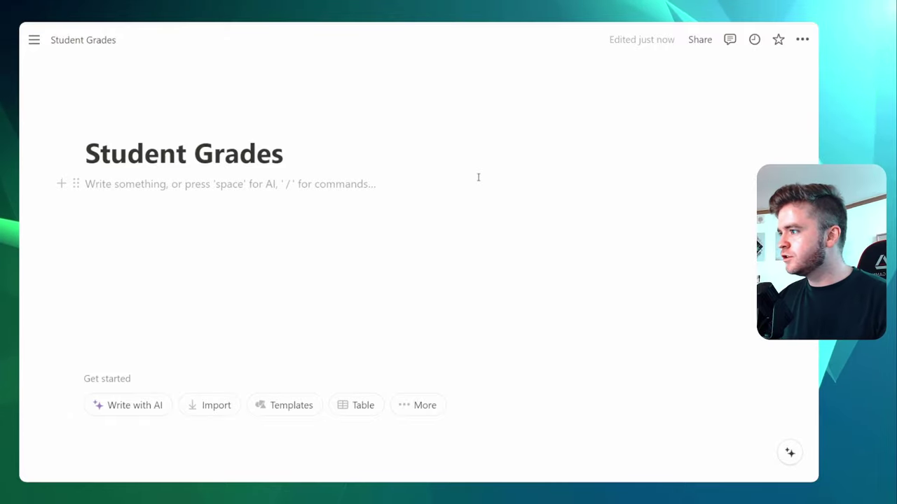
Insert two inline databases, one below the other, on the Student Grades page
text(/data)
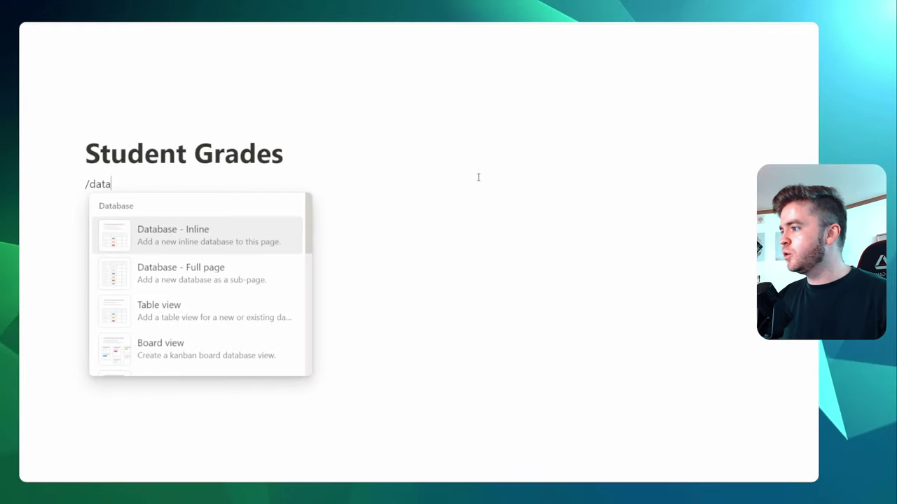
key(Return)
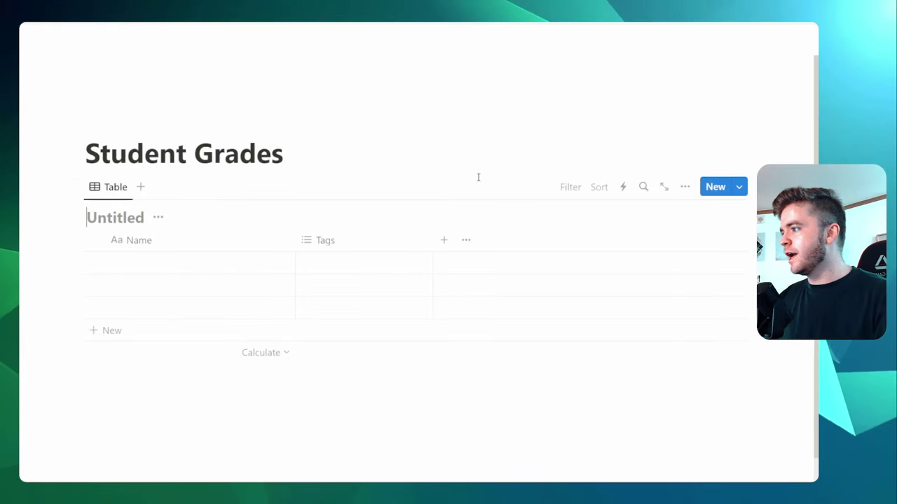
click(175, 390)
text(/data)
key(Return)
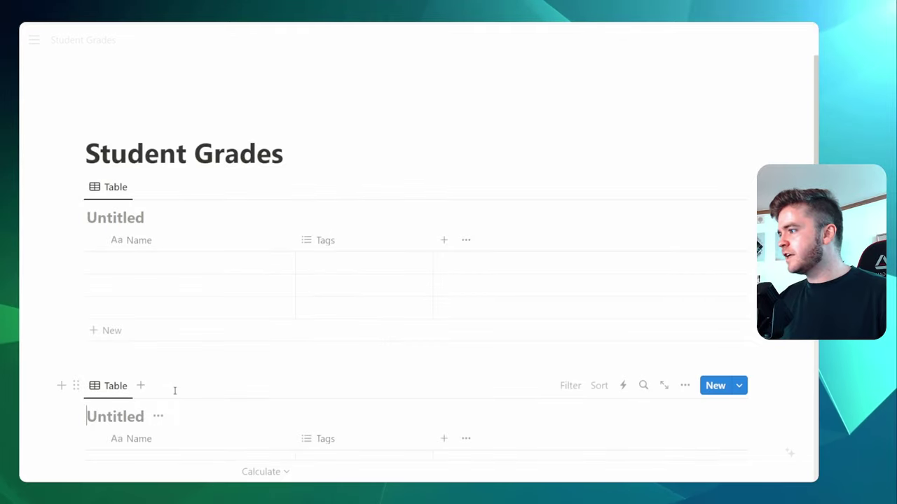
Title the upper database "Grades" and the lower one "Students"
scroll(308, 168, down, 2)
text(gr)
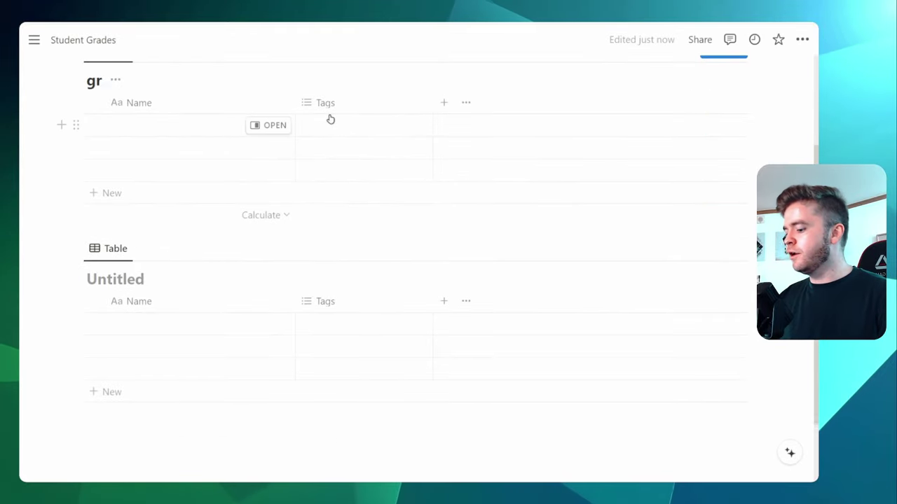
text(ades)
click(135, 279)
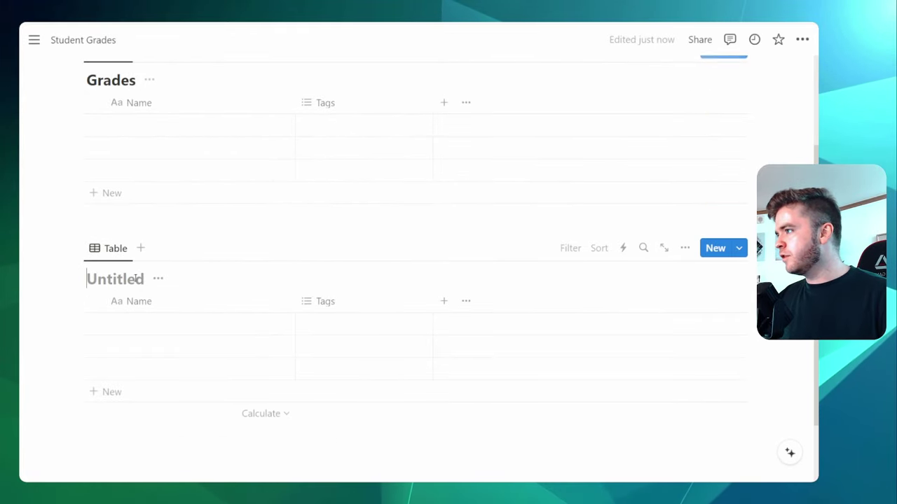
text(Students)
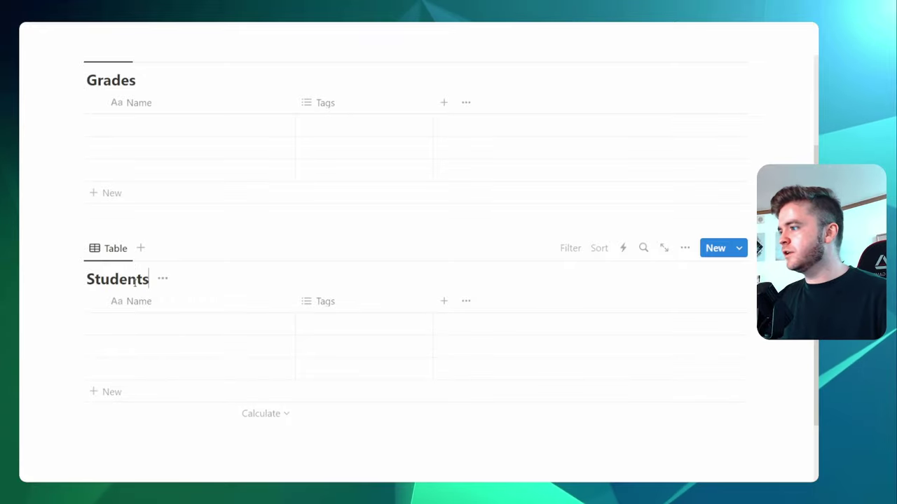
Delete the Tags property from both the Grades and the Students databases
click(329, 103)
click(371, 326)
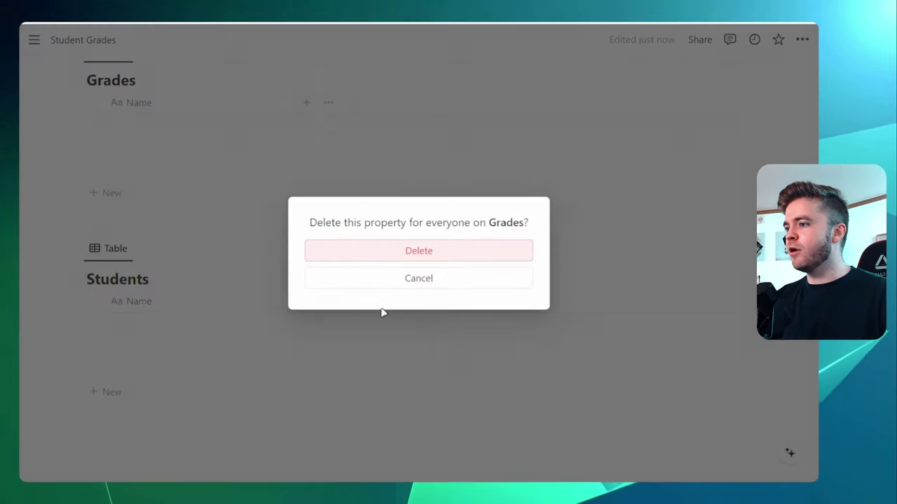
key(Return)
click(327, 303)
click(394, 250)
key(Return)
Add a relation property to Grades linked to the Students database, shown on Students as the related property Grades
scroll(350, 260, up, 1)
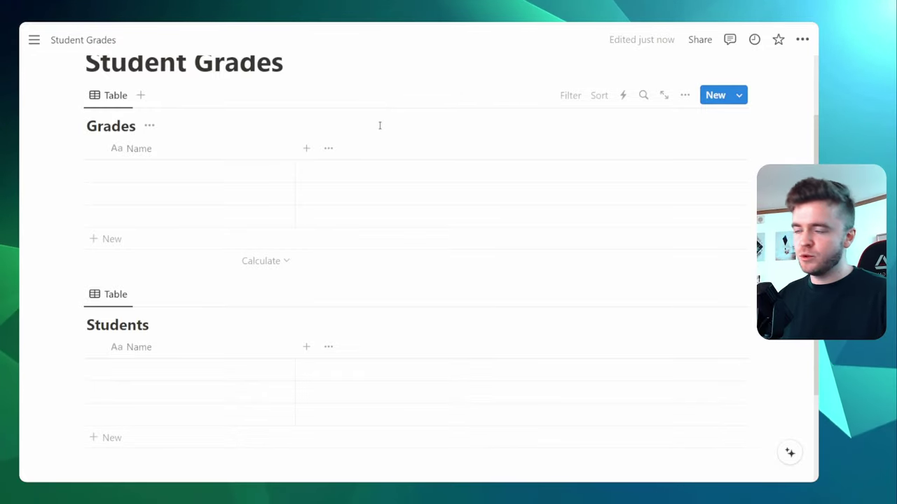
click(306, 147)
scroll(634, 255, down, 2)
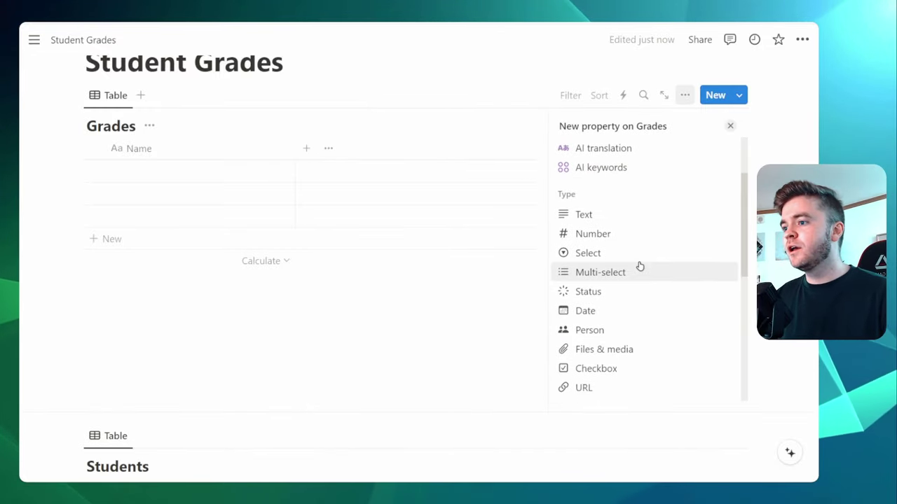
scroll(638, 264, down, 4)
click(612, 327)
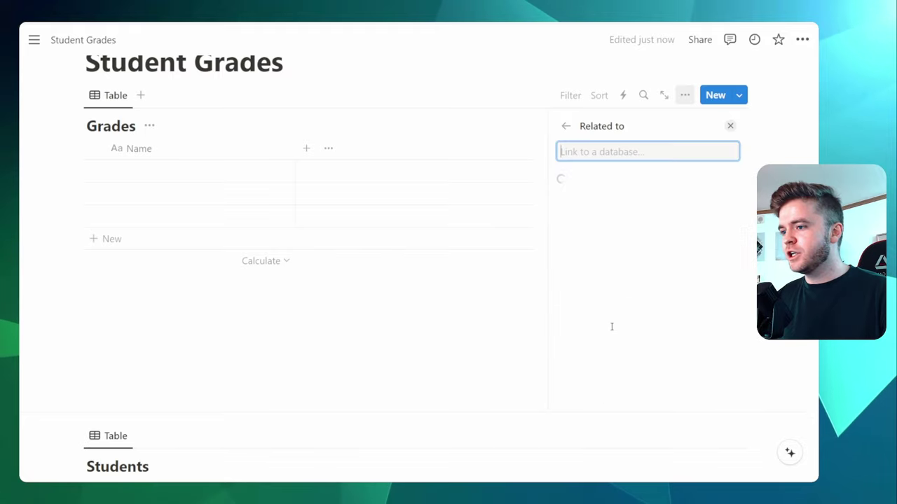
click(671, 220)
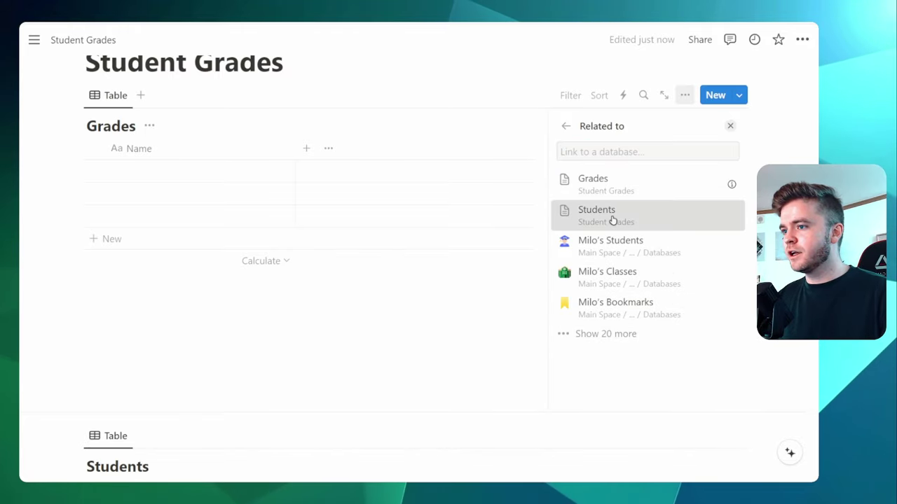
click(725, 214)
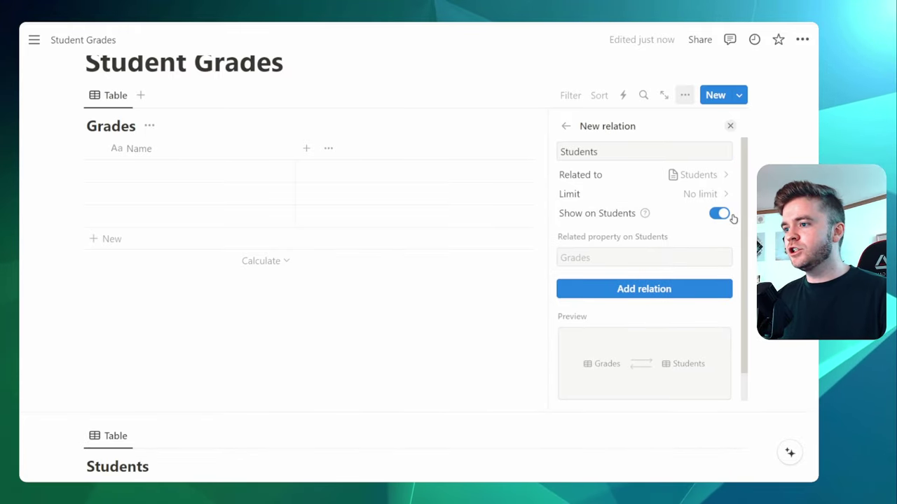
click(635, 289)
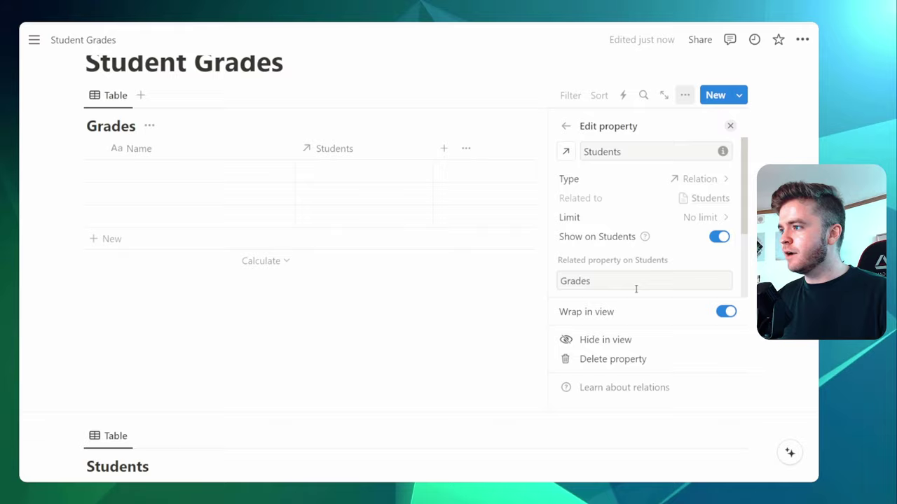
click(731, 126)
scroll(532, 192, down, 3)
scroll(564, 237, up, 2)
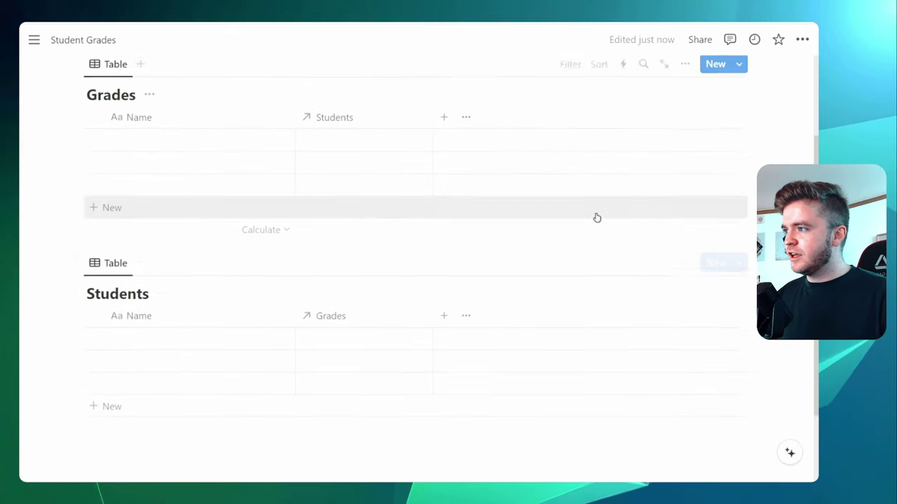
scroll(595, 217, down, 1)
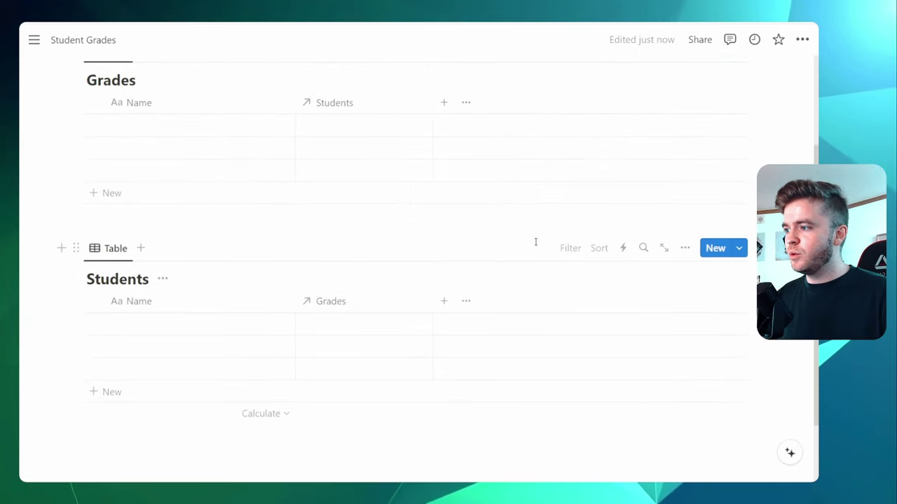
Add a Date property to the Grades database
scroll(477, 182, up, 1)
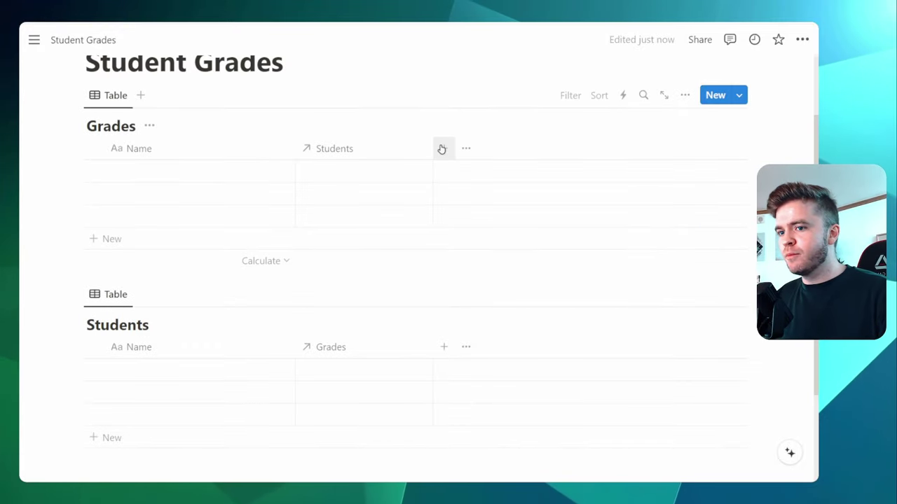
click(441, 148)
scroll(607, 322, down, 1)
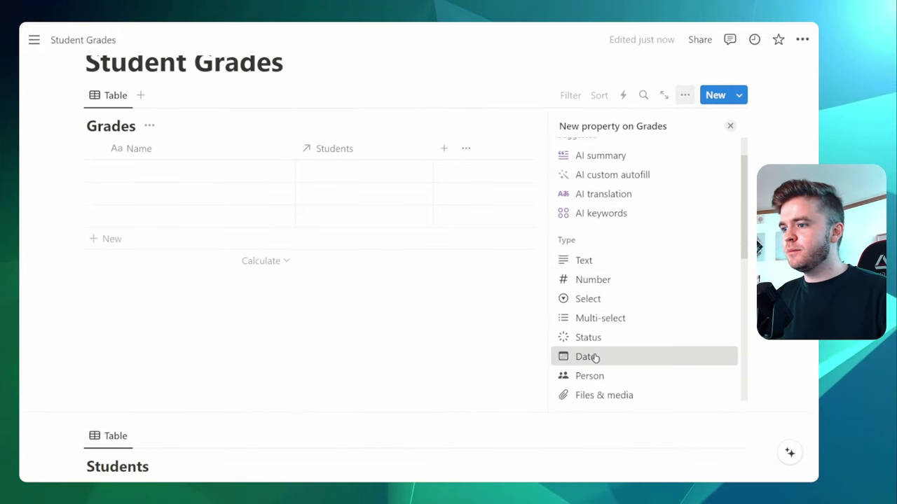
click(595, 357)
click(729, 126)
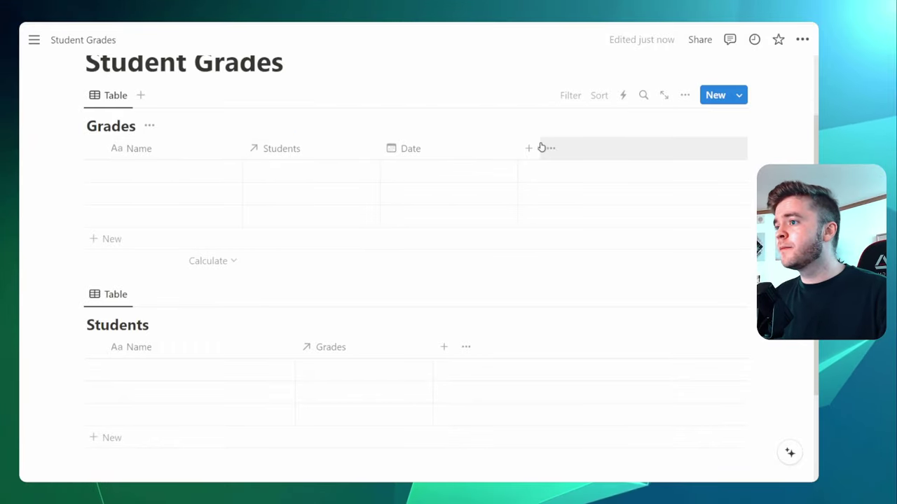
Add a Number property named "Score" to the Grades database
click(528, 148)
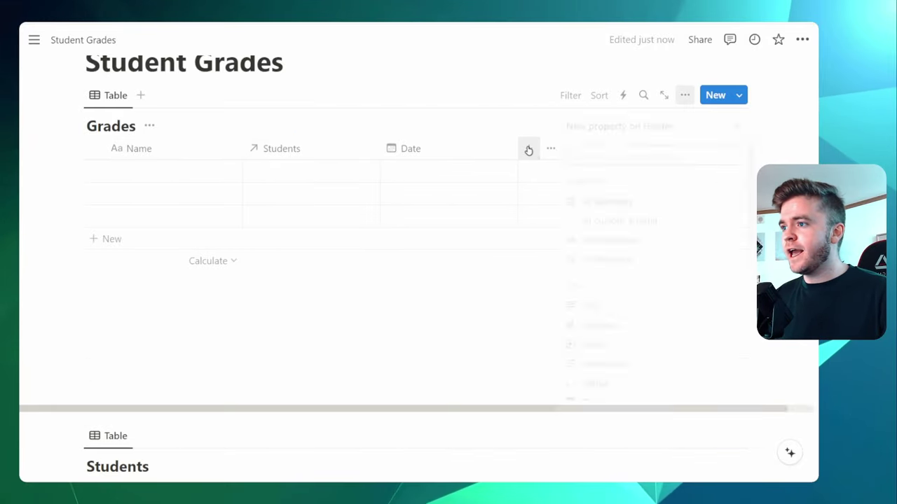
click(602, 327)
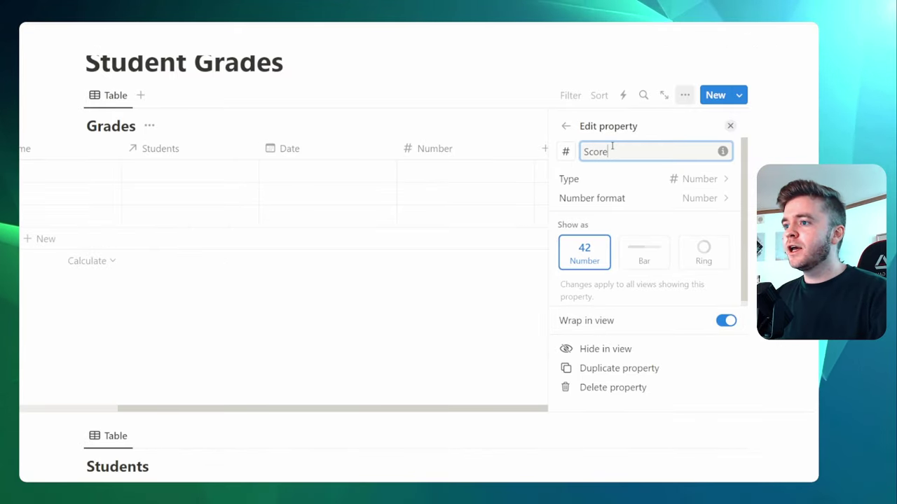
click(731, 128)
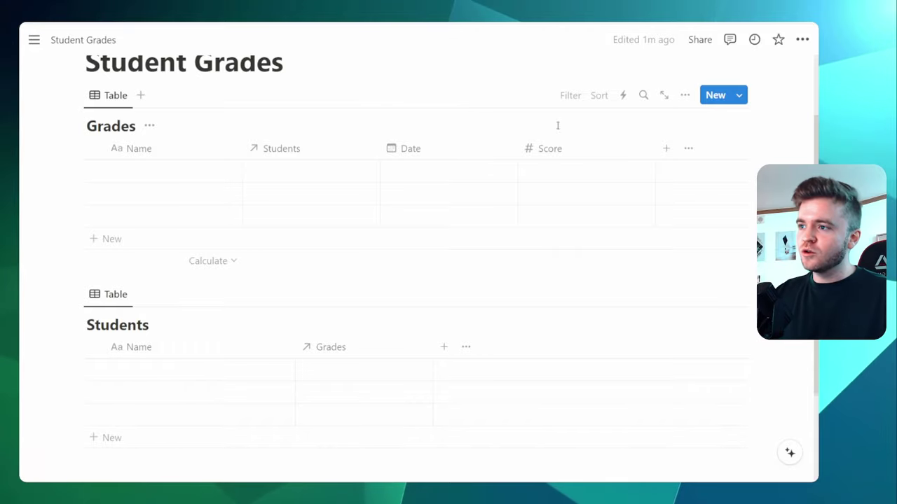
Add a Number property named "Total" to the Grades database
click(667, 150)
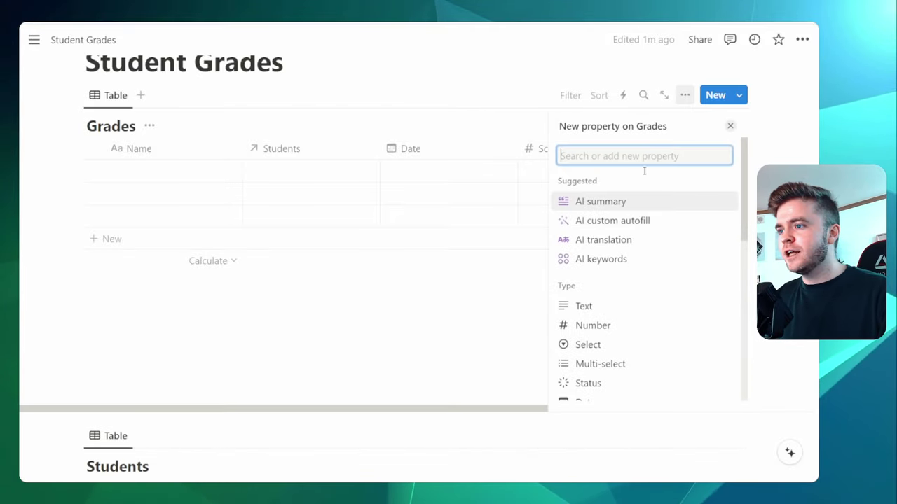
click(608, 327)
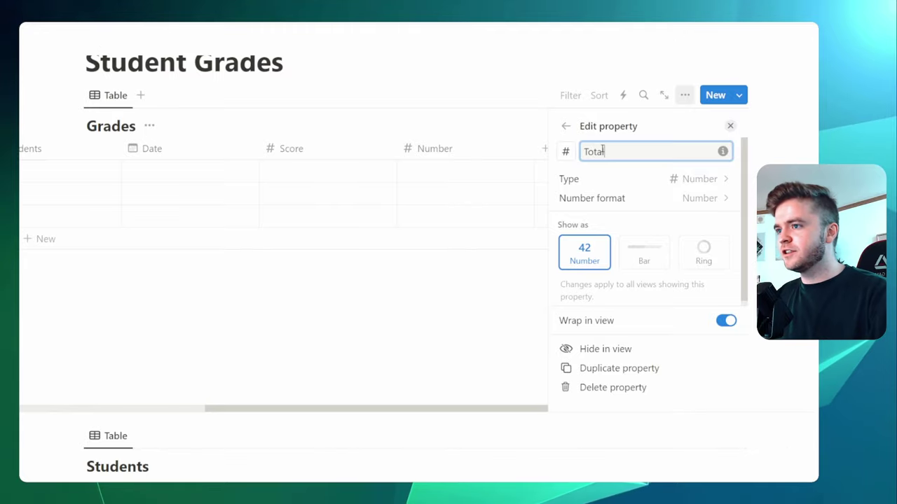
text(Total)
key(Return)
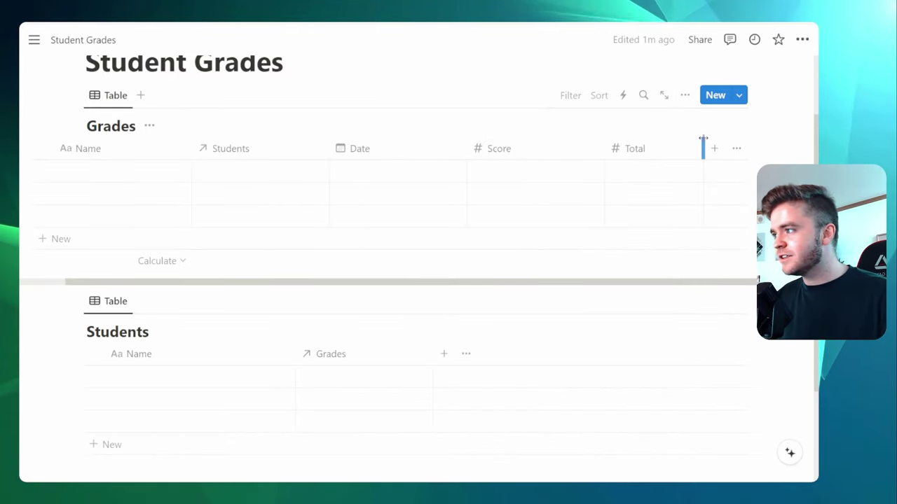
Fill in the first Grades entry with the name "Quiz", a total of 10 and a score of 7
click(123, 168)
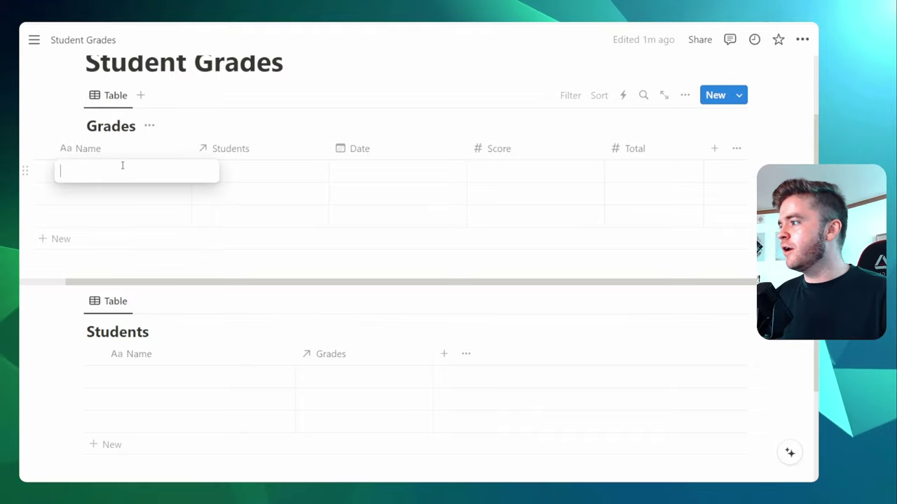
text(Quiz)
key(Return)
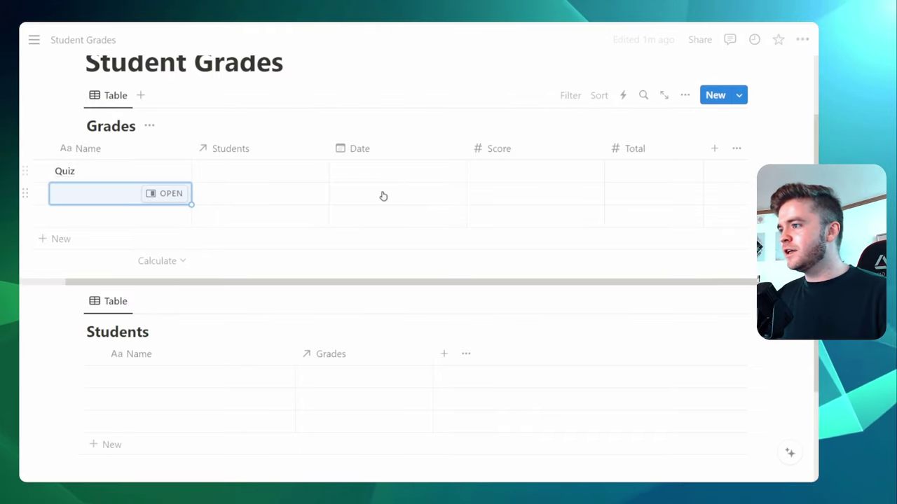
click(508, 174)
click(659, 175)
click(661, 173)
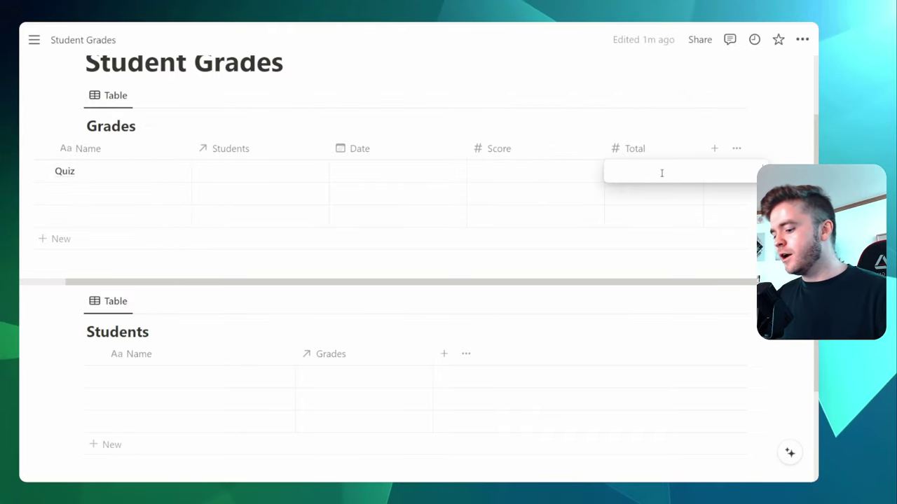
text(10)
key(Return)
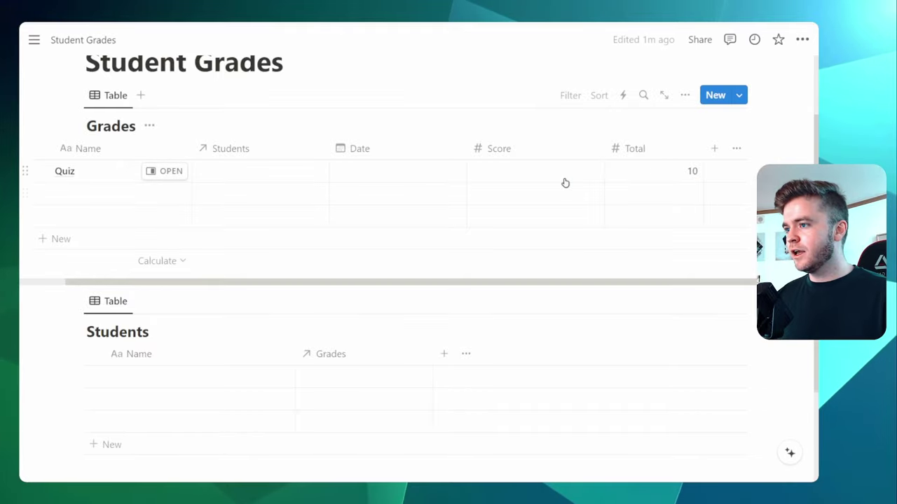
click(565, 176)
text(7)
key(Escape)
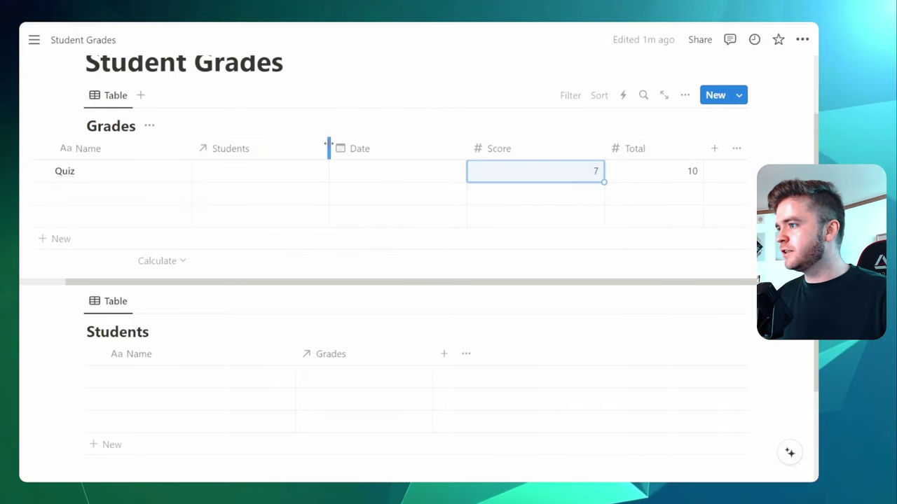
Narrow the Students, Date, Score and Total columns of the Grades table
drag(327, 149, 261, 148)
drag(443, 151, 404, 150)
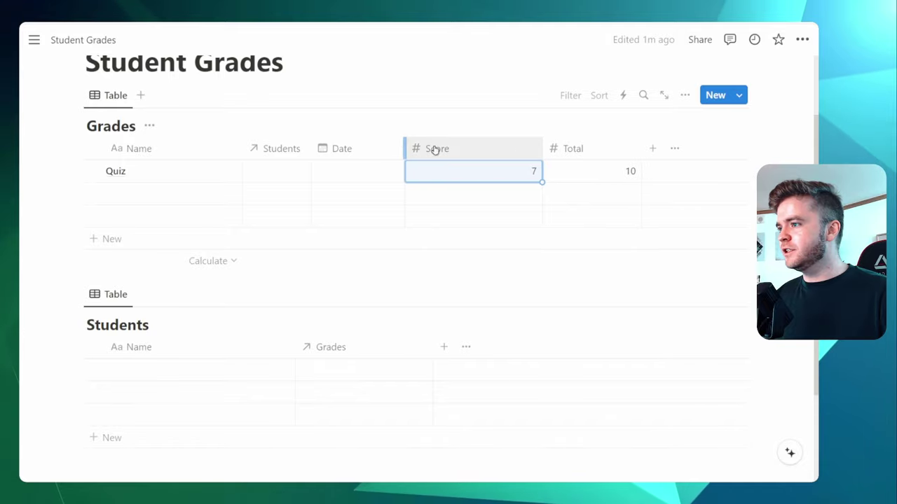
drag(539, 148, 473, 149)
drag(573, 152, 542, 150)
Add a Formula property named "Grade" to the Grades database
click(553, 150)
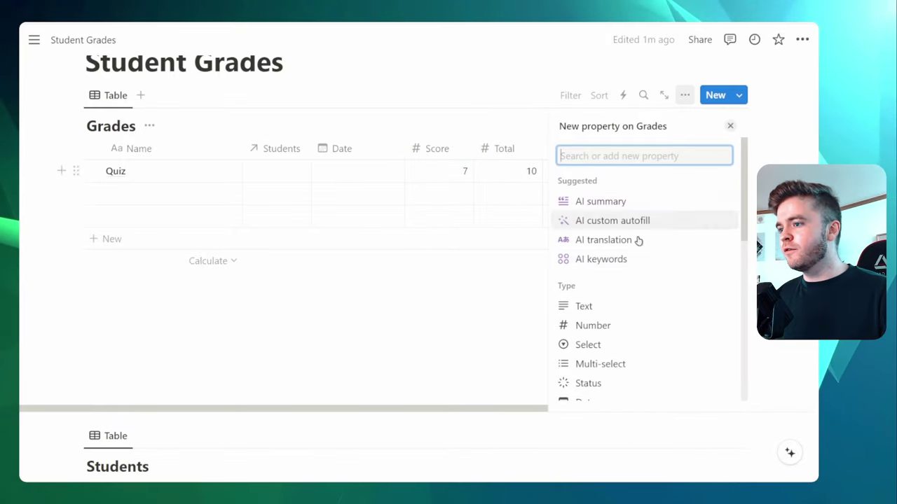
scroll(637, 238, down, 5)
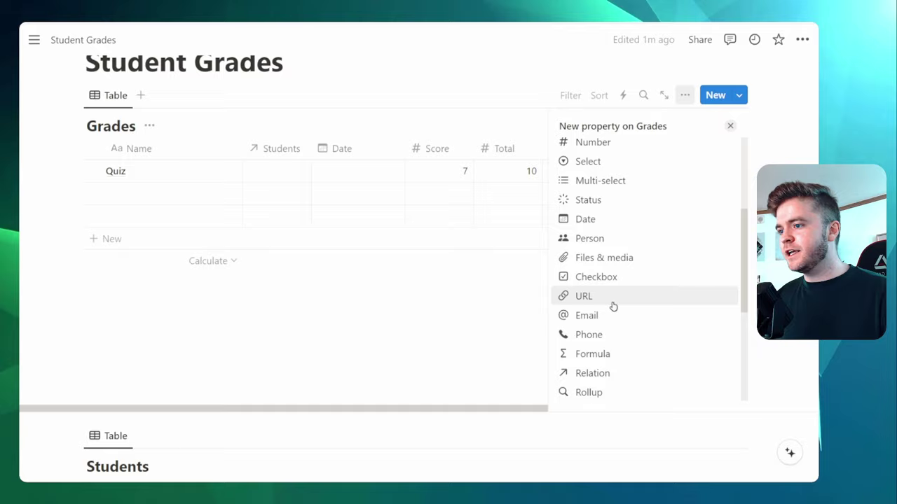
click(602, 354)
double_click(605, 152)
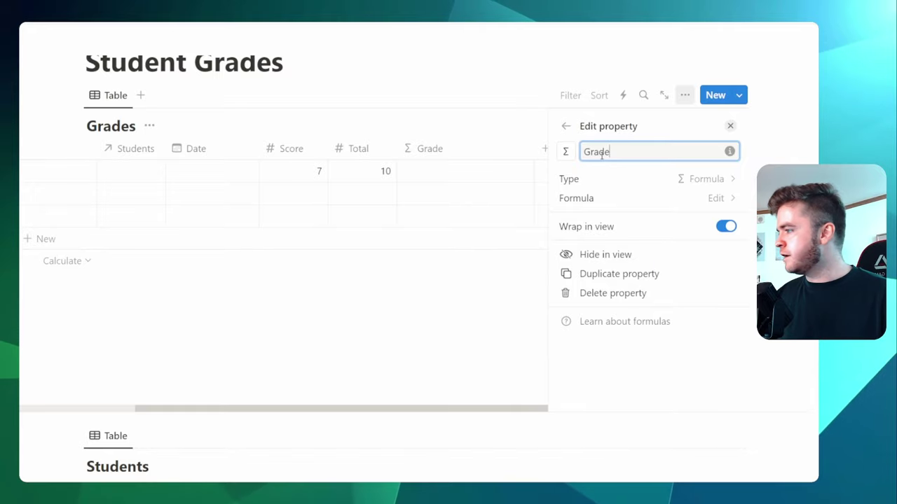
text(Grade)
Set the Grade property's formula to Score/Total
click(619, 201)
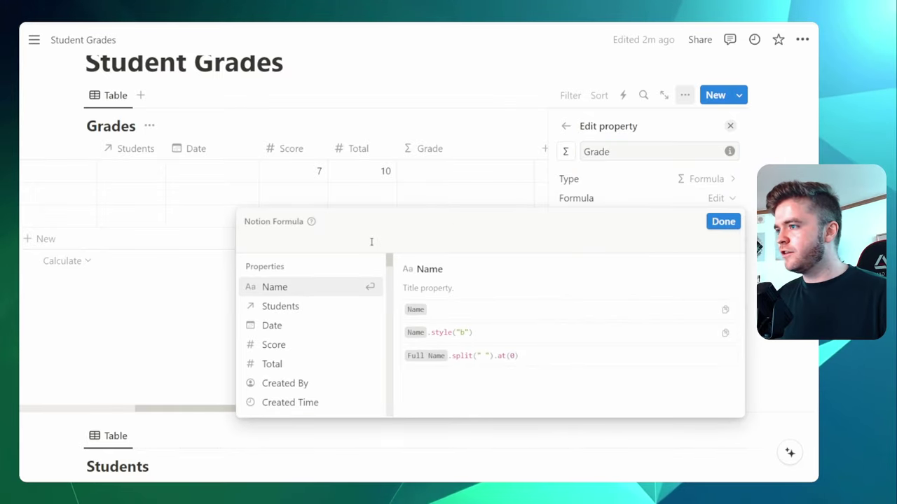
click(297, 346)
text(/)
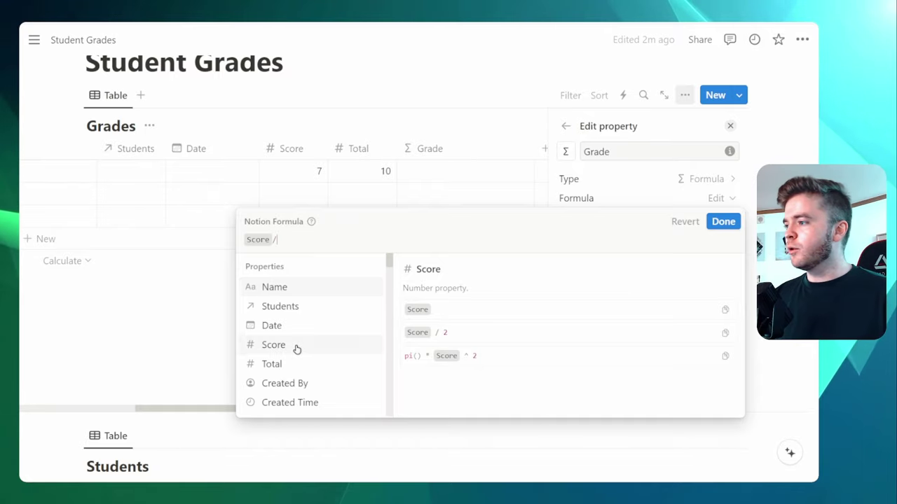
click(277, 390)
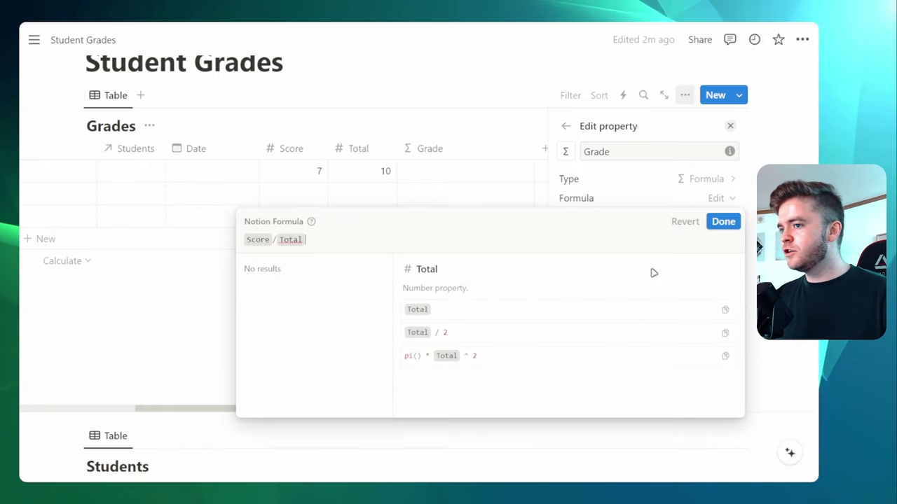
click(724, 222)
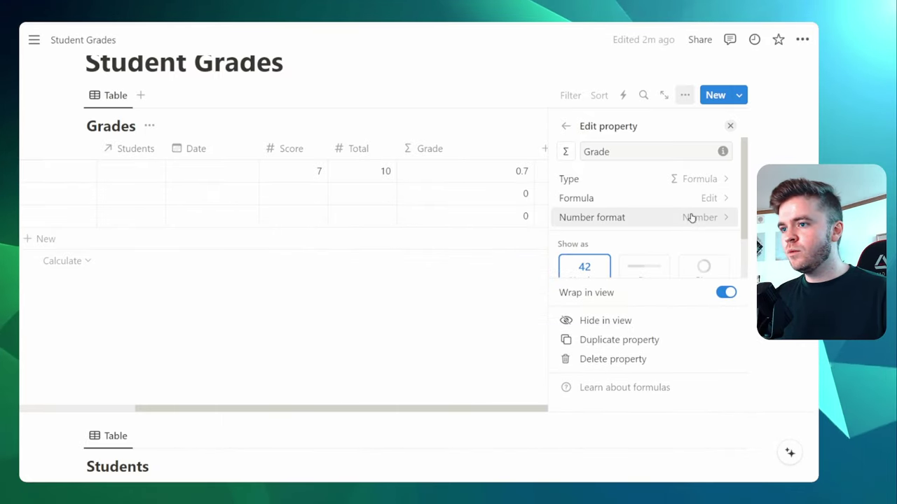
Format the Grade property as Percent and show it as a bar
click(691, 222)
click(647, 244)
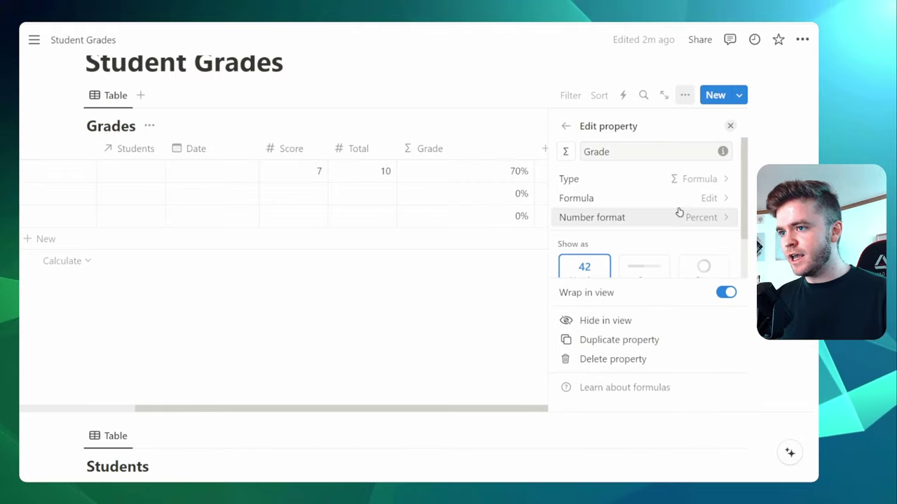
scroll(667, 217, down, 1)
click(647, 223)
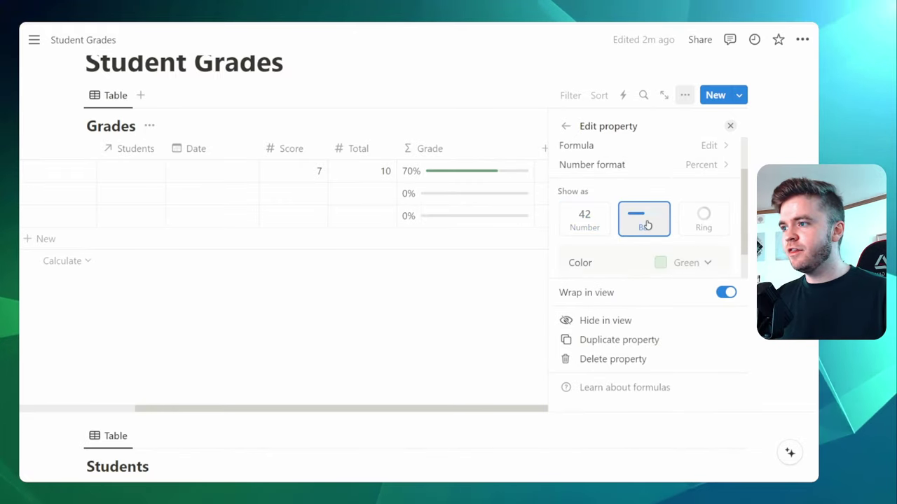
click(730, 126)
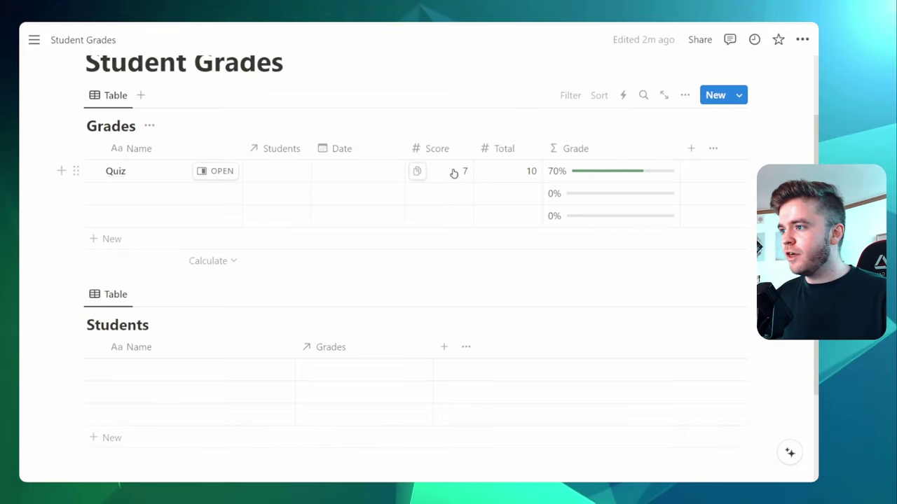
Set the total of the Quiz entry to 9
click(524, 174)
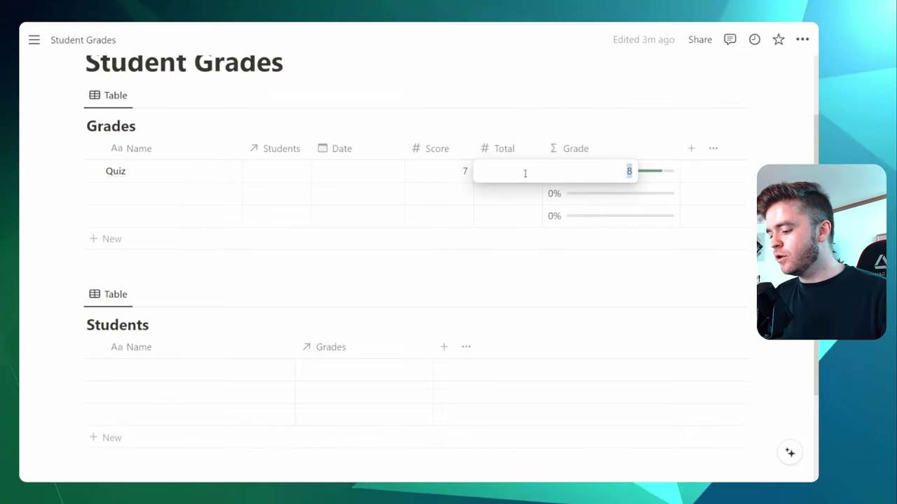
key(BackSpace)
key(BackSpace)
text(9)
key(Return)
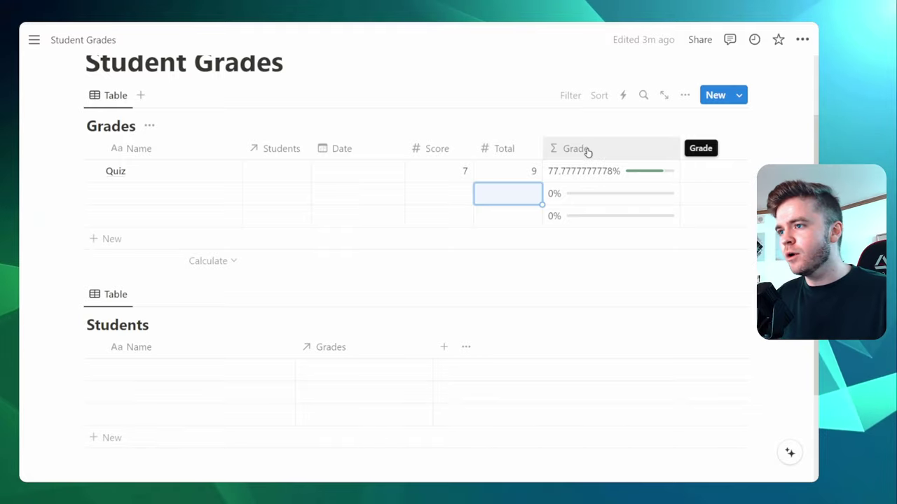
Reopen the Grade property's formula and enclose Score/Total in parentheses
click(588, 152)
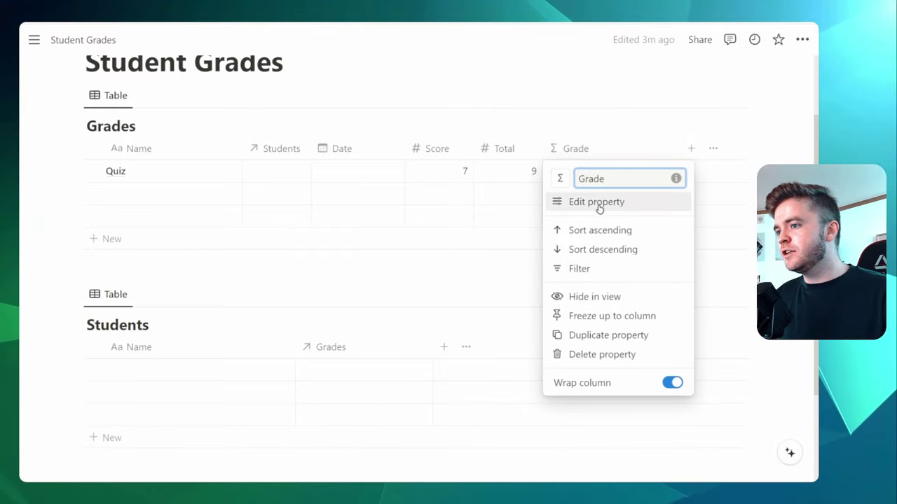
click(604, 203)
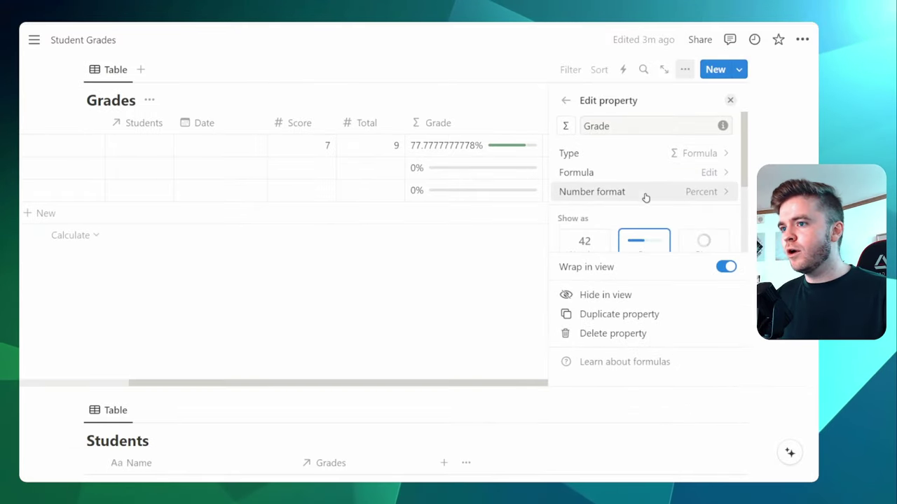
click(666, 176)
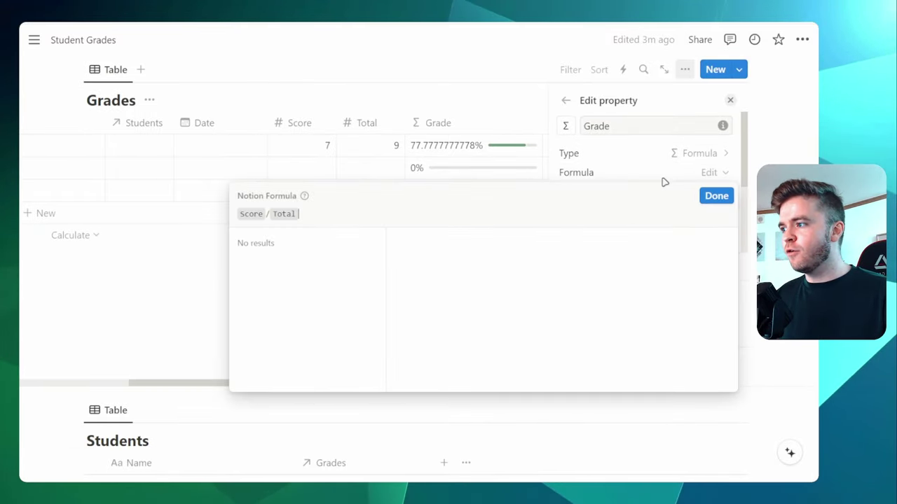
click(237, 214)
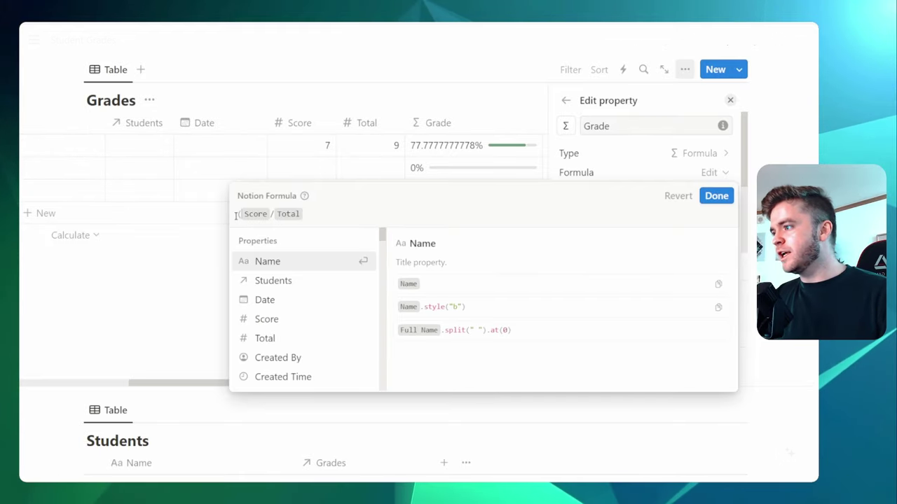
text(()
click(374, 210)
text())
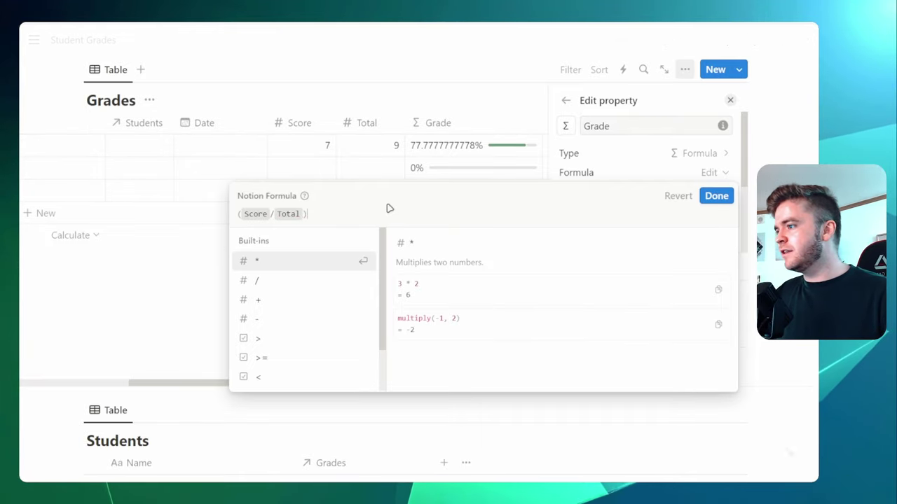
Extend the Grade formula with rounding to round((Score/Total)*1000)/1000 and save it
click(237, 214)
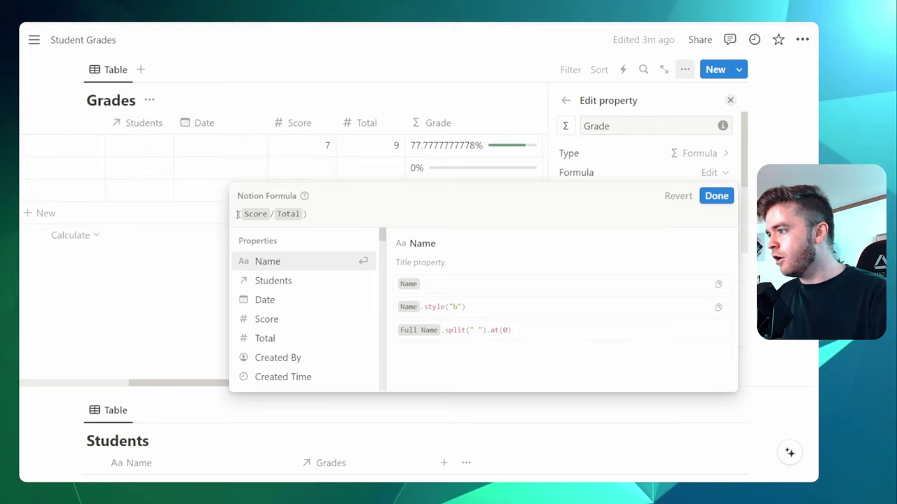
text(round()
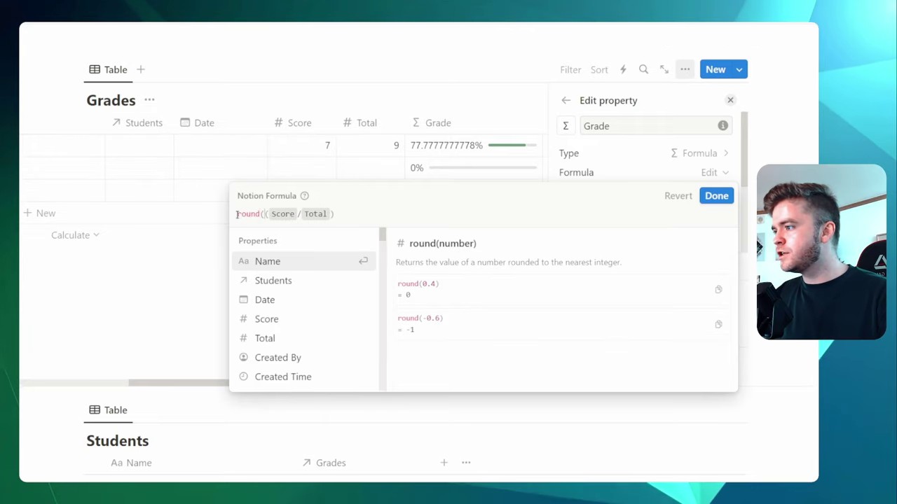
click(369, 214)
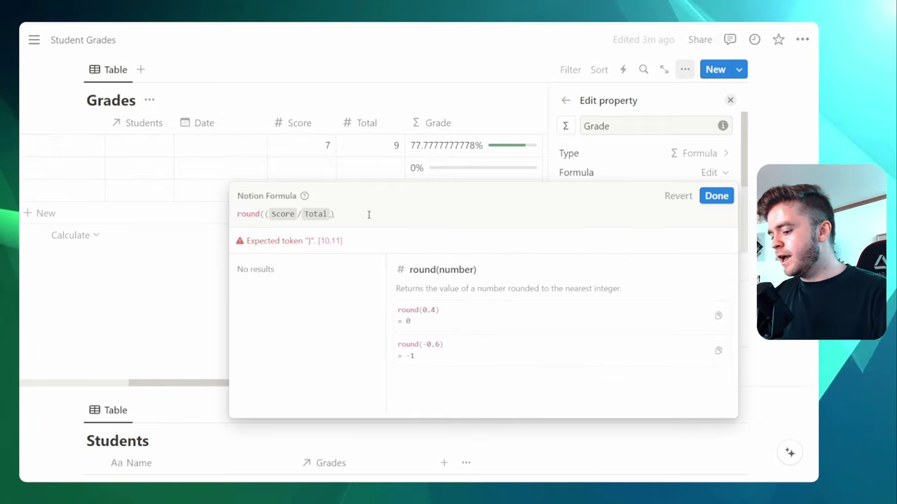
text(*1000)
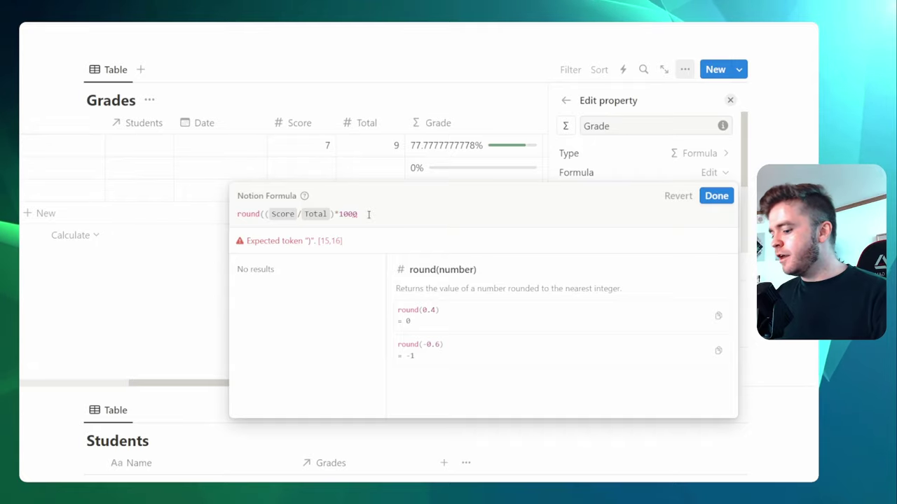
text()/1000)
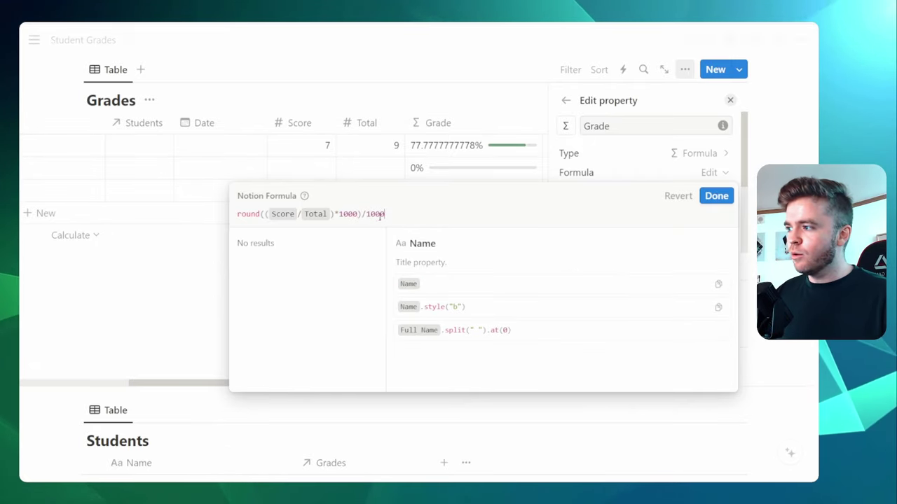
click(715, 197)
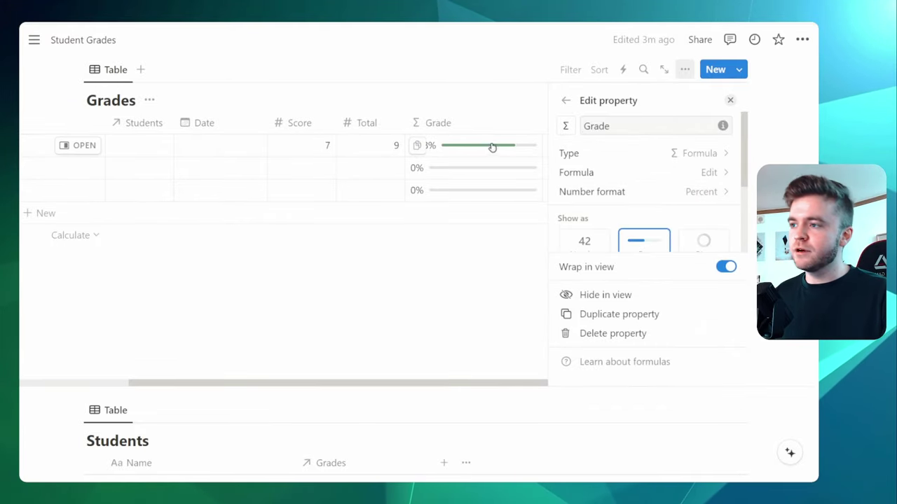
click(528, 122)
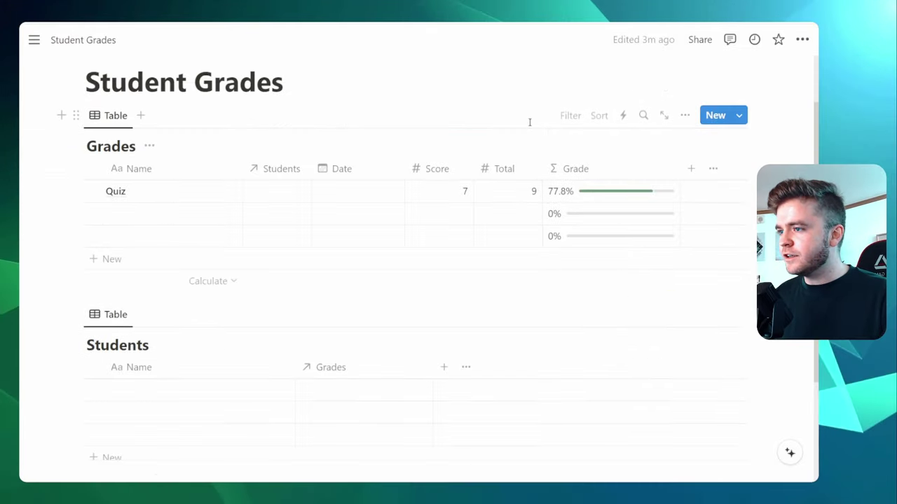
Delete the two empty rows from the Grades table and move the Grade column in front of Score
click(93, 213)
key(Delete)
click(91, 214)
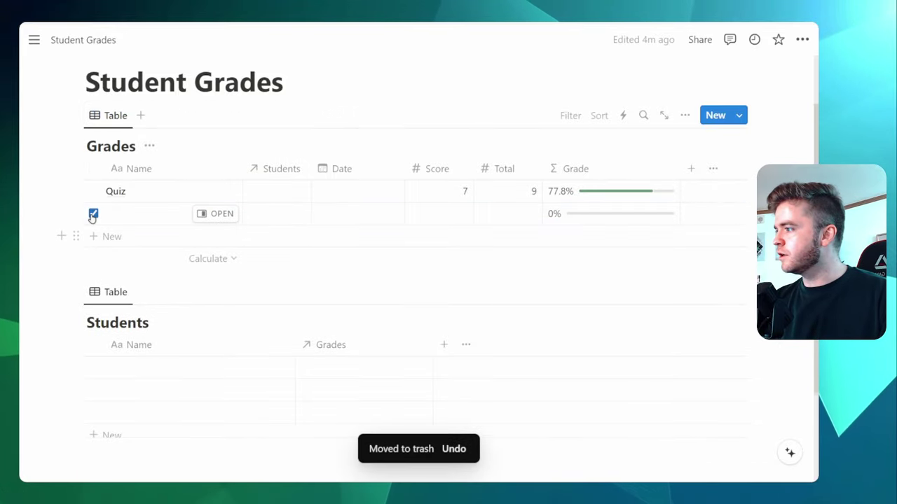
key(Delete)
drag(582, 178, 431, 172)
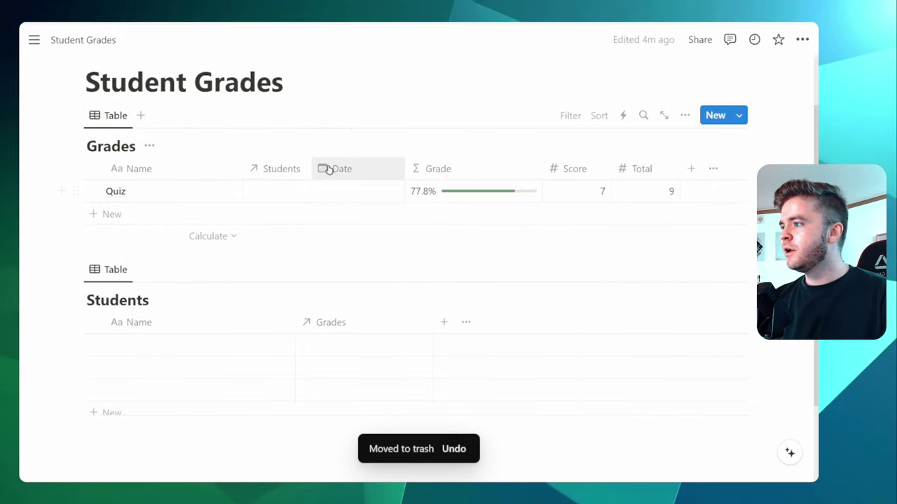
Rename the Quiz entry in the Grades table as Quiz #1
click(155, 193)
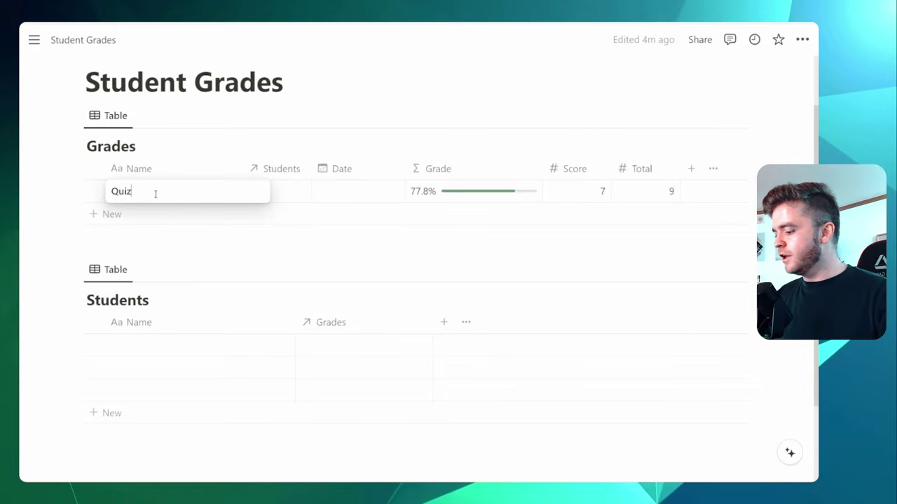
text(#1)
key(Return)
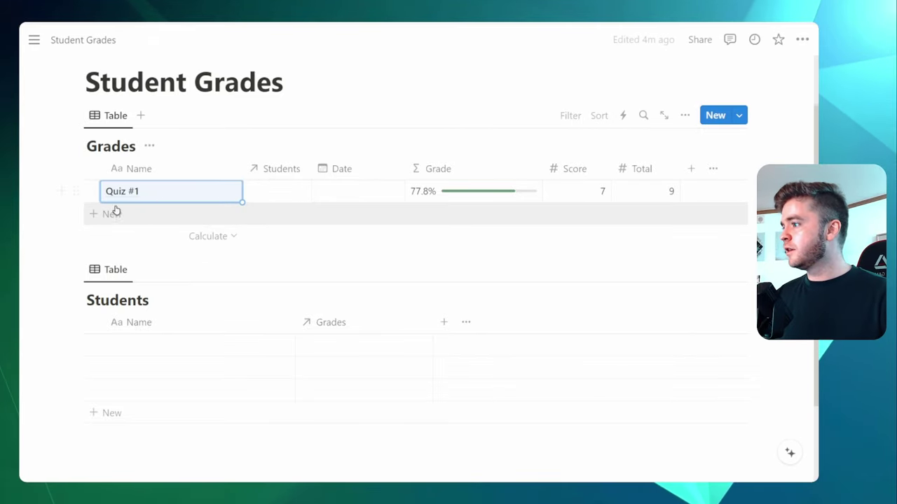
Duplicate the Quiz #1 entry in the Grades table and rename the copy as Quiz #2
click(92, 192)
key(ctrl+d)
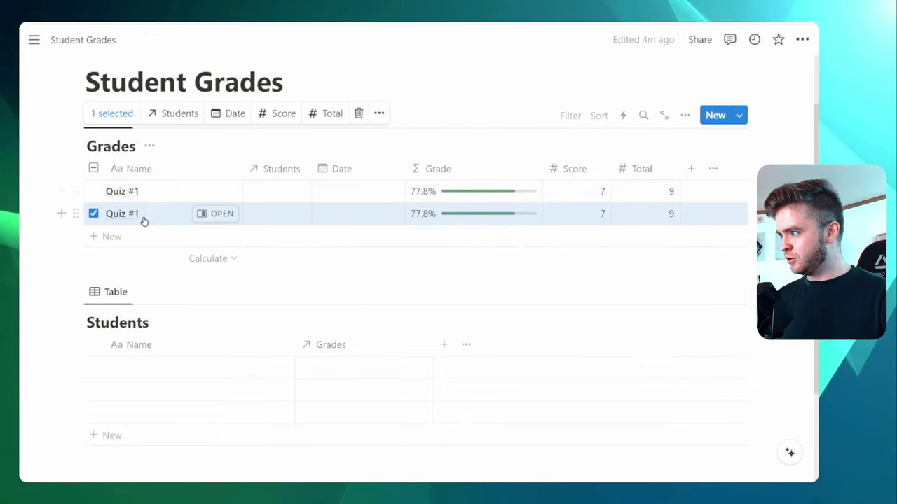
click(171, 214)
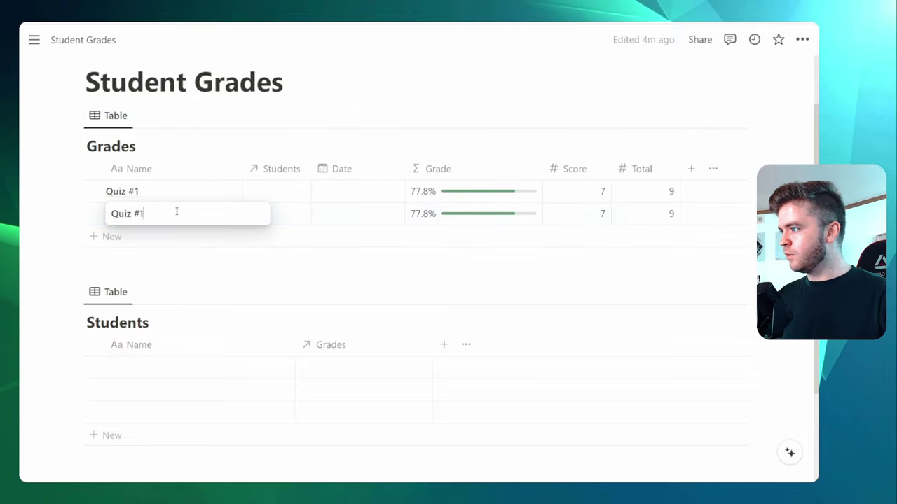
key(BackSpace)
text(2)
key(Return)
Set the date of Quiz #1 to April 12, 2024 and the date of Quiz #2 to April 13, 2024
click(355, 192)
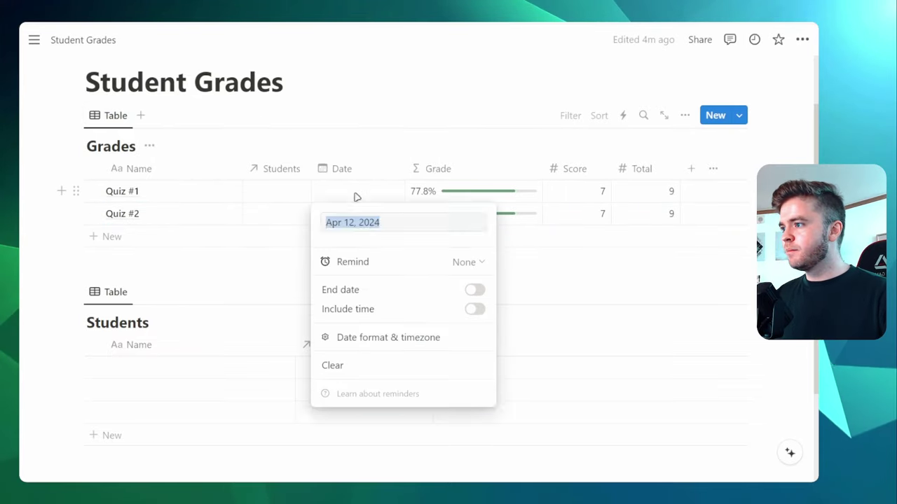
click(440, 208)
click(352, 214)
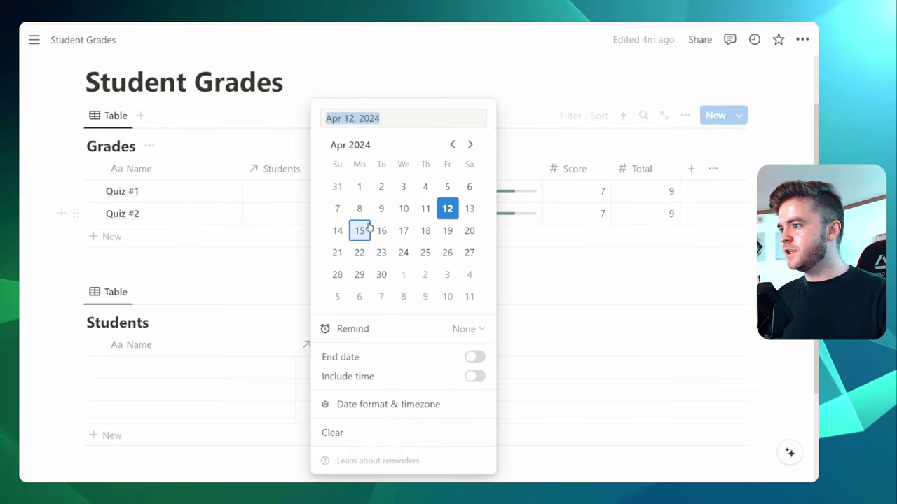
click(470, 209)
Set the score of Quiz #2 to 8
click(585, 214)
text(8)
key(Return)
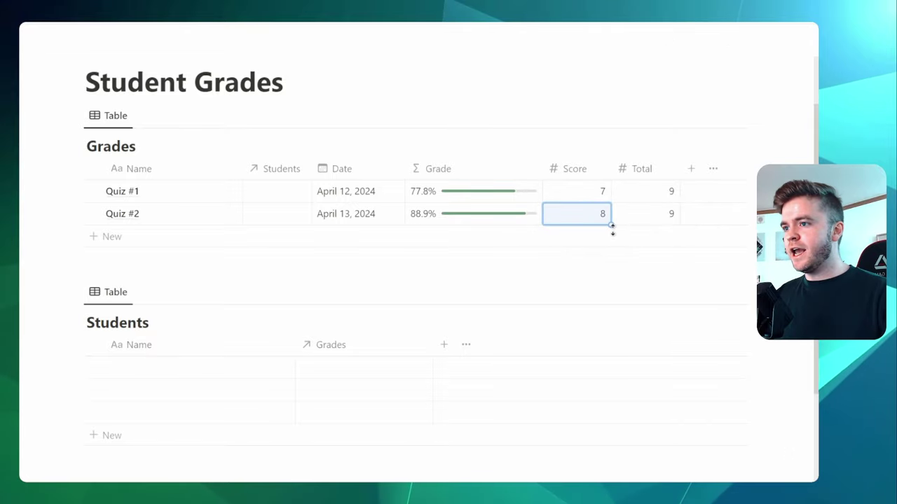
Enter the student's first name in the first row of the Students table
scroll(388, 242, down, 1)
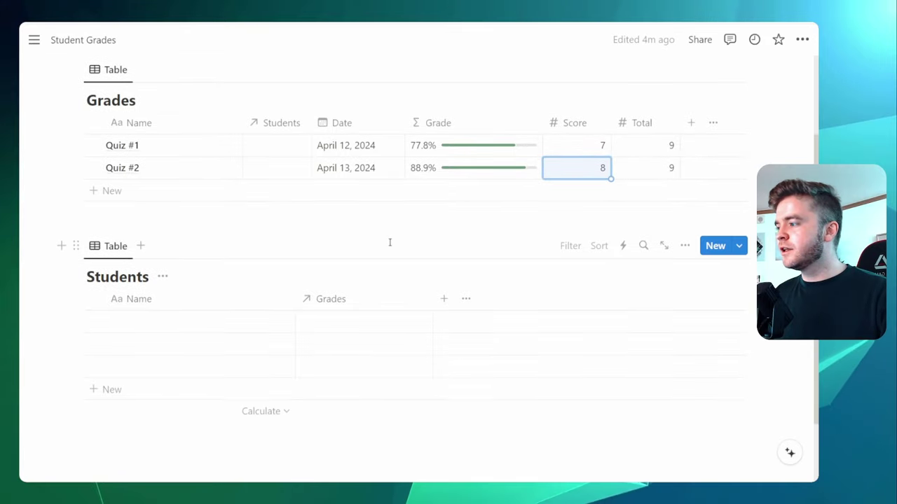
click(172, 328)
text(Milo)
key(Return)
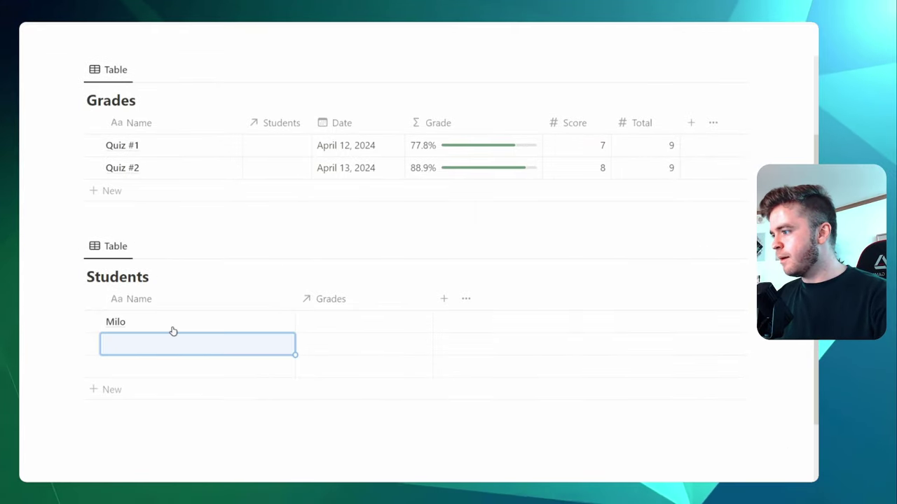
Link Quiz #1 and Quiz #2 to the student through the Grades relation in the Students table
click(344, 323)
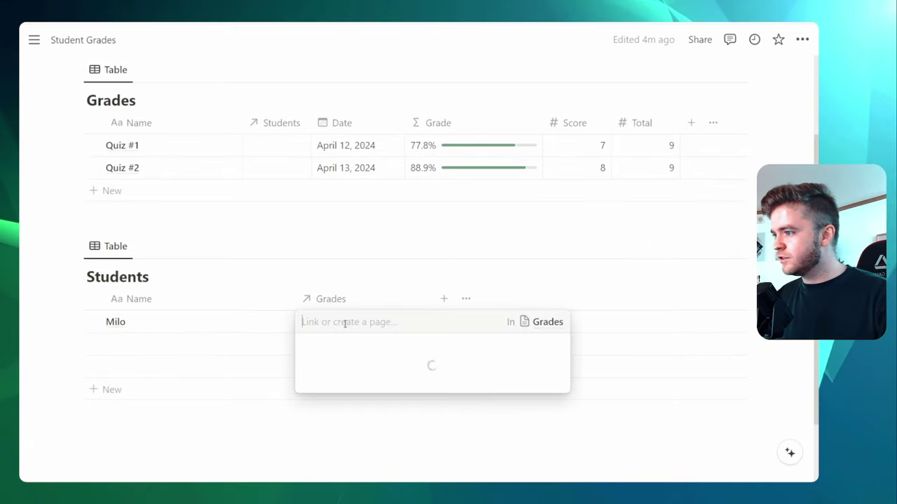
click(370, 370)
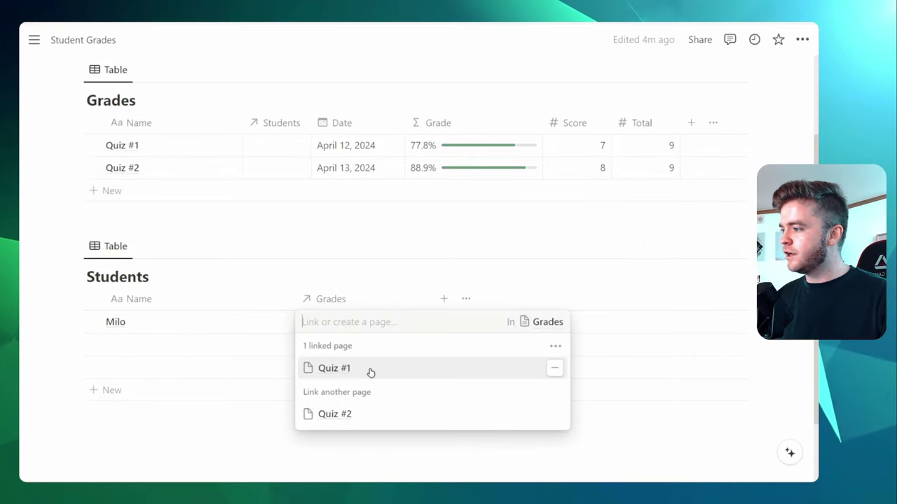
click(390, 414)
key(Escape)
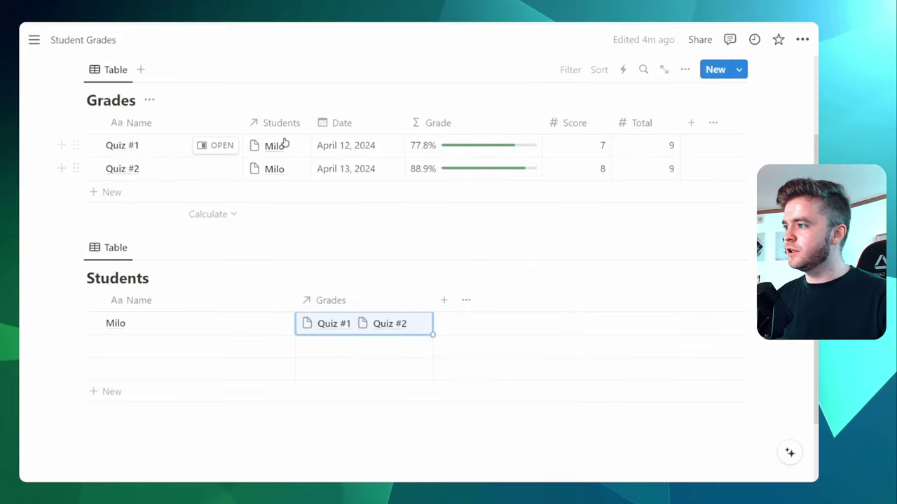
click(344, 248)
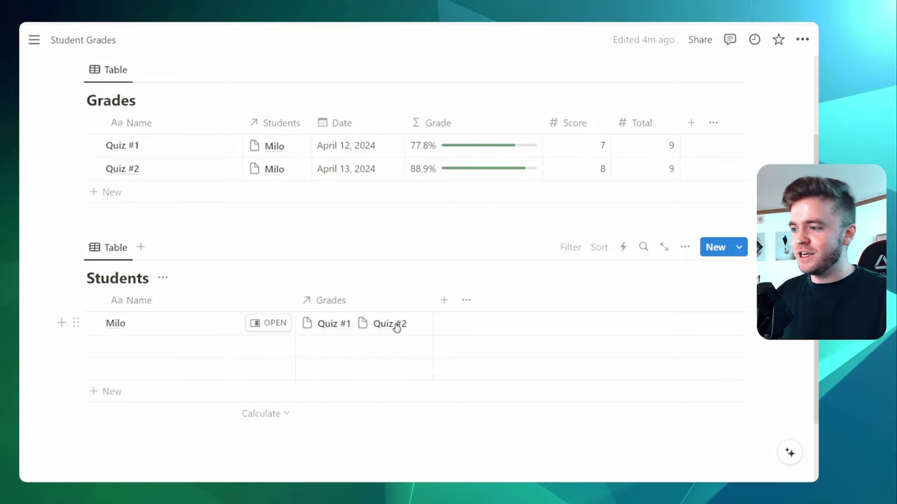
Add a rollup property named Score to the Students table
click(443, 302)
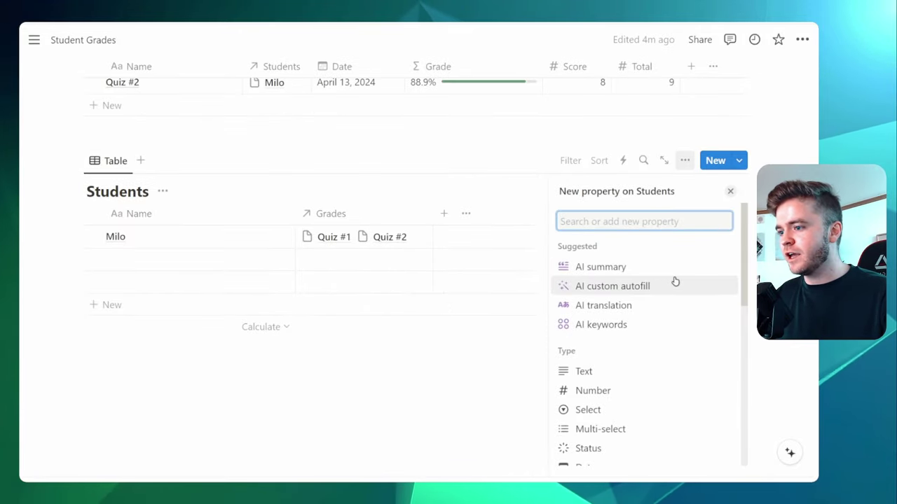
scroll(672, 284, down, 3)
scroll(669, 285, down, 3)
scroll(616, 384, down, 1)
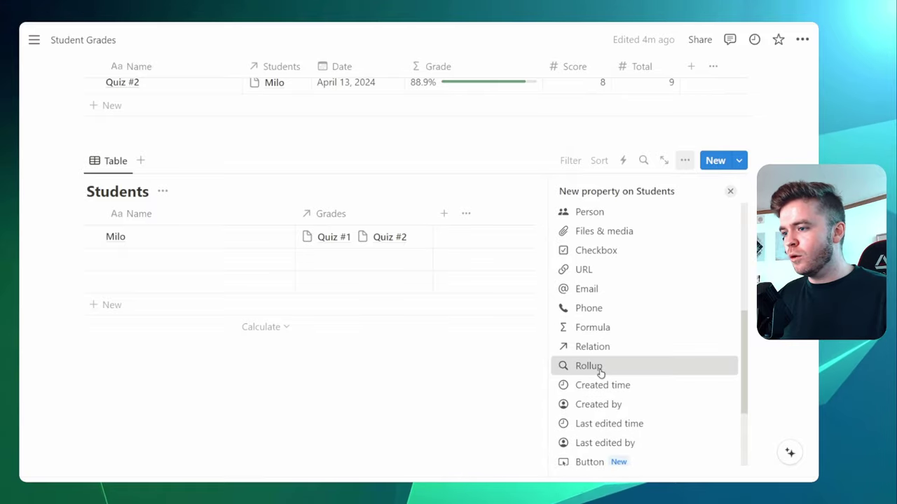
click(596, 368)
text(Sc)
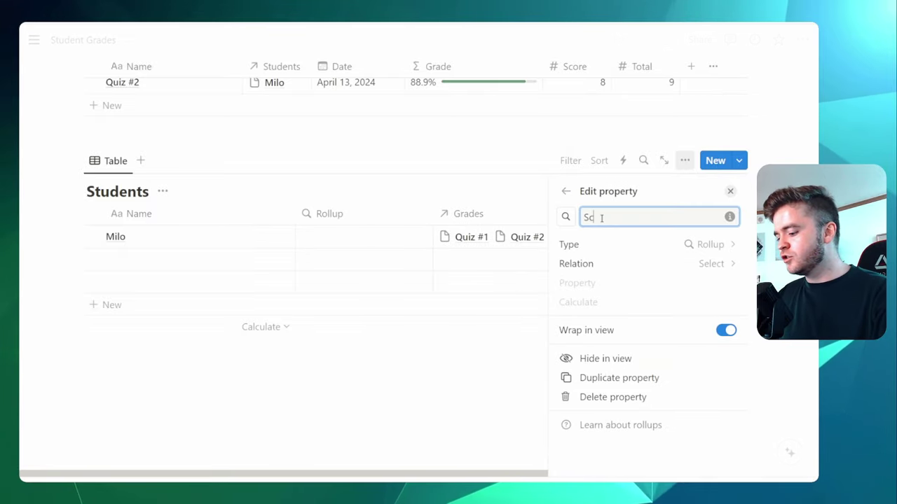
text(ore)
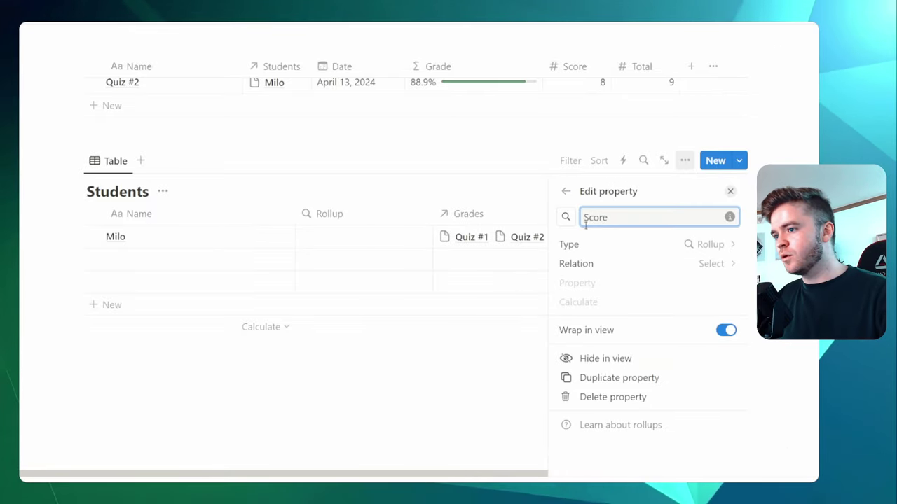
Configure the Score rollup to use the Grades relation and its Score property
click(611, 265)
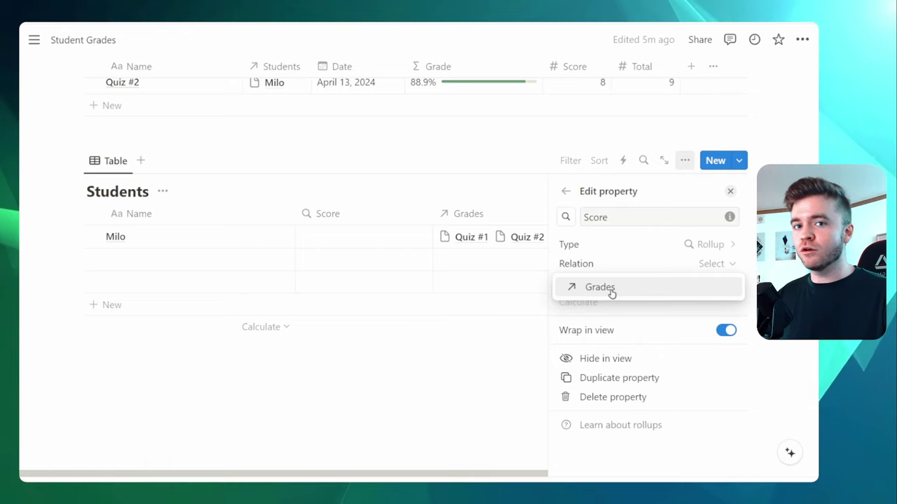
click(611, 288)
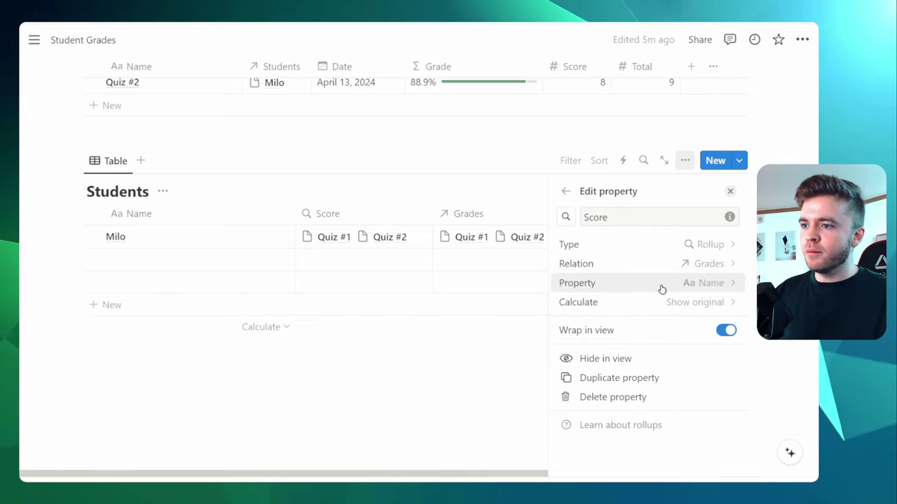
click(711, 288)
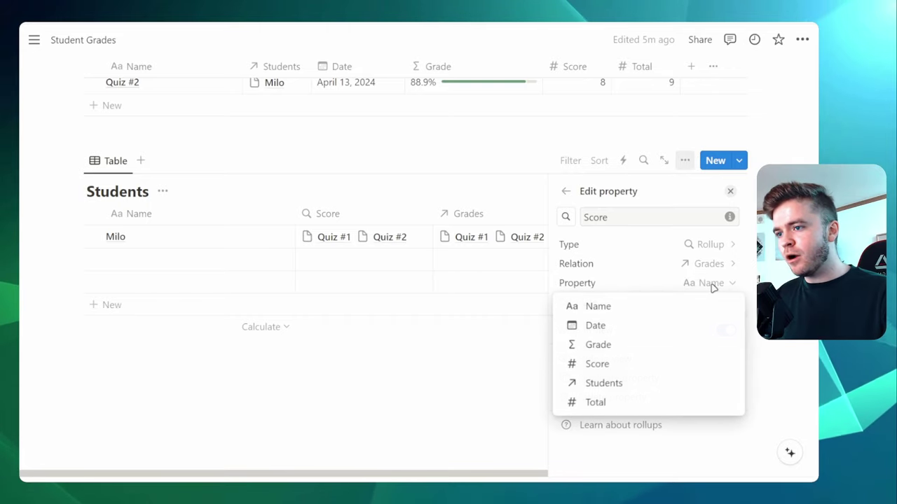
click(633, 365)
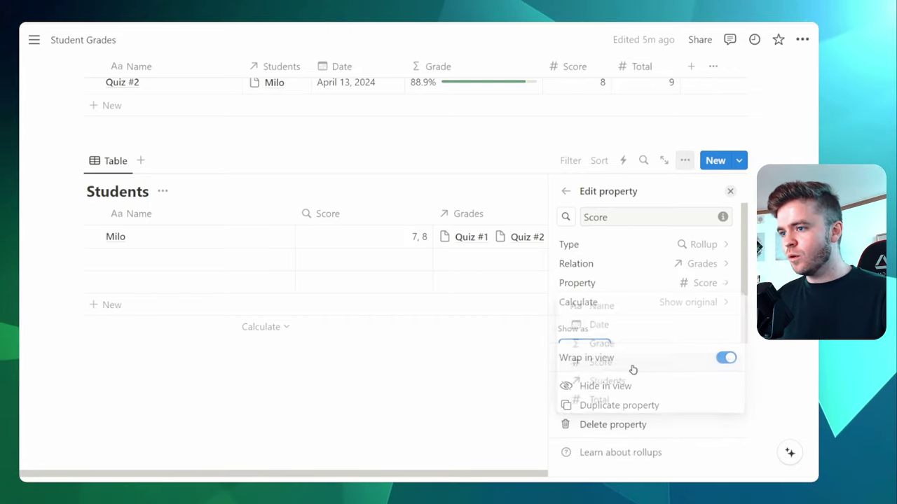
click(730, 193)
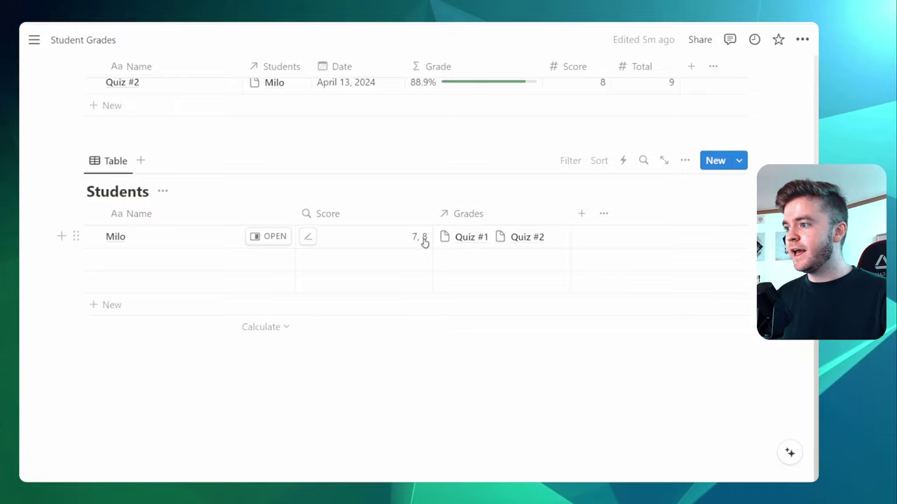
Reopen the Score rollup's settings in the Students table and set its calculation to Sum
scroll(416, 259, up, 3)
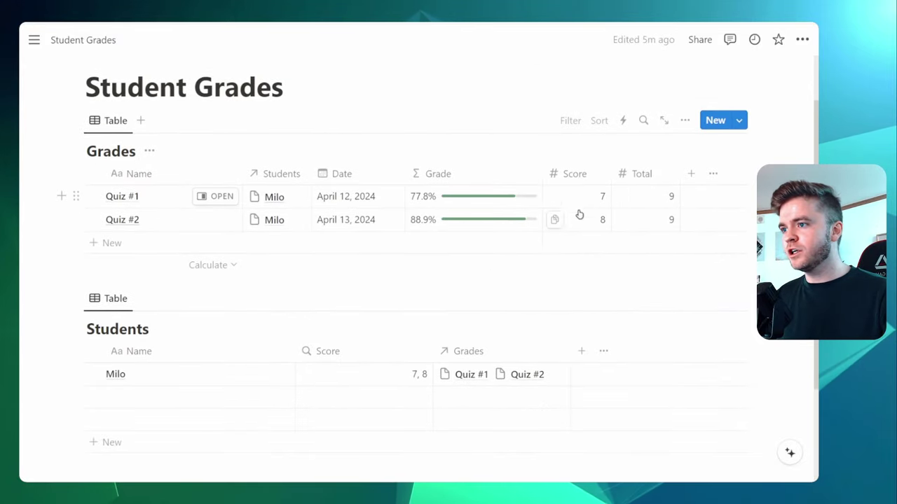
scroll(577, 237, down, 2)
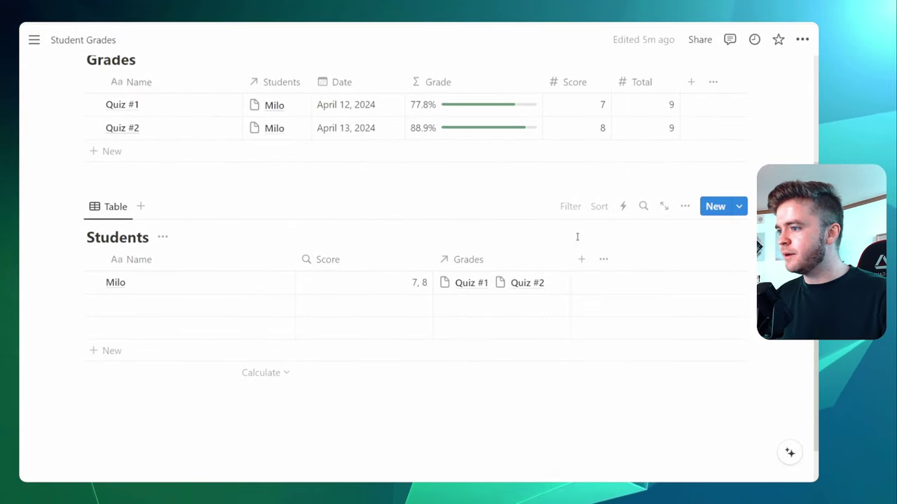
scroll(522, 292, down, 1)
click(326, 214)
click(352, 266)
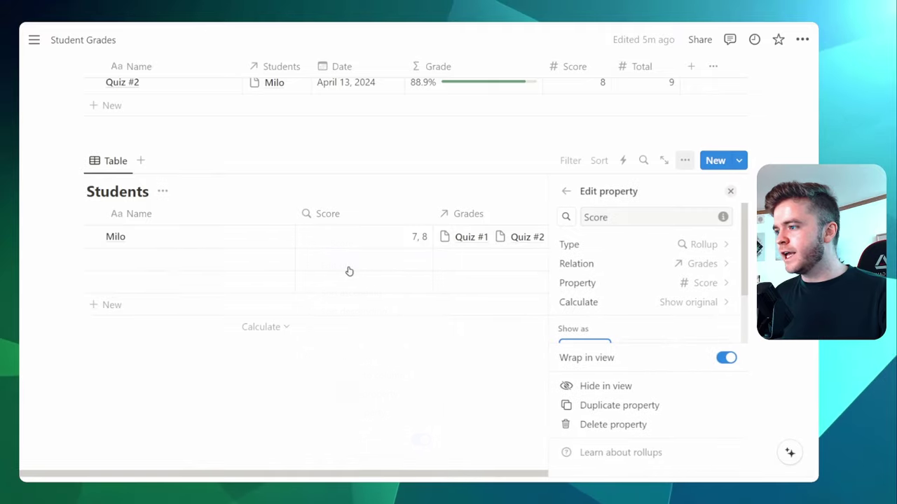
scroll(666, 274, down, 1)
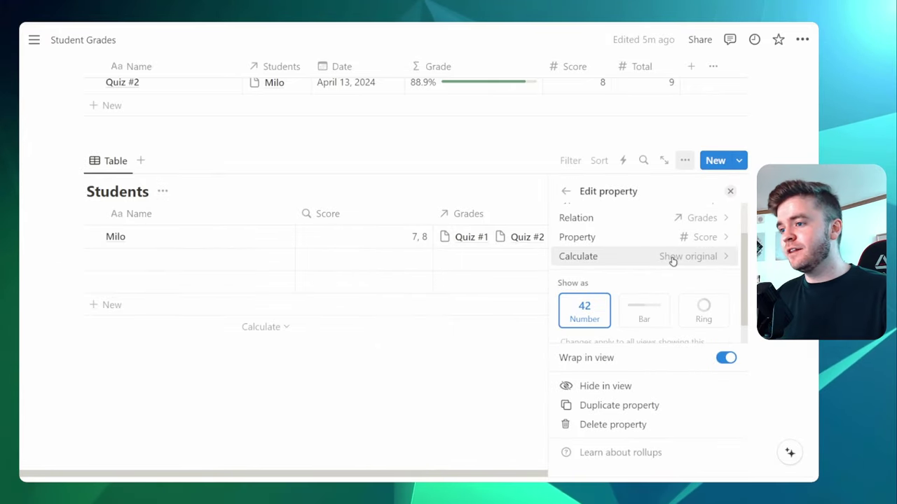
click(673, 258)
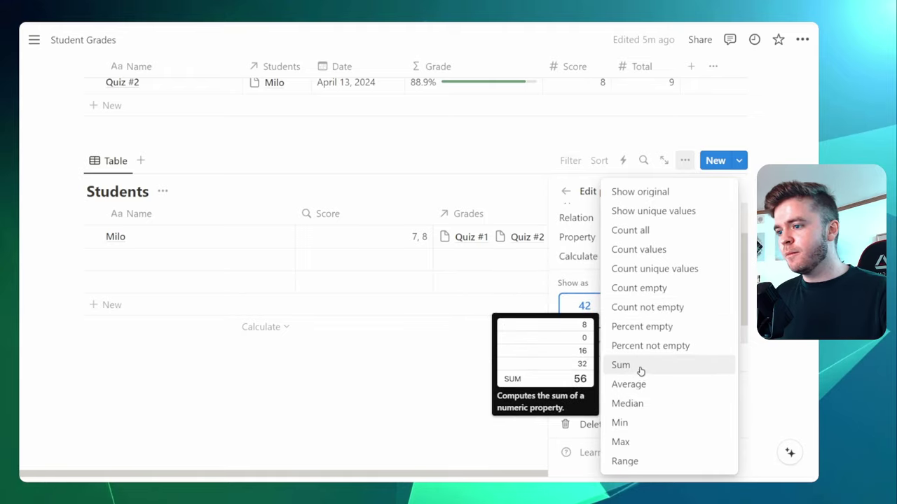
click(639, 368)
click(418, 243)
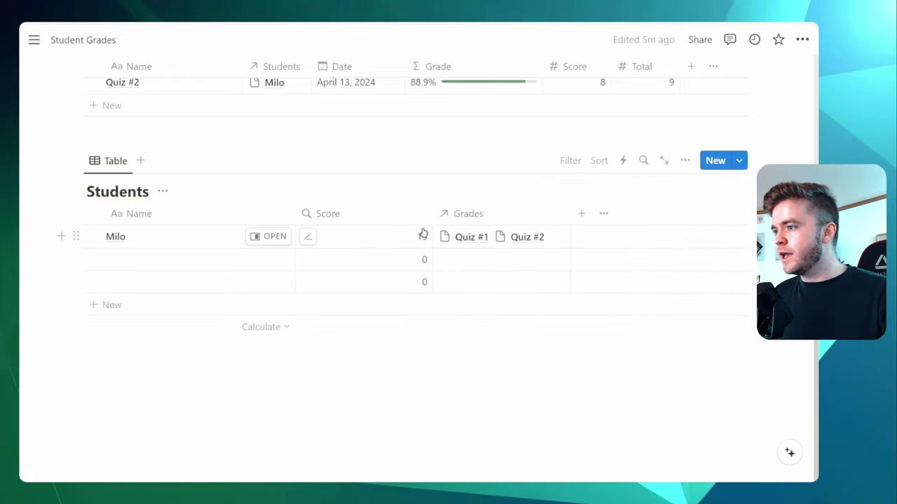
Add a second rollup property named Total to the Students table
scroll(441, 217, up, 1)
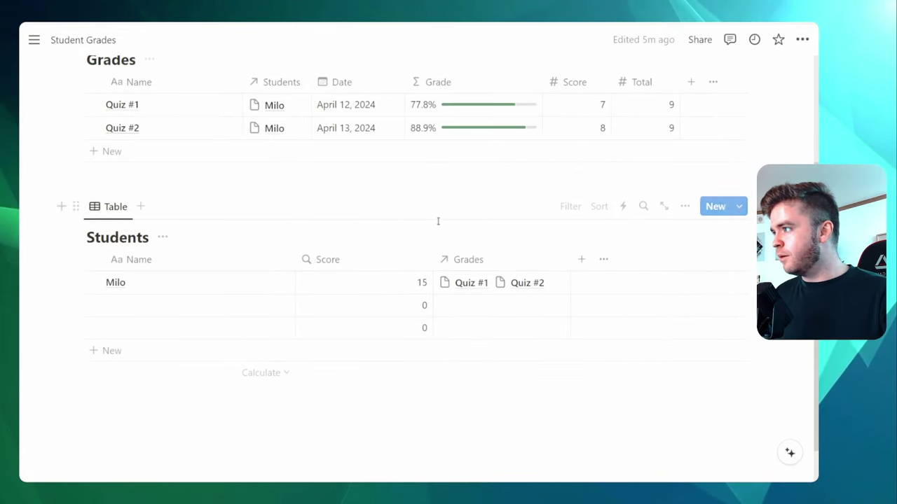
scroll(438, 221, down, 1)
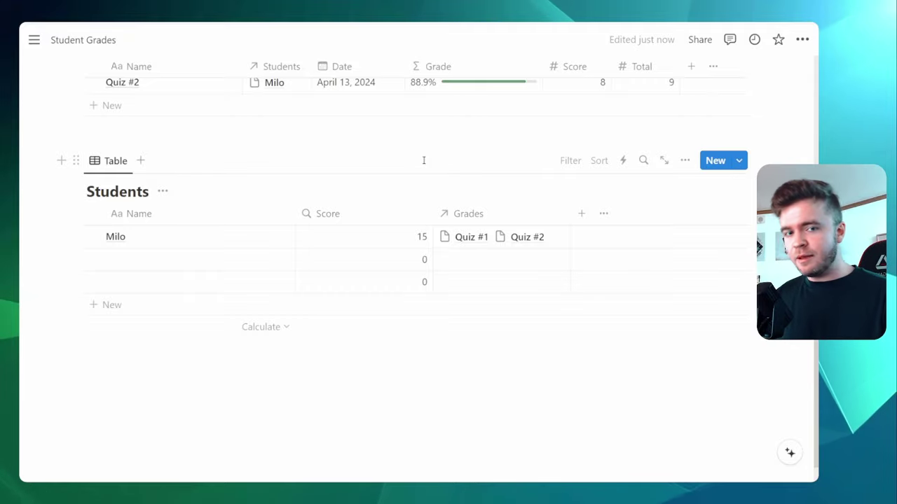
click(583, 216)
scroll(652, 330, down, 2)
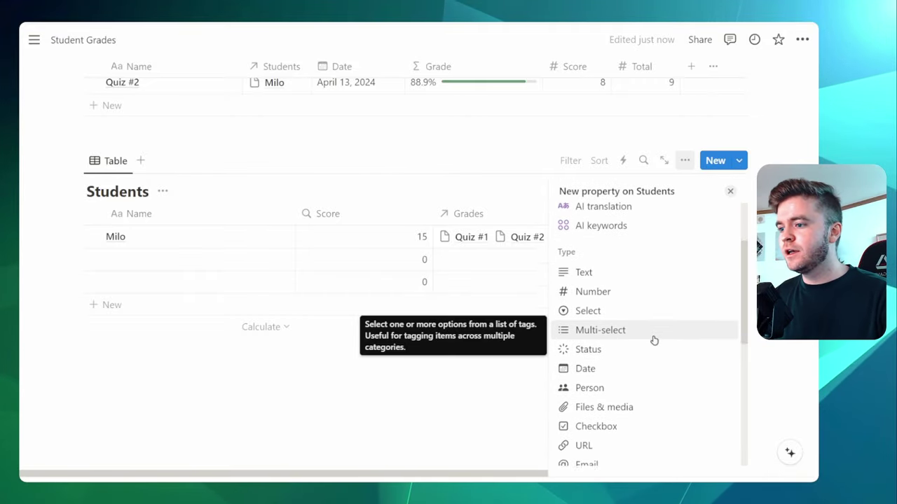
scroll(652, 350, down, 3)
click(611, 456)
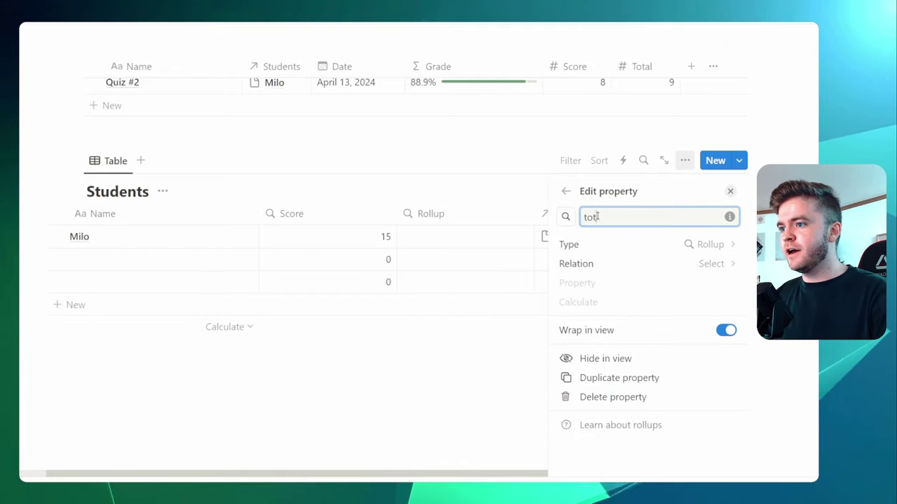
text(Total)
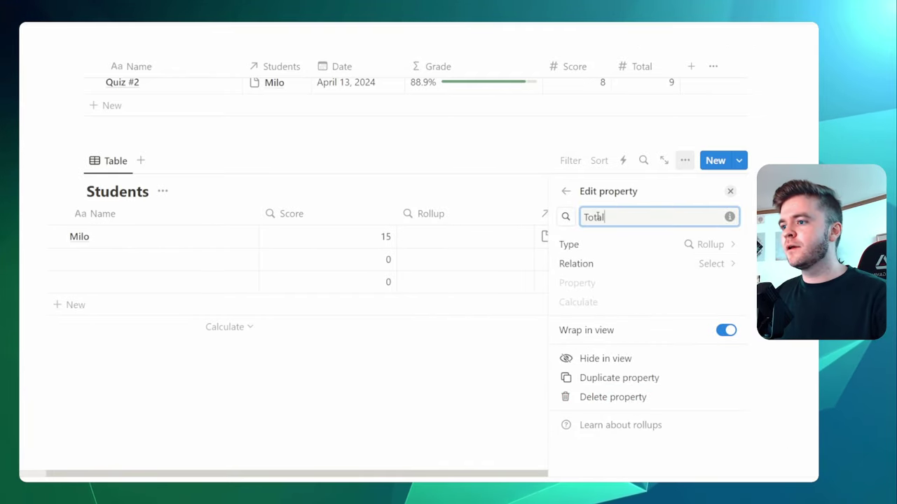
Configure the Total rollup to use the Grades relation and its Total property
click(652, 263)
click(676, 287)
click(698, 285)
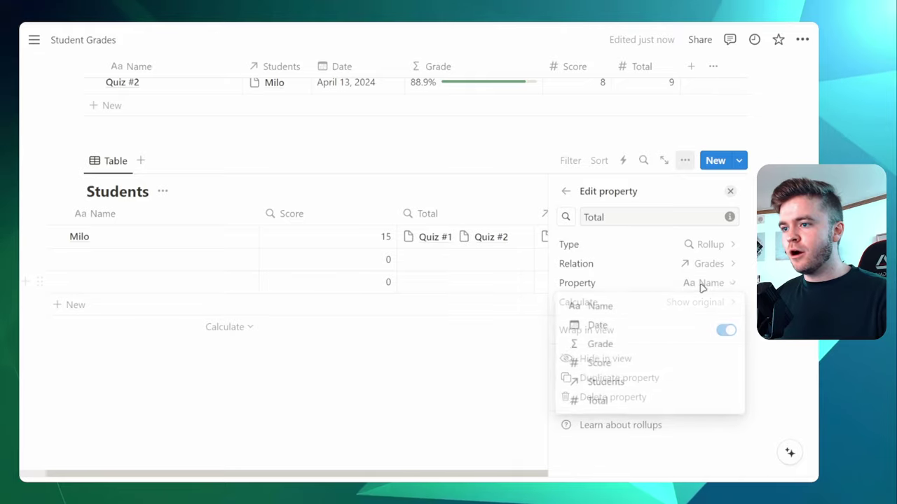
click(614, 404)
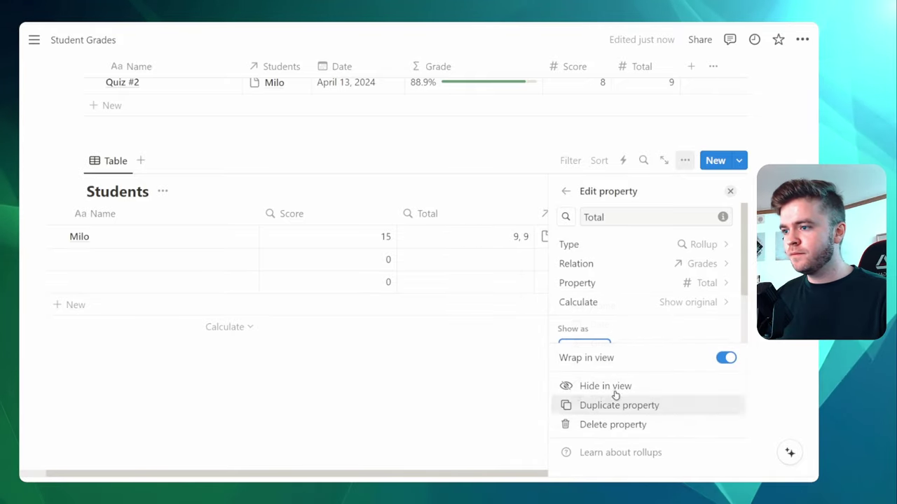
Set the Total rollup's calculation to Sum and close its property settings
click(663, 309)
click(645, 365)
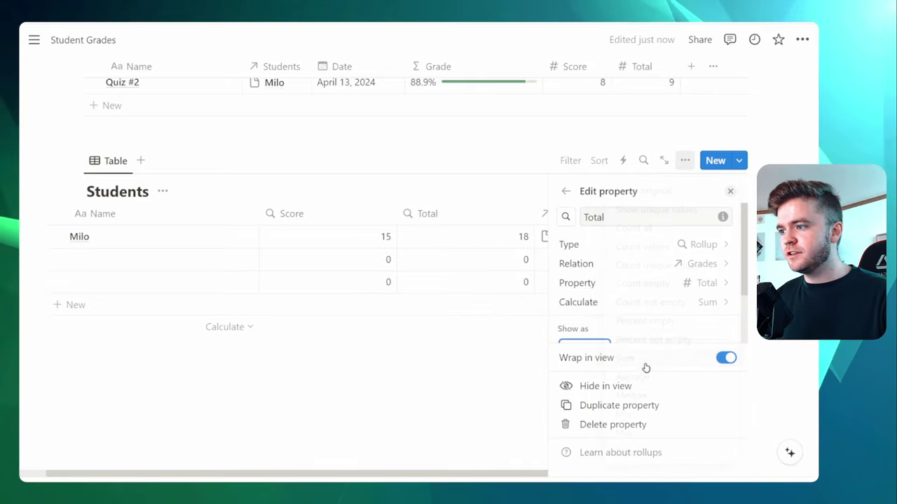
click(481, 193)
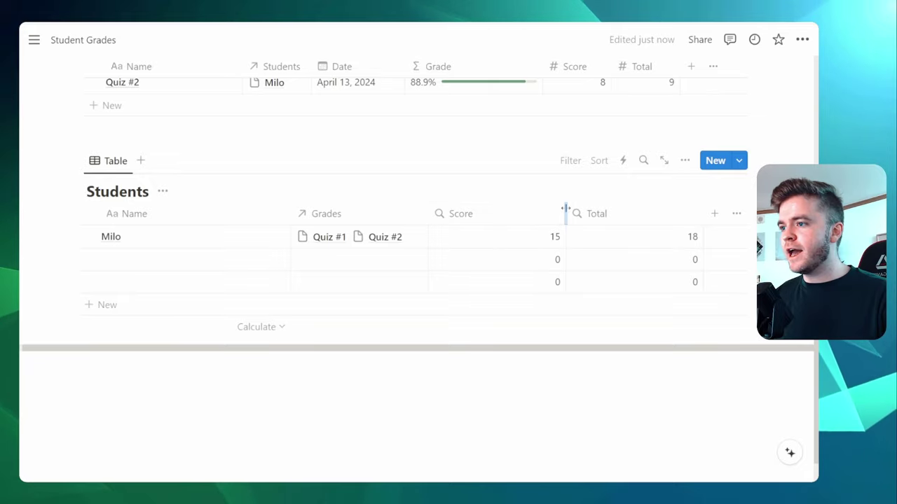
Narrow the Score, Total and Name columns of the Students table
drag(565, 214, 502, 214)
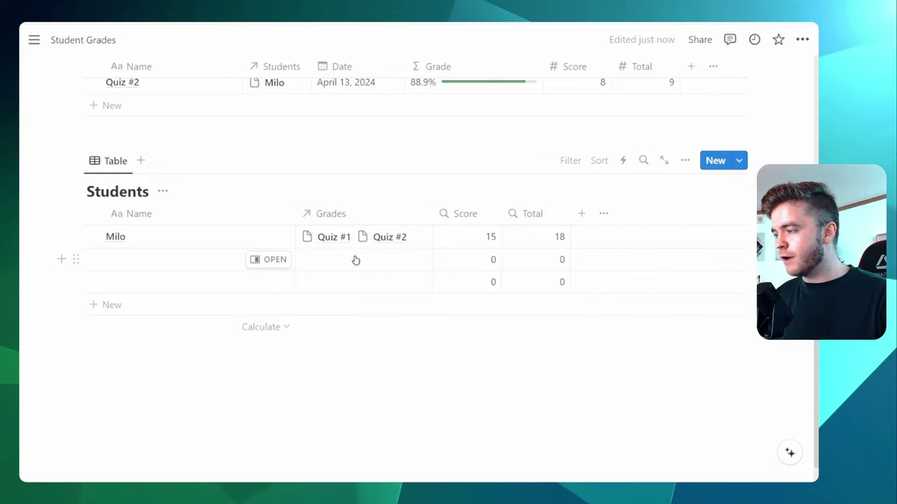
drag(296, 214, 237, 214)
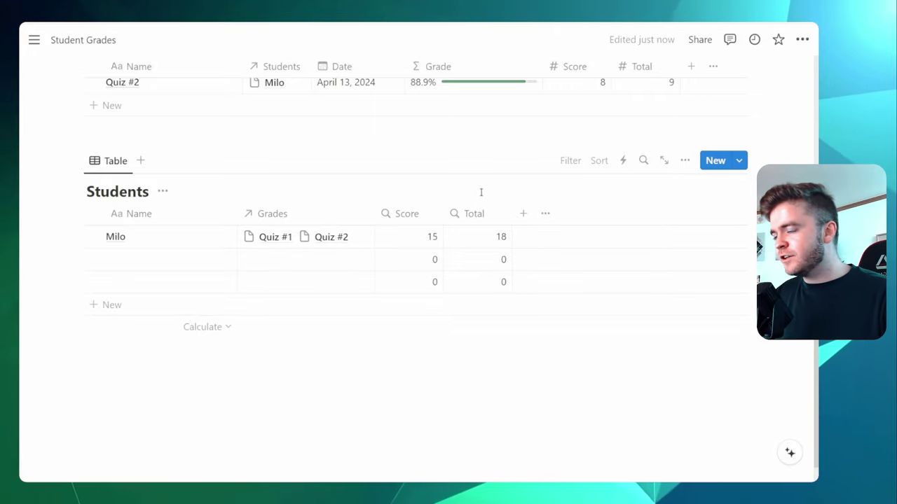
Copy the entire Grade formula from the Grades table and leave the formula editor
scroll(480, 192, up, 3)
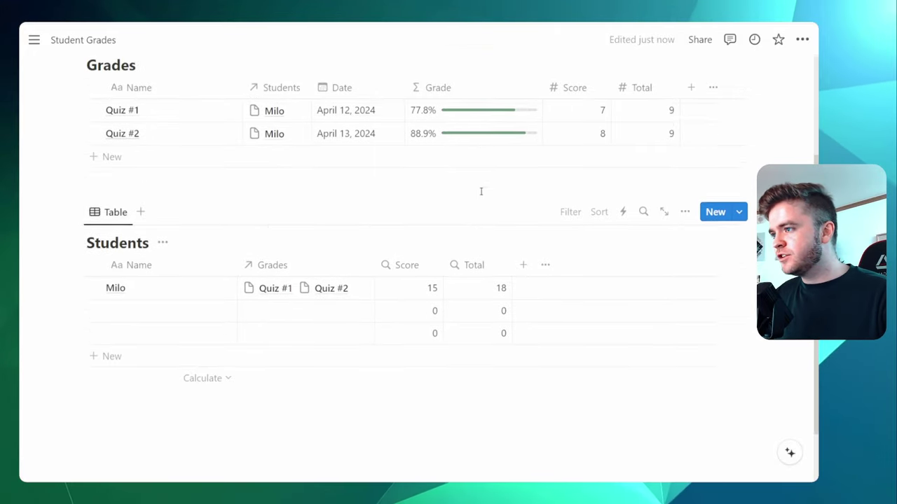
click(467, 153)
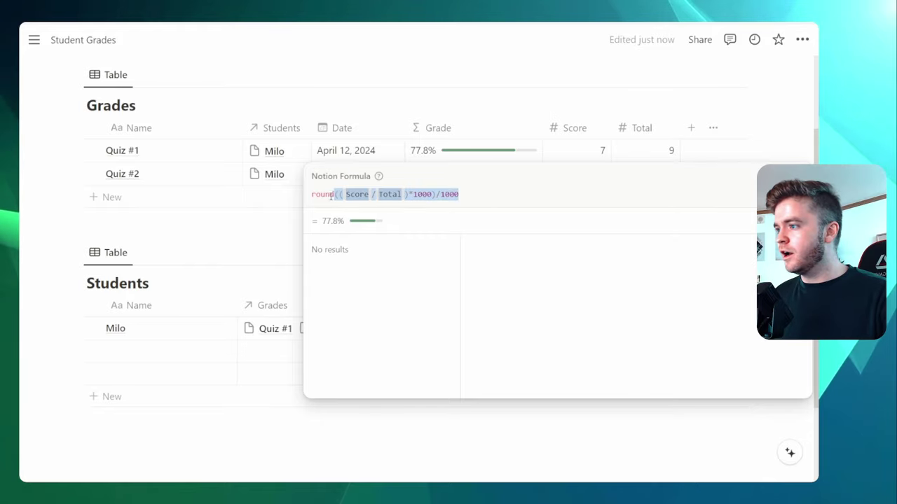
drag(330, 196, 303, 196)
key(ctrl+c)
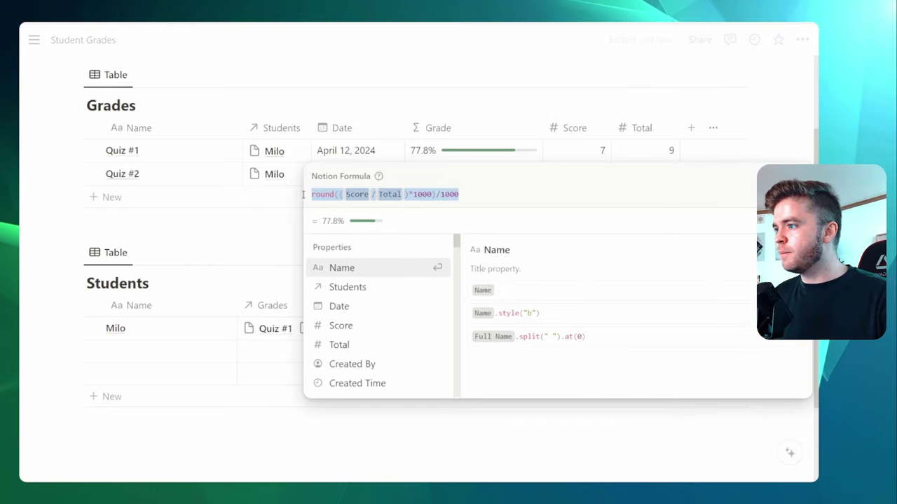
key(Escape)
Add a formula property named Total Grade to the Students table
scroll(524, 231, down, 2)
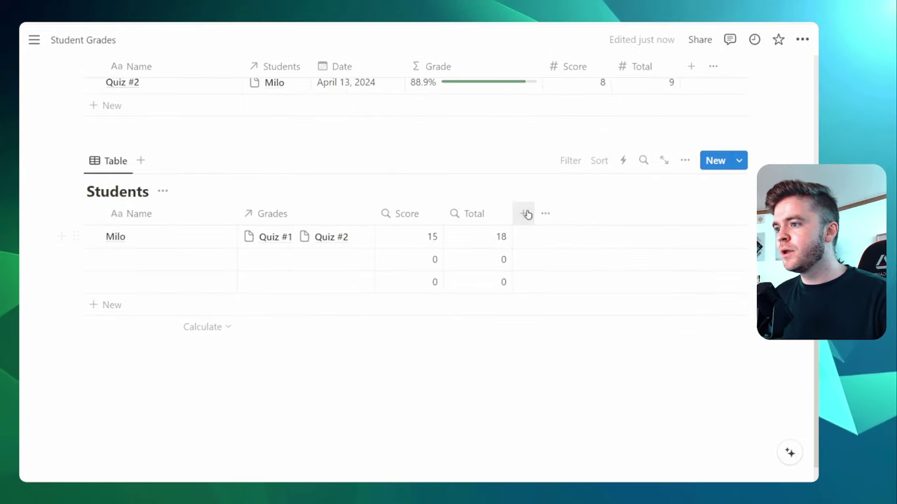
click(523, 213)
scroll(648, 311, down, 3)
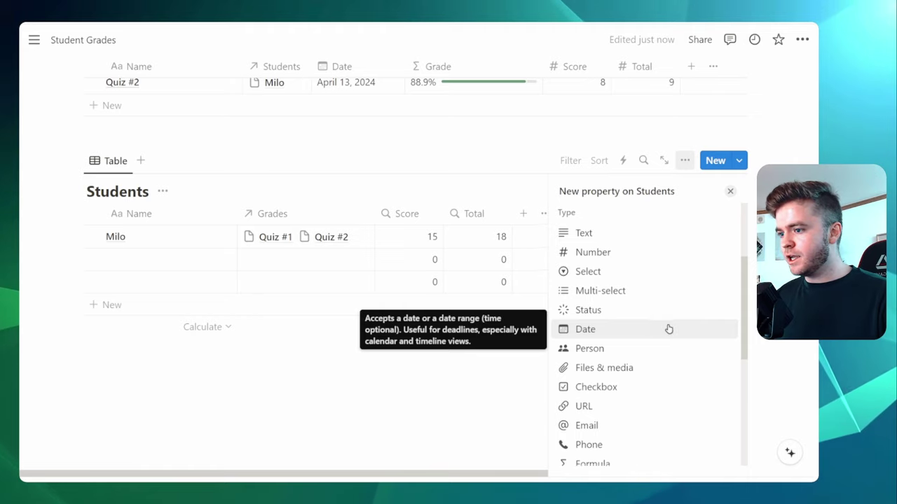
scroll(666, 325, down, 2)
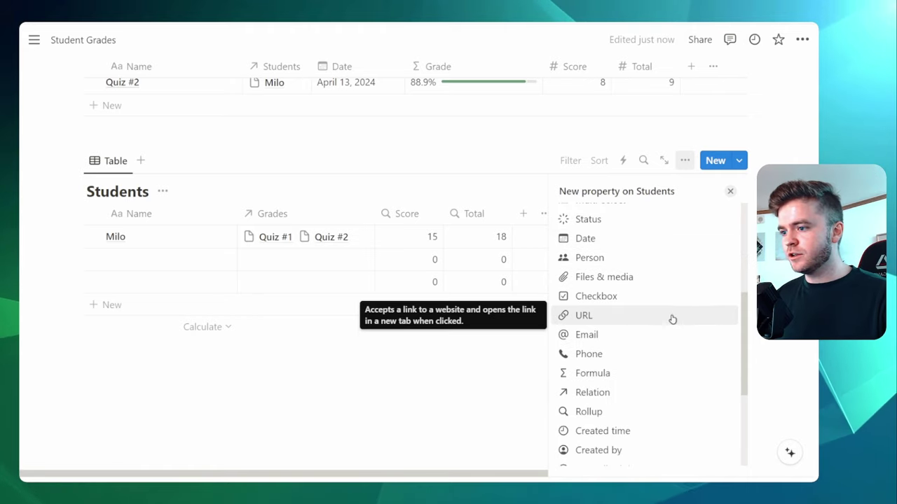
click(595, 373)
text(Total Grade)
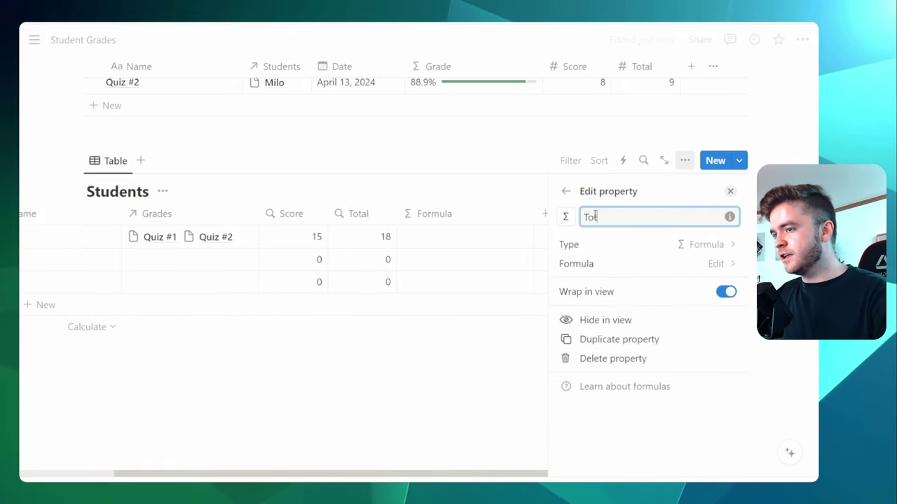
Paste the copied formula round((Score/Total)*1000)/1000 into the Total Grade property and save it
click(657, 266)
key(ctrl+v)
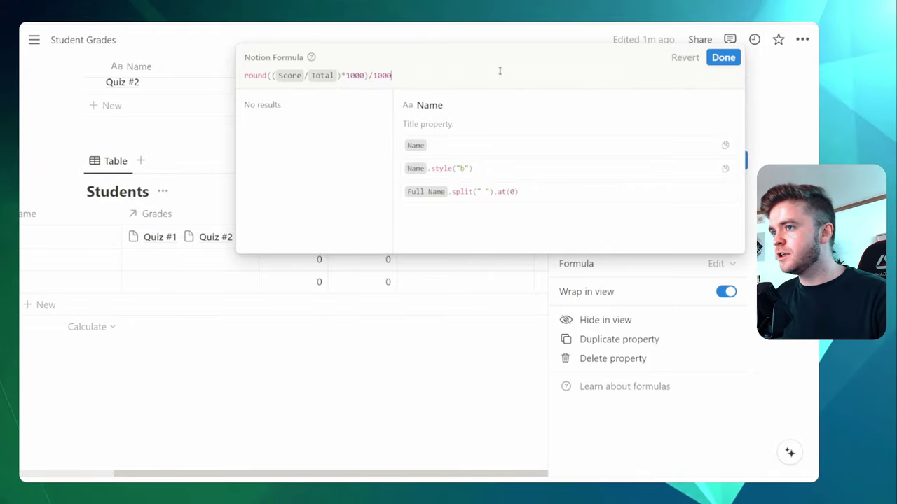
click(723, 57)
Format Total Grade as Percent, show it as a red bar, and close the property settings
click(692, 283)
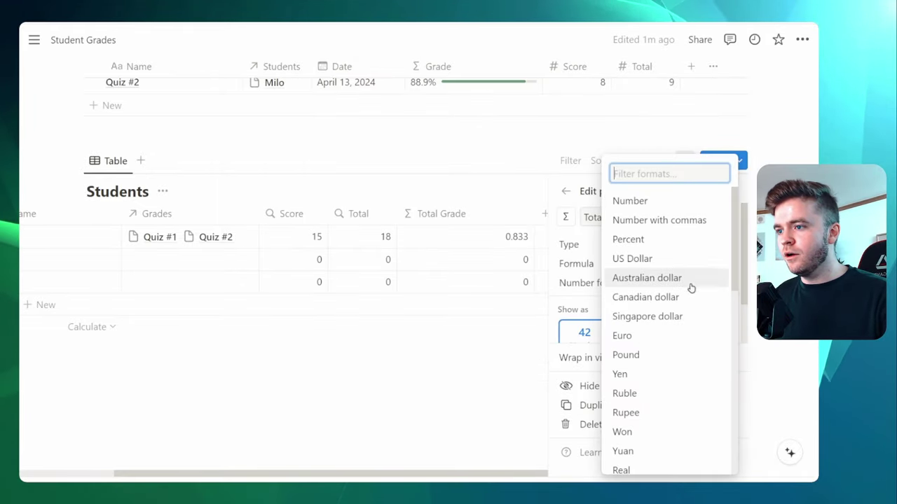
click(643, 238)
scroll(670, 260, down, 2)
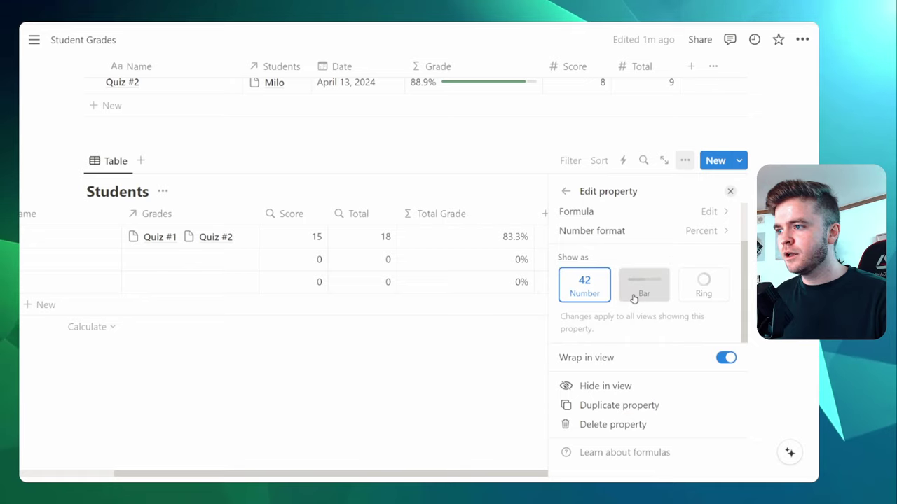
click(644, 284)
click(686, 259)
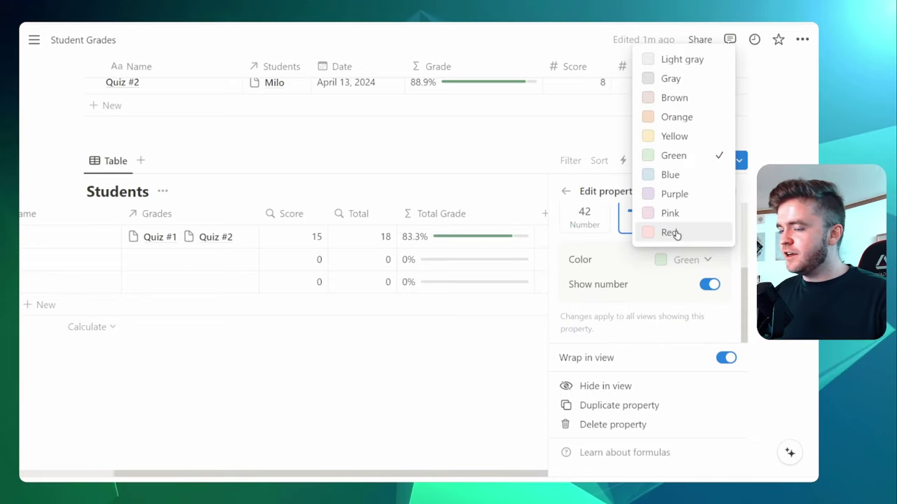
click(674, 233)
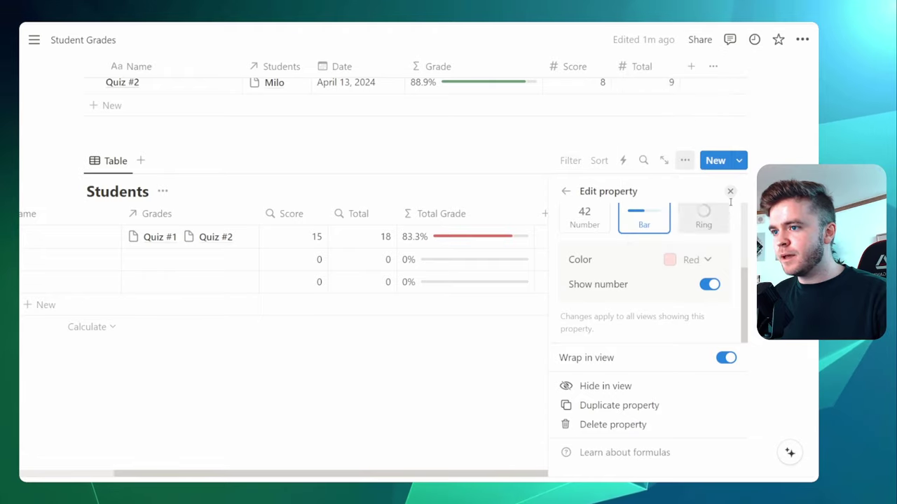
click(731, 191)
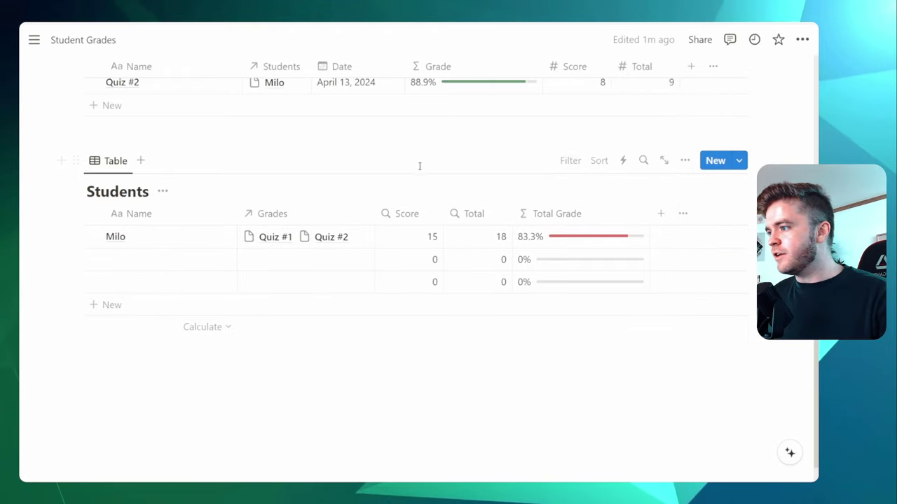
Hide the Grades column in the Students table and place Total Grade directly after Name
click(265, 216)
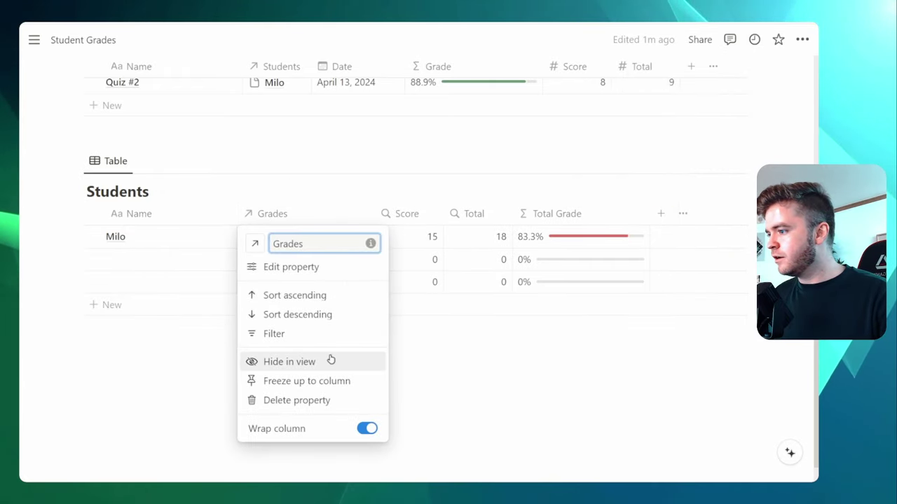
click(310, 366)
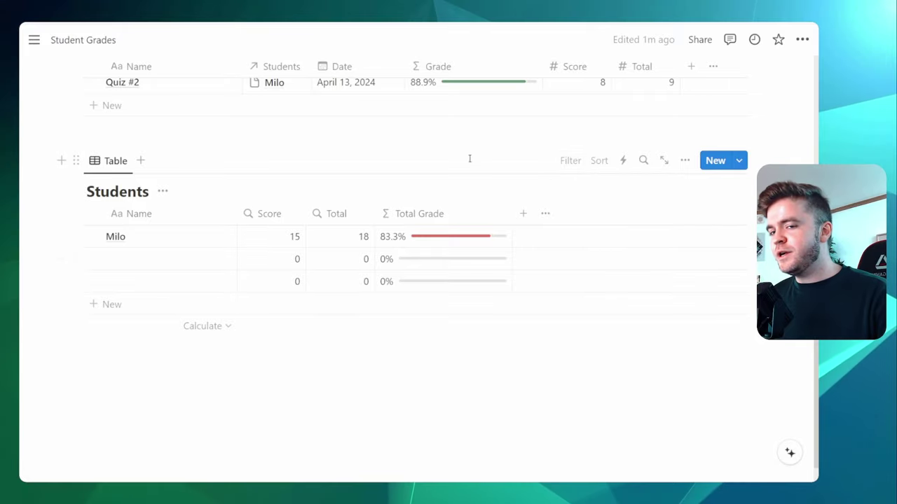
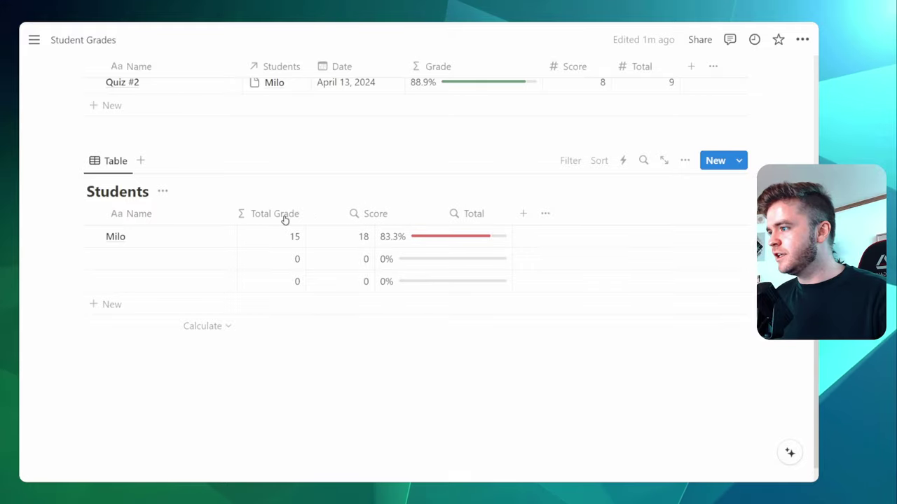
Delete the two empty rows from the Students table
click(93, 259)
key(Delete)
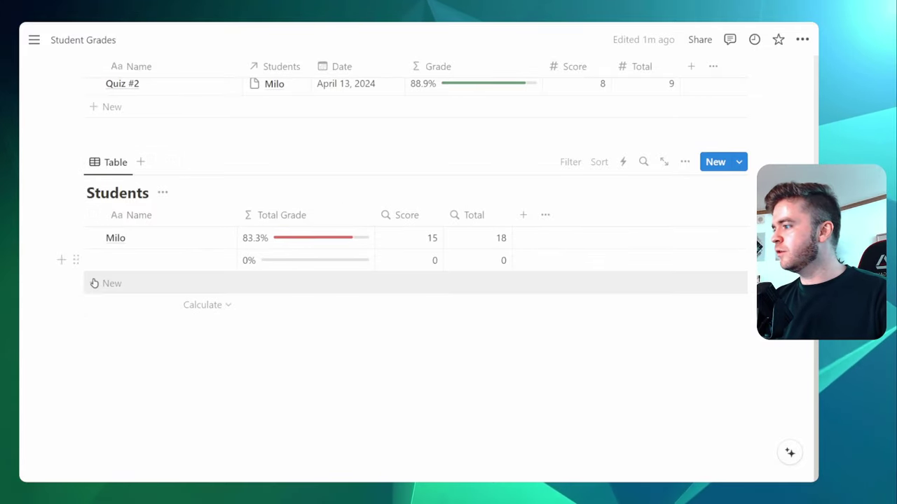
click(94, 258)
key(Delete)
scroll(330, 188, up, 2)
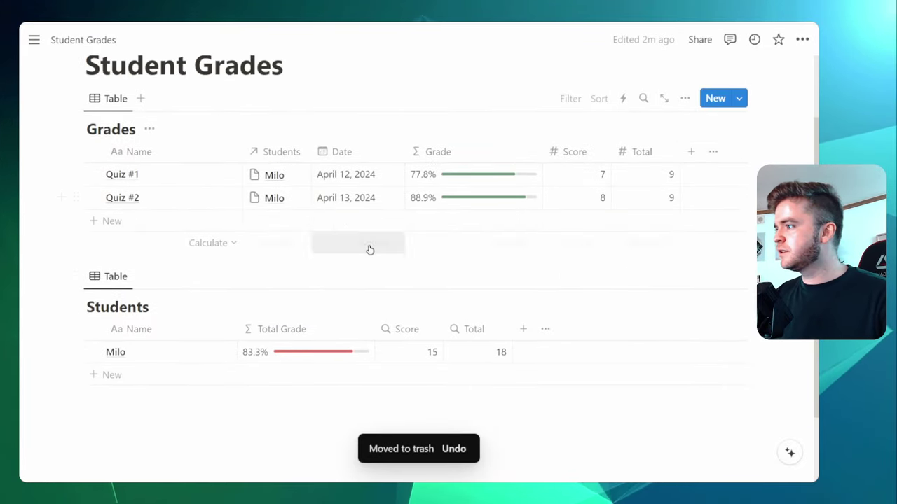
Open the student's page from the Students table and show its Grades relation as a page section
scroll(368, 248, down, 1)
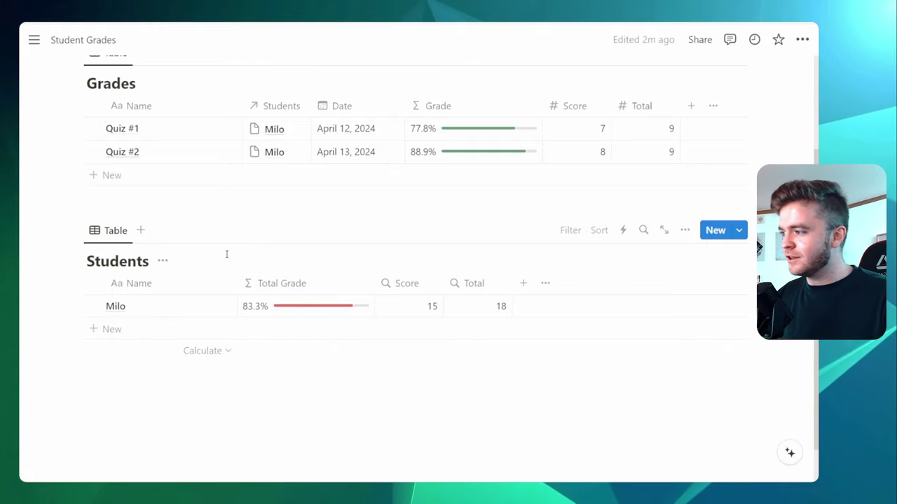
click(211, 308)
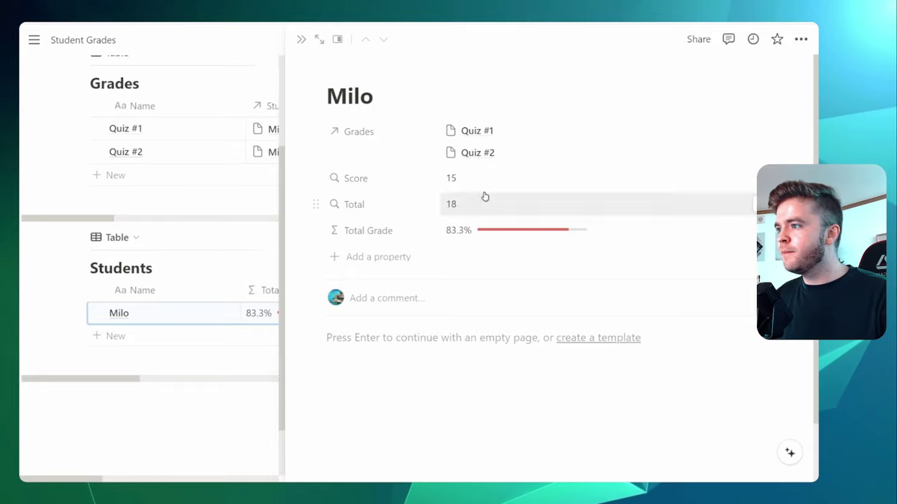
click(365, 138)
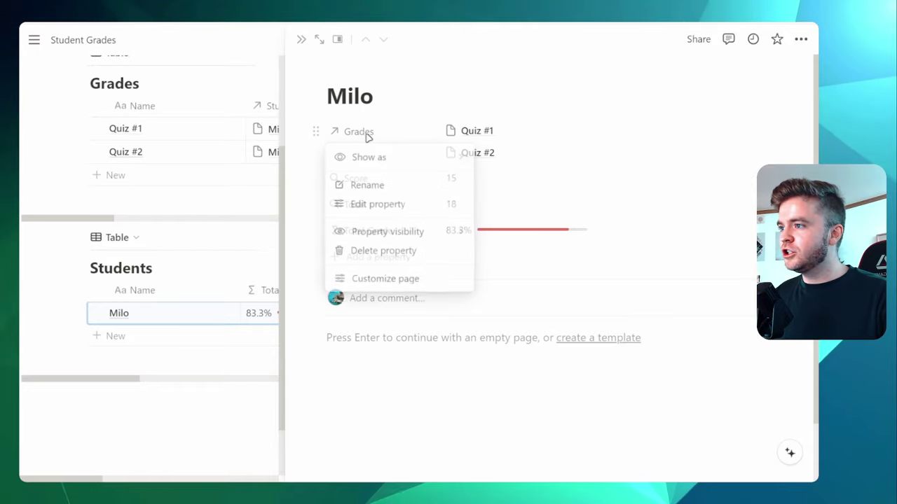
mouse_move(384, 162)
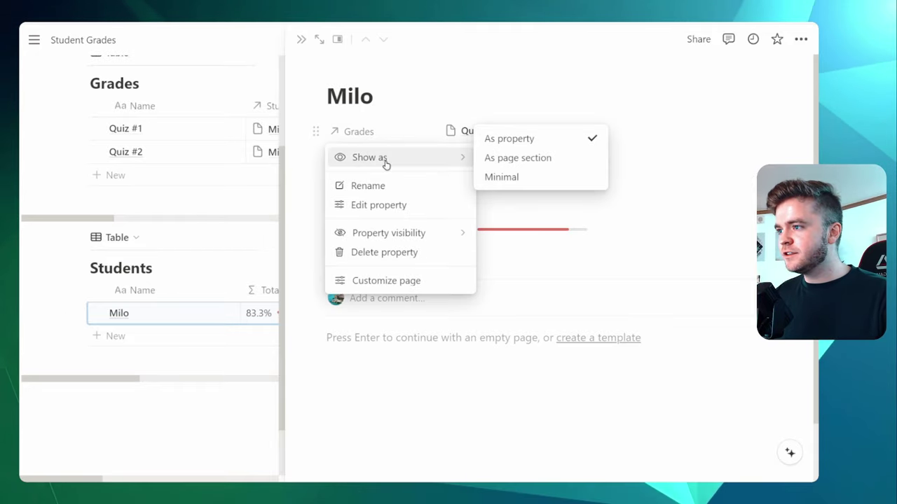
click(544, 166)
Show Score, Total and Grade beside each quiz in the student page's Grades section, review the page and close it
scroll(582, 190, down, 2)
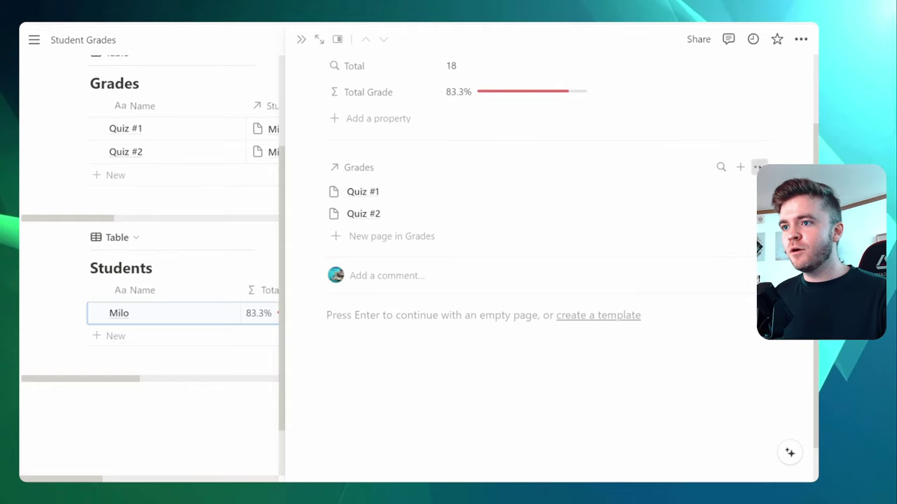
click(757, 167)
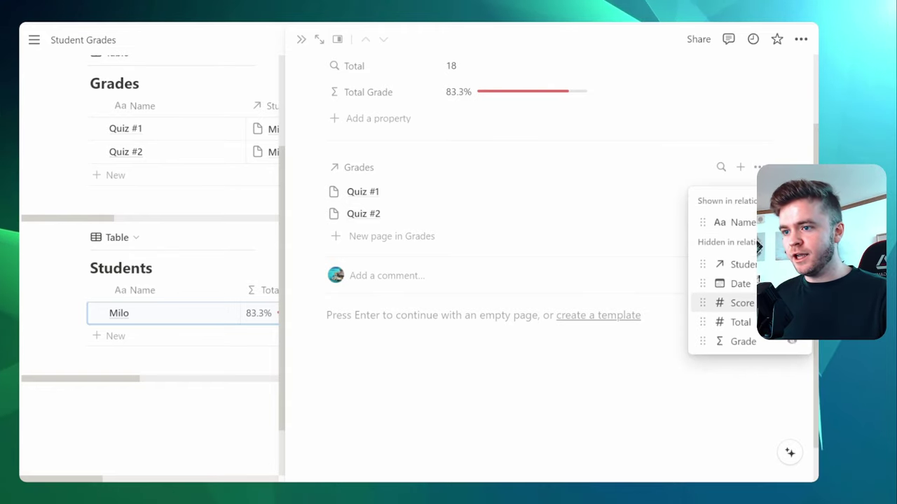
click(791, 303)
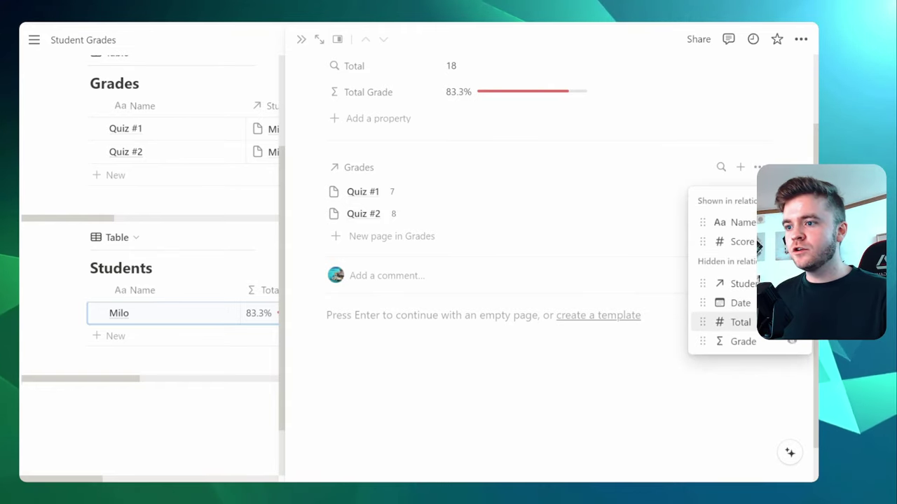
click(792, 323)
click(654, 234)
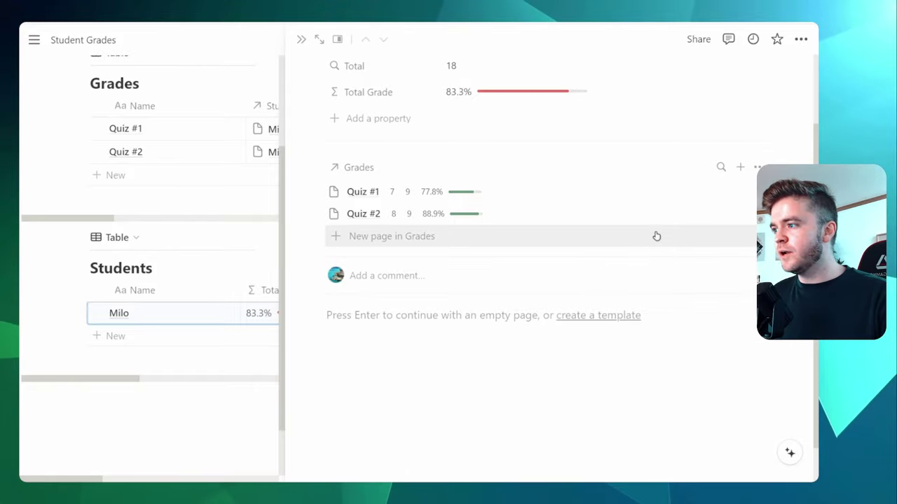
scroll(692, 201, up, 2)
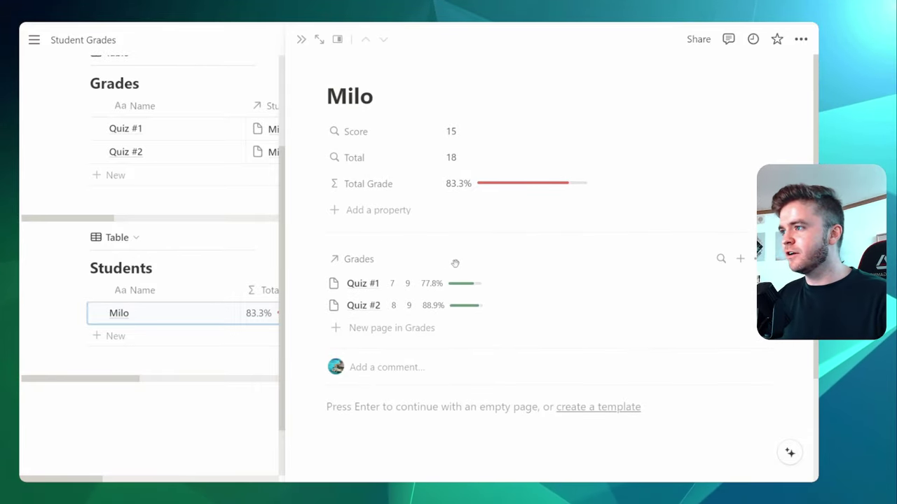
scroll(554, 241, down, 1)
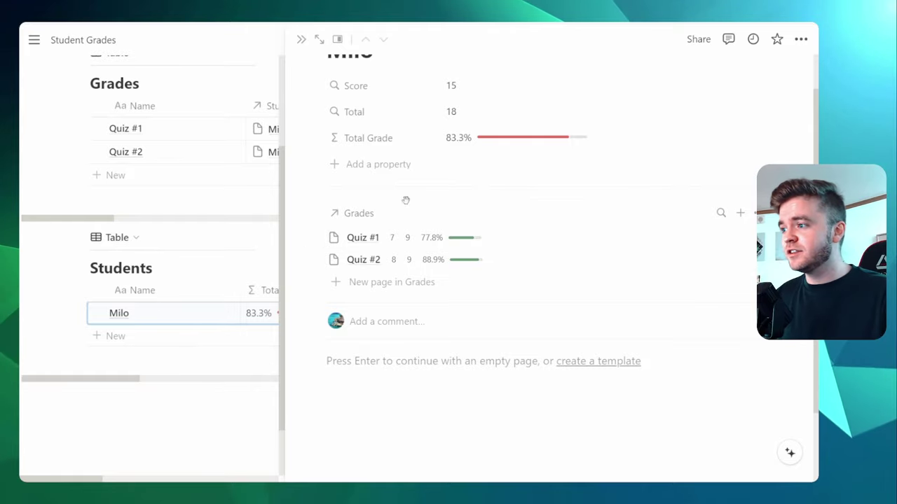
key(Escape)
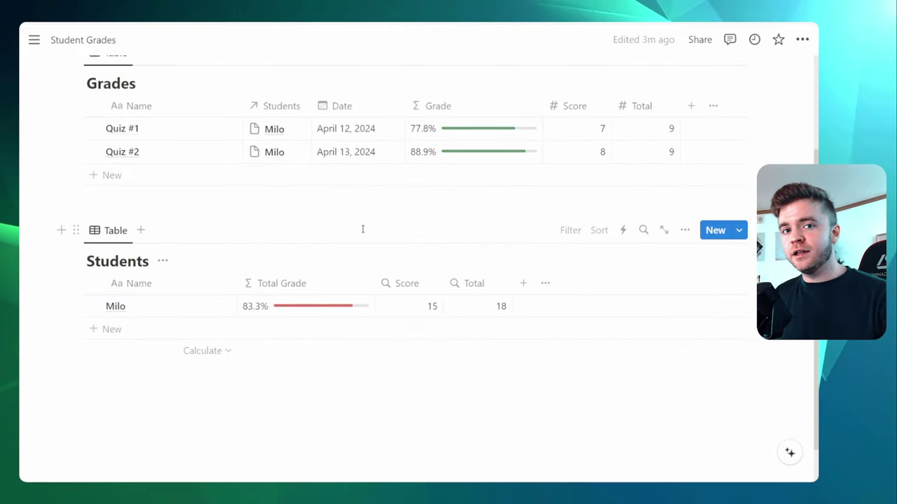
Add a Button property named "Add Grade" to the Students table
click(522, 285)
scroll(700, 292, down, 8)
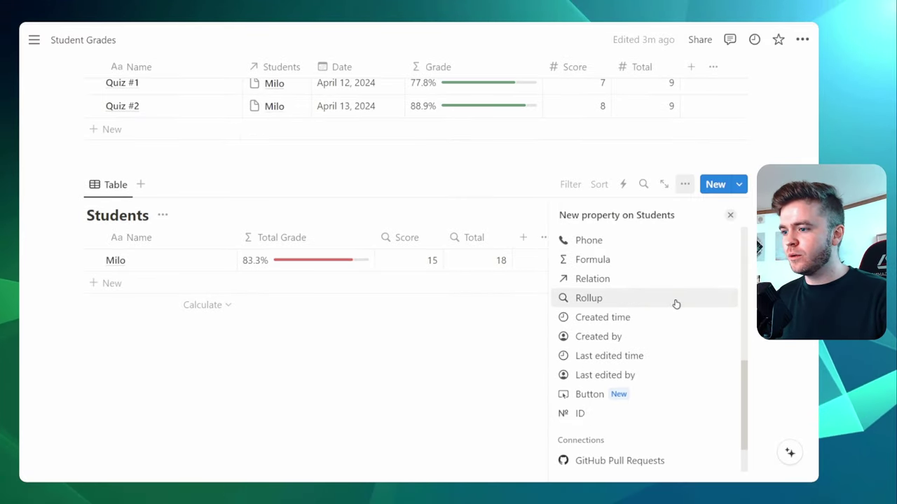
click(594, 397)
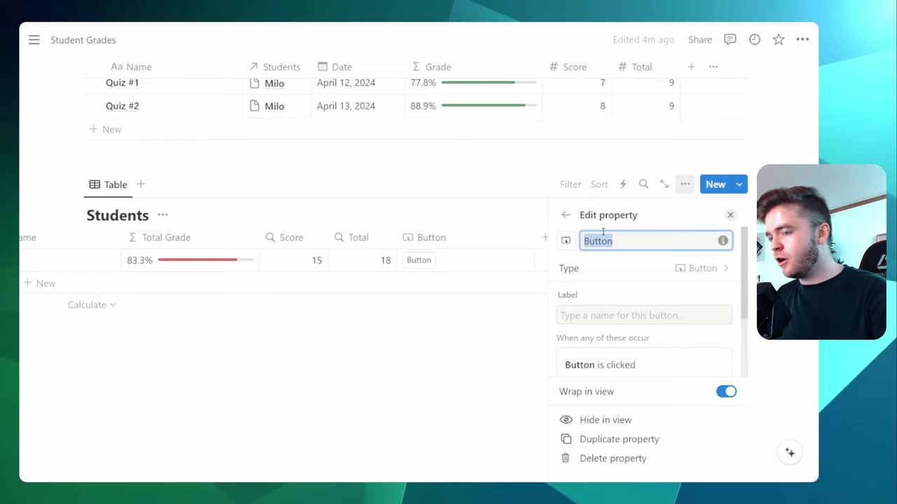
text(Add Grade)
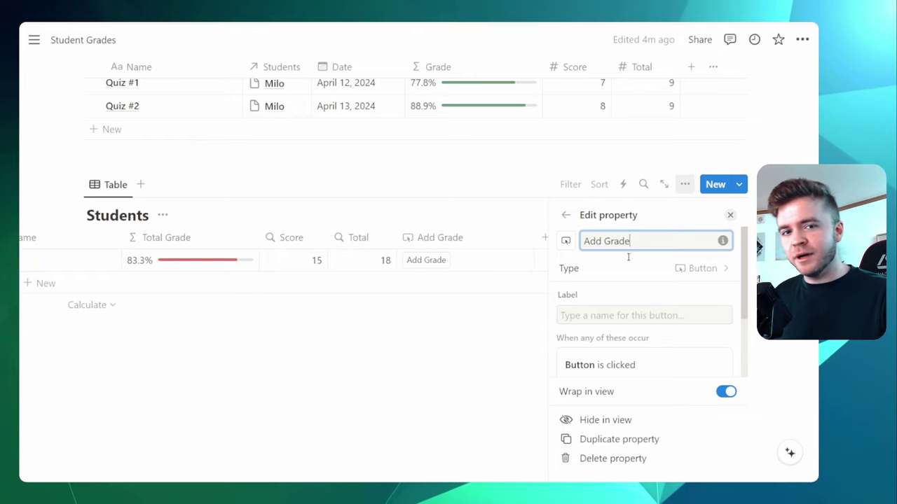
Give the Add Grade button an action that adds a page to the Grades database
scroll(628, 261, down, 2)
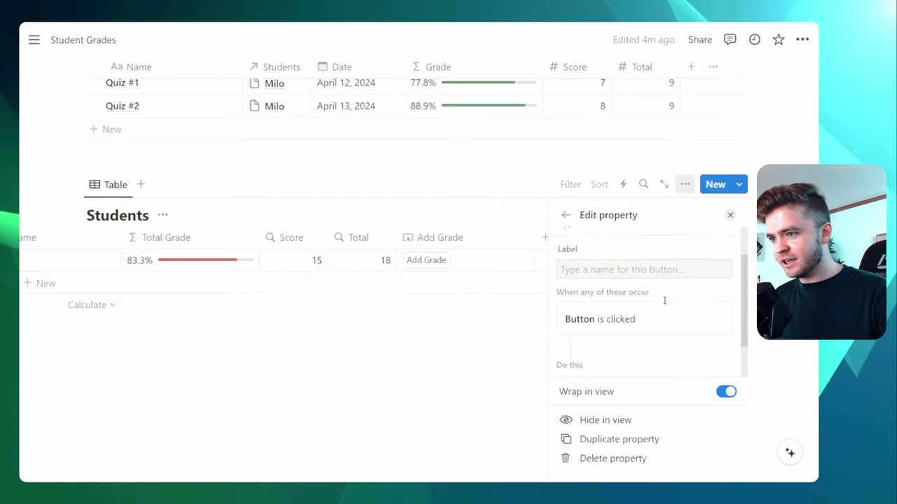
scroll(668, 288, down, 1)
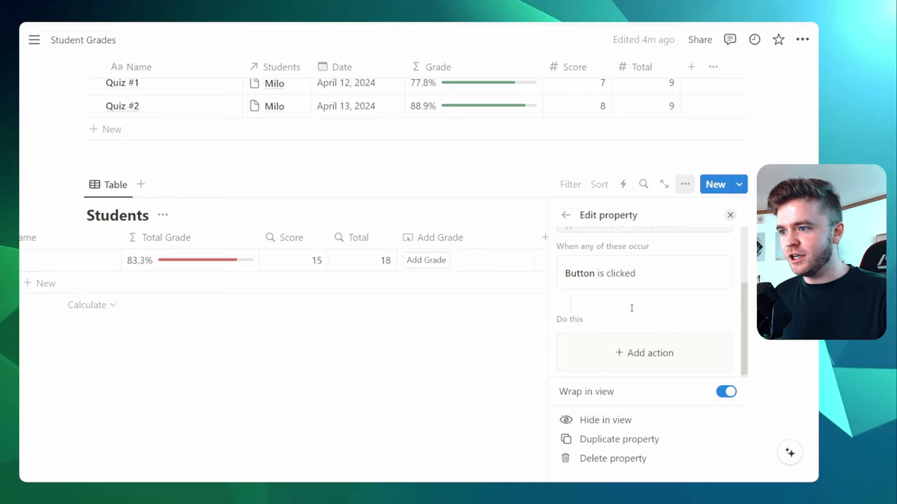
scroll(609, 301, down, 1)
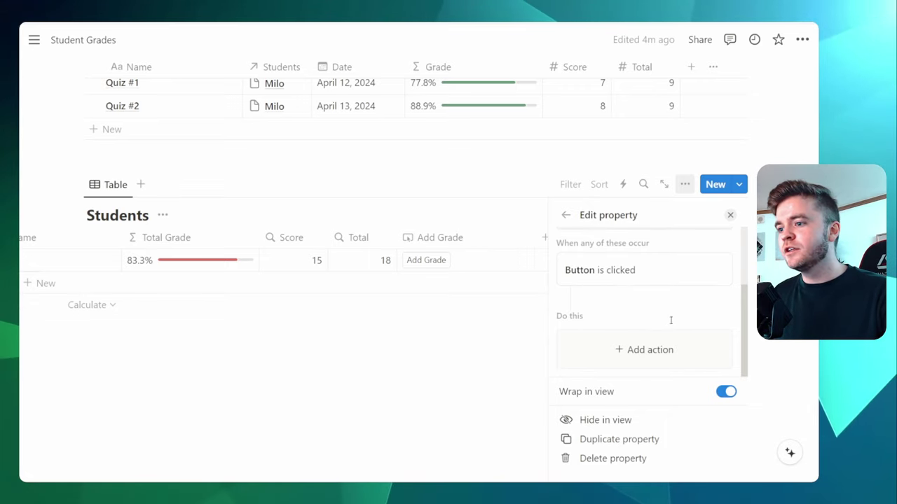
click(630, 355)
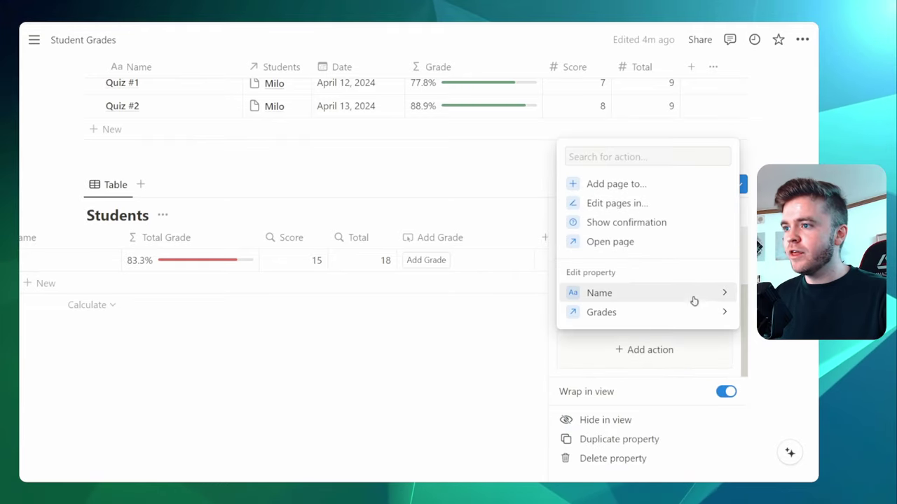
click(608, 185)
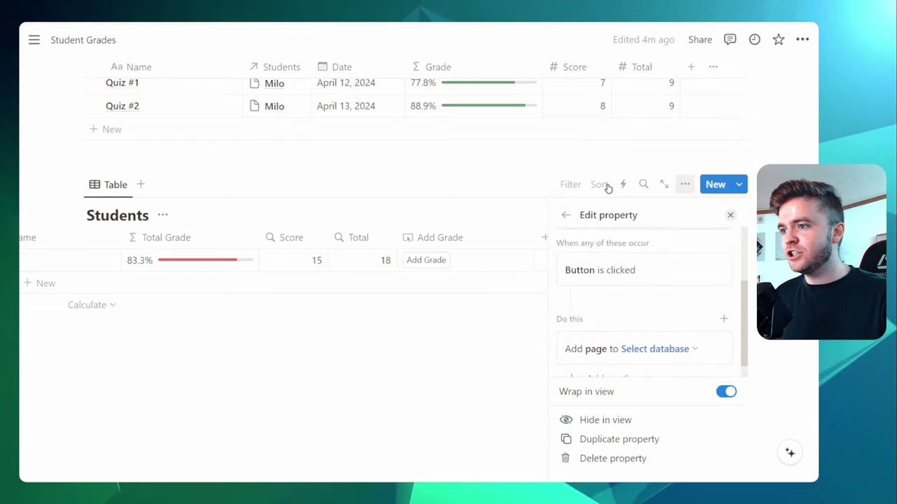
scroll(645, 260, down, 1)
click(663, 330)
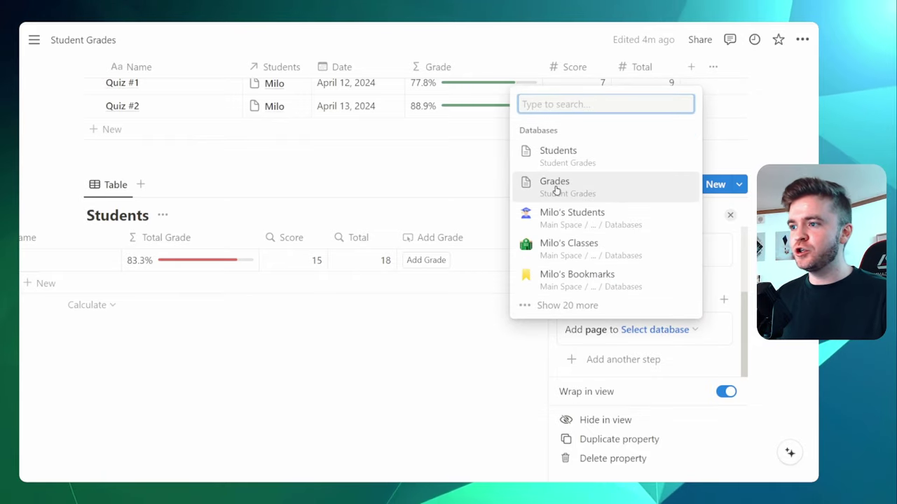
click(555, 187)
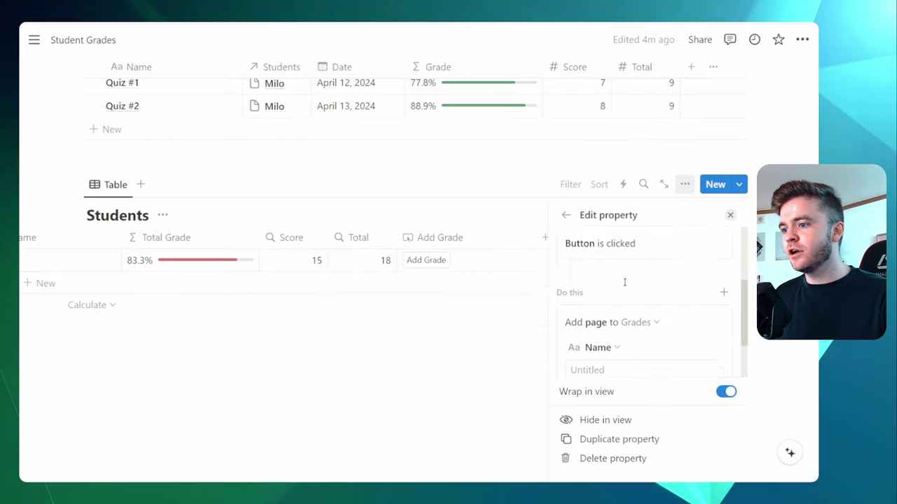
Have the button's add-page action fill the new grade's Students property with This page
scroll(624, 281, down, 2)
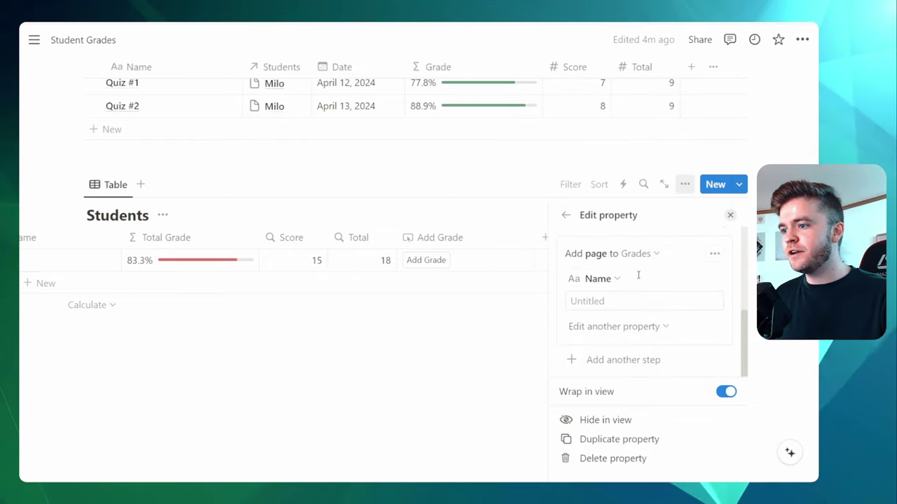
click(602, 329)
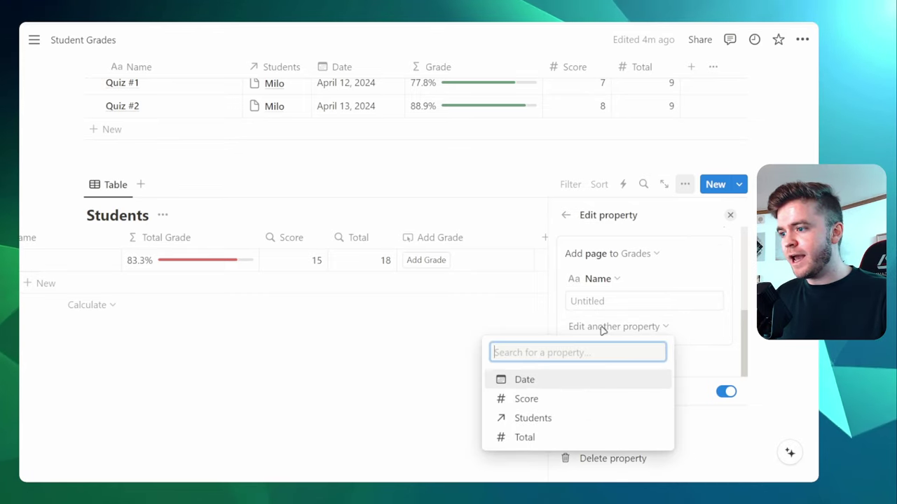
click(548, 419)
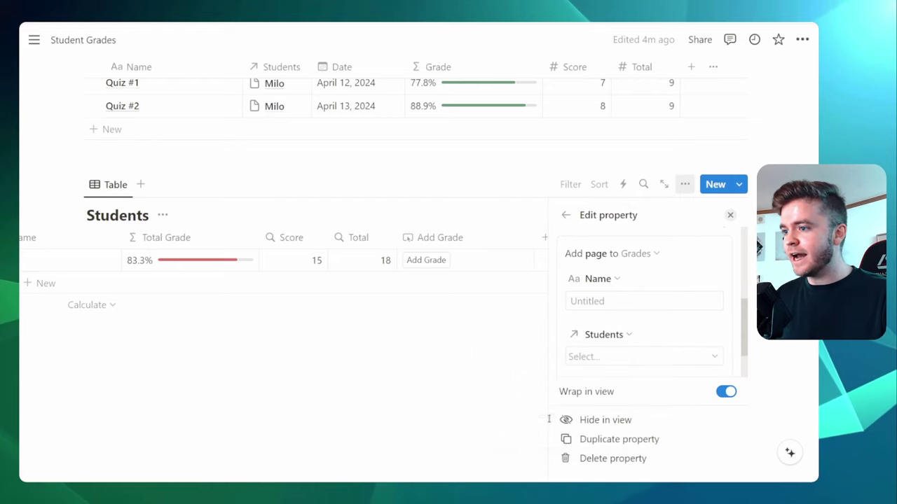
scroll(592, 312, down, 2)
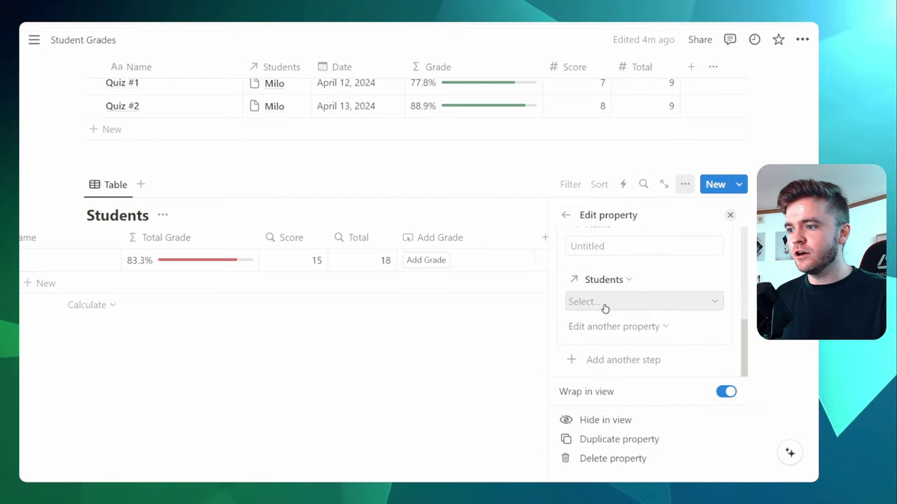
click(606, 302)
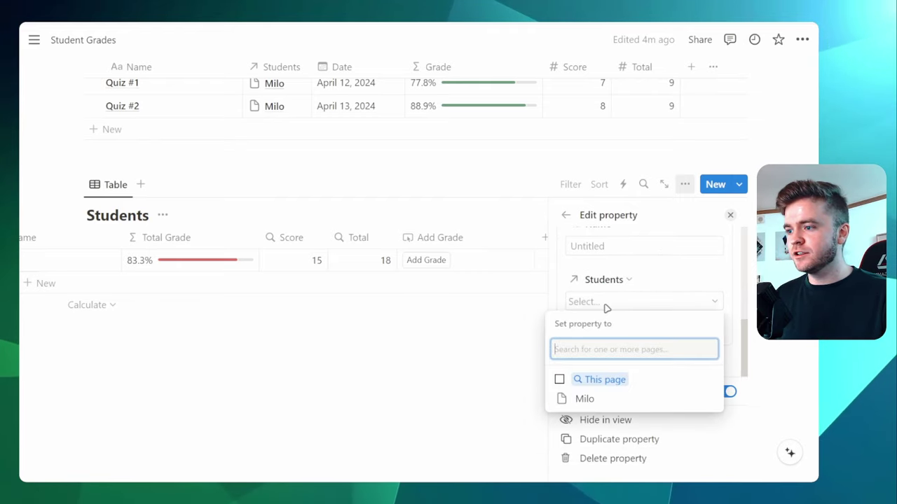
click(607, 381)
click(681, 269)
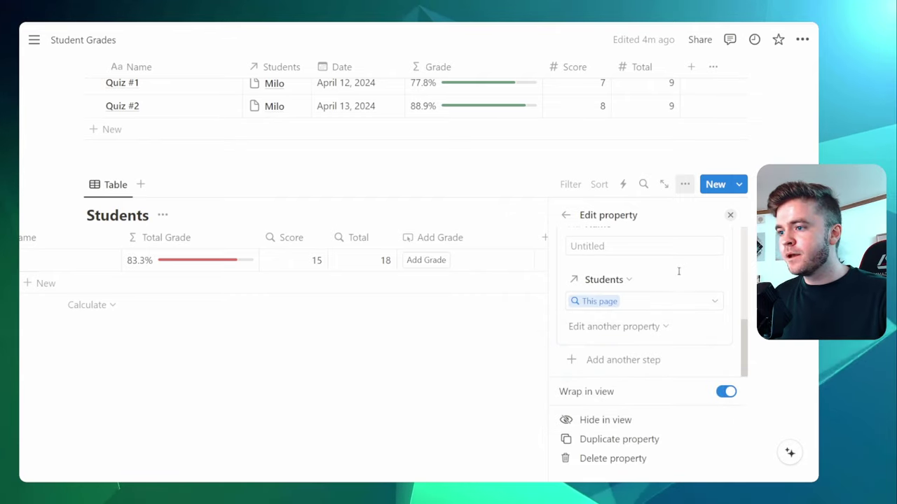
Add a second button action that opens the newly added page in Center peek, and close the property settings
click(610, 361)
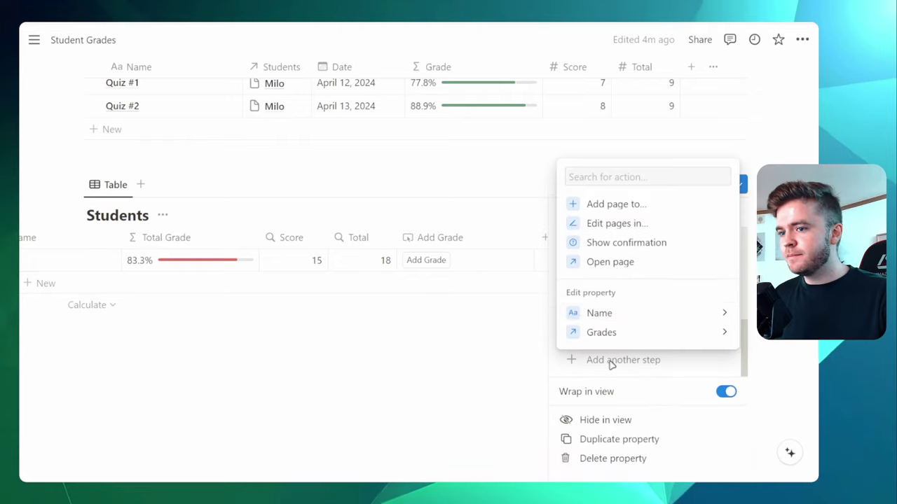
click(610, 262)
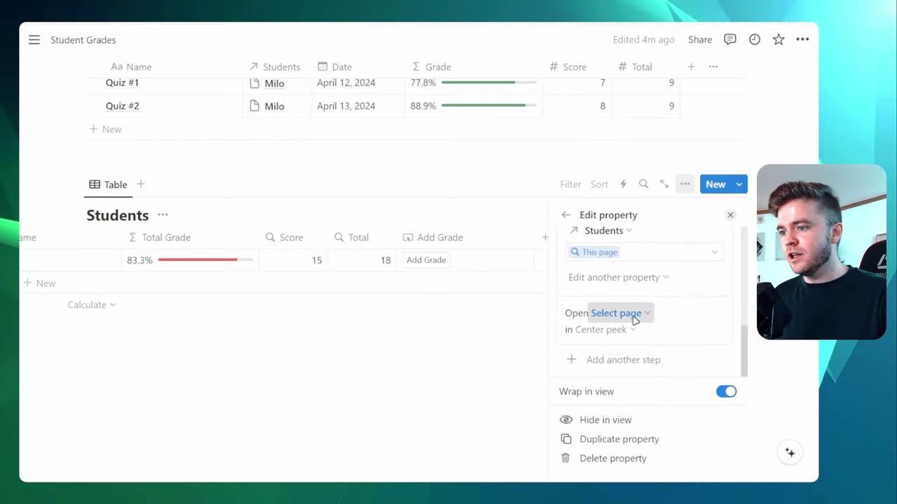
click(635, 315)
click(564, 274)
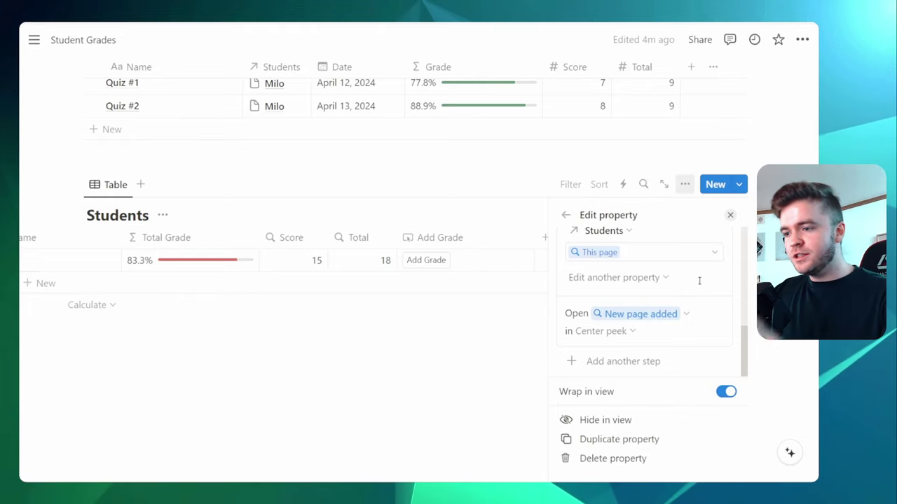
click(652, 203)
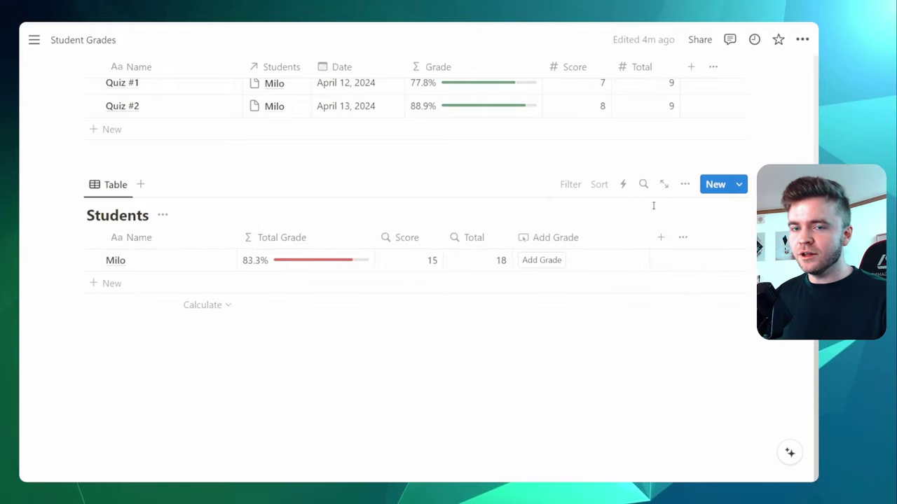
Place the Add Grade column directly after Name in the Students table and narrow it to about the button's width
drag(562, 246, 276, 238)
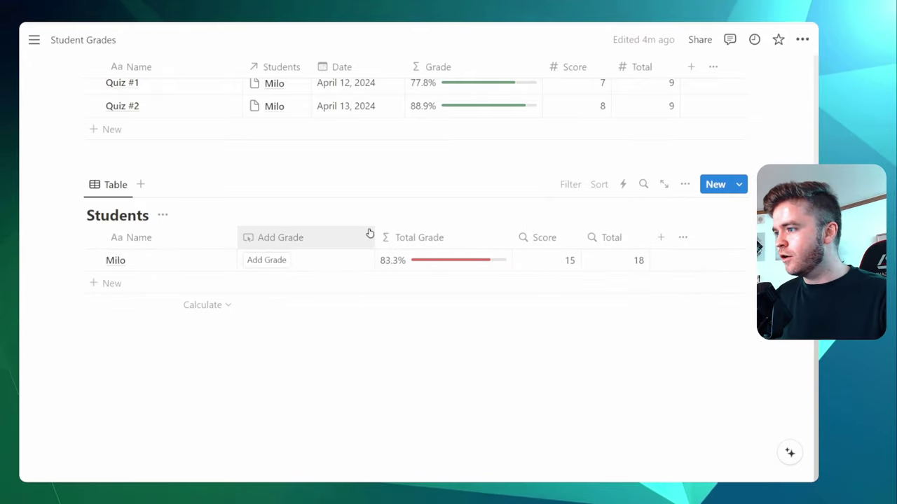
drag(369, 232, 306, 234)
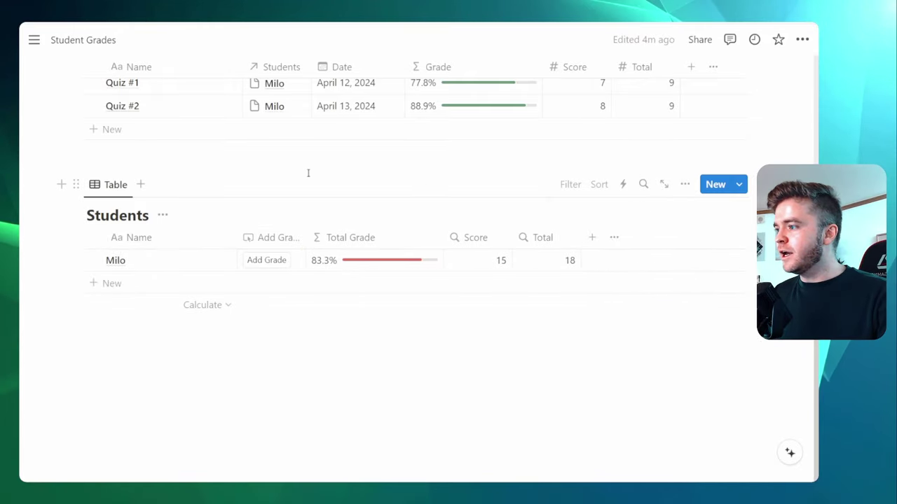
Use the student's Add Grade button to create a page titled "Quiz #3" and place its Students property above Date
click(267, 260)
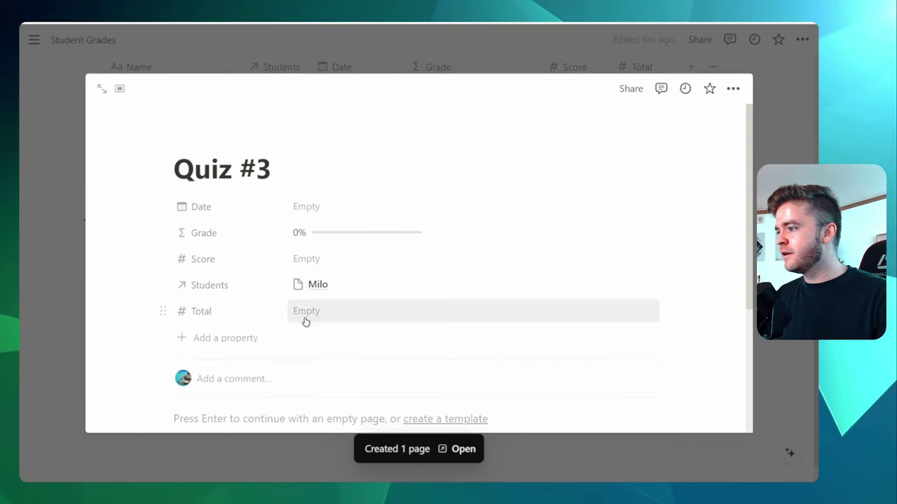
drag(213, 287, 232, 203)
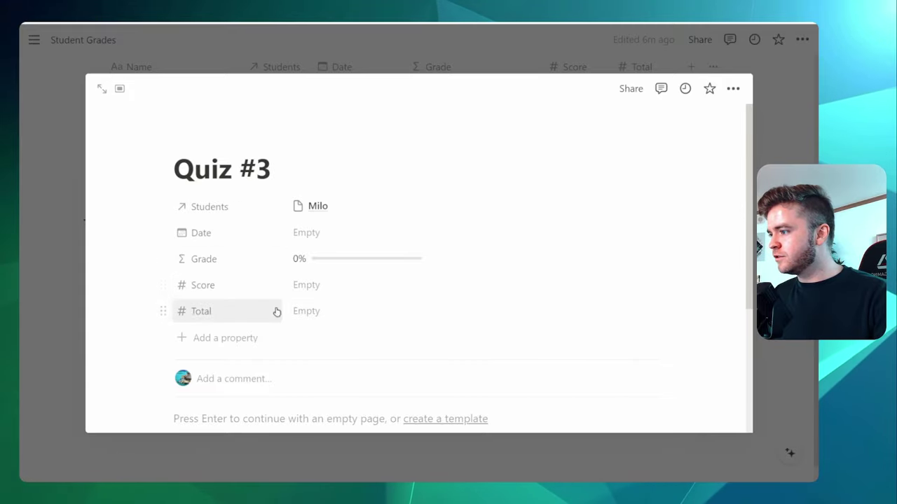
Set Quiz #3's Total to 15 and Score to 8, and close the page
click(307, 316)
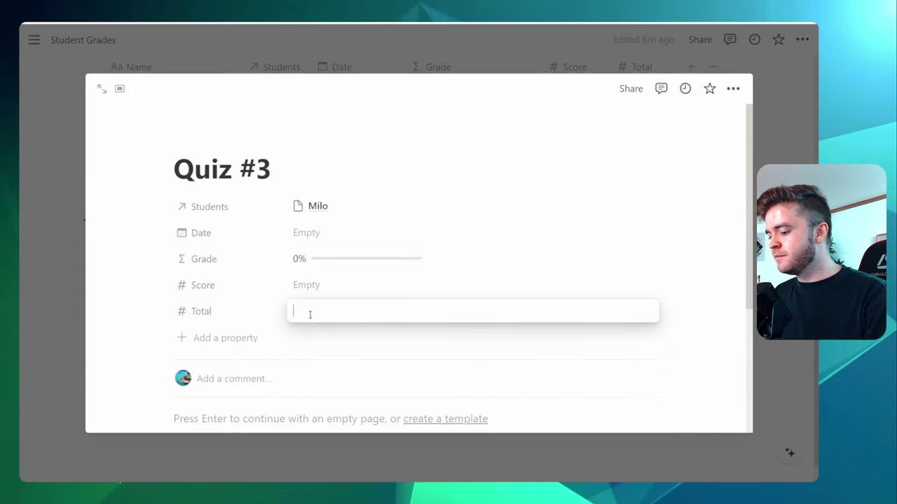
text(10)
key(BackSpace)
text(5)
key(Return)
click(324, 286)
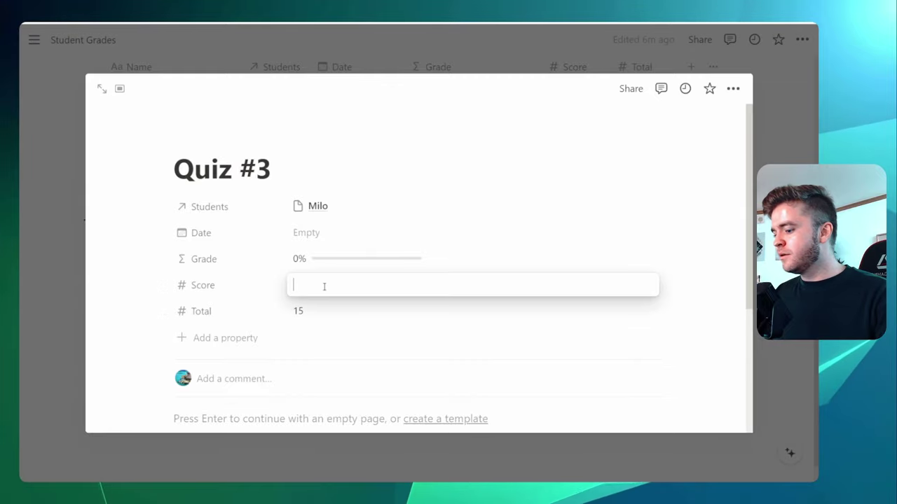
text(8)
key(Return)
key(Escape)
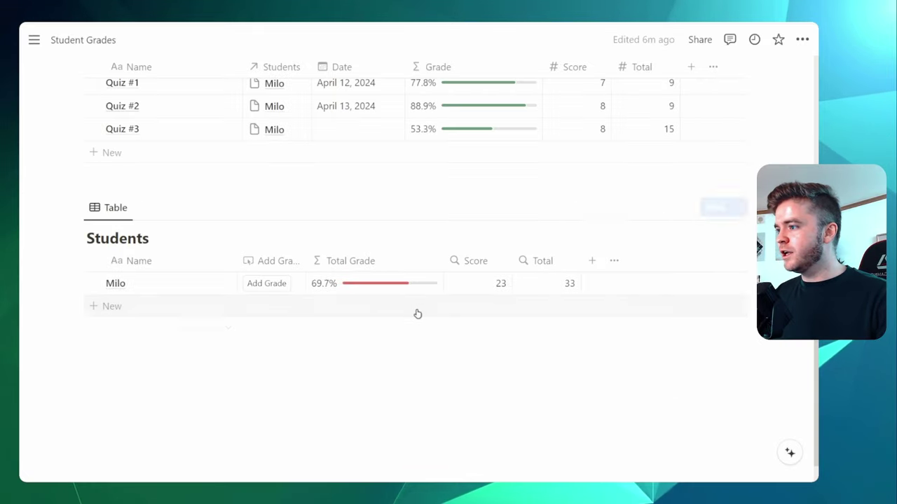
Create a new template for the Grades database and give it the A+ paper icon
scroll(418, 314, up, 2)
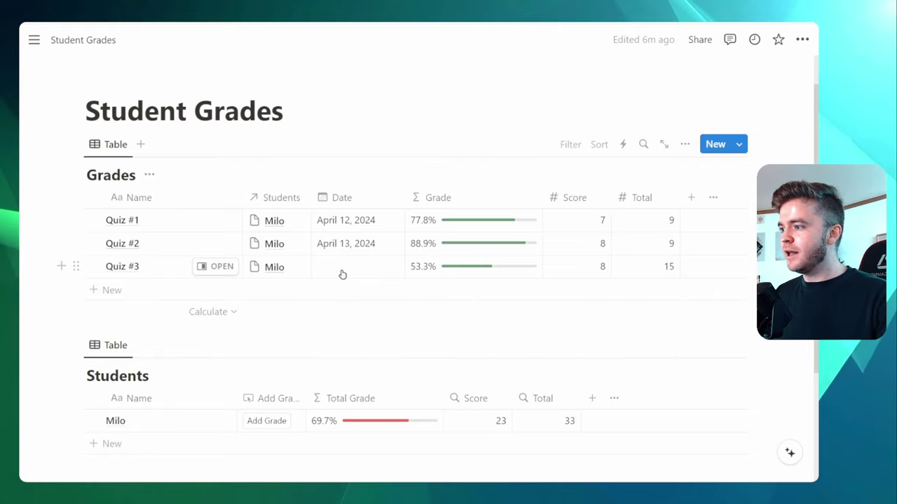
scroll(492, 288, down, 2)
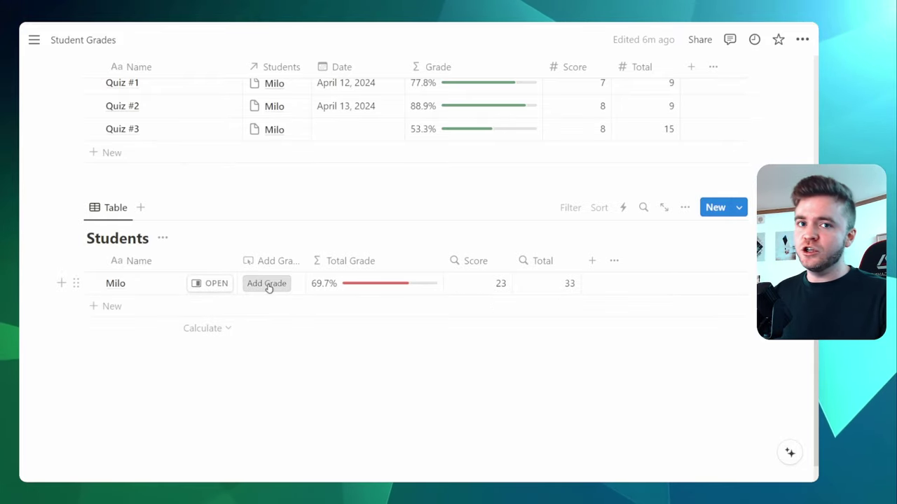
scroll(287, 291, up, 1)
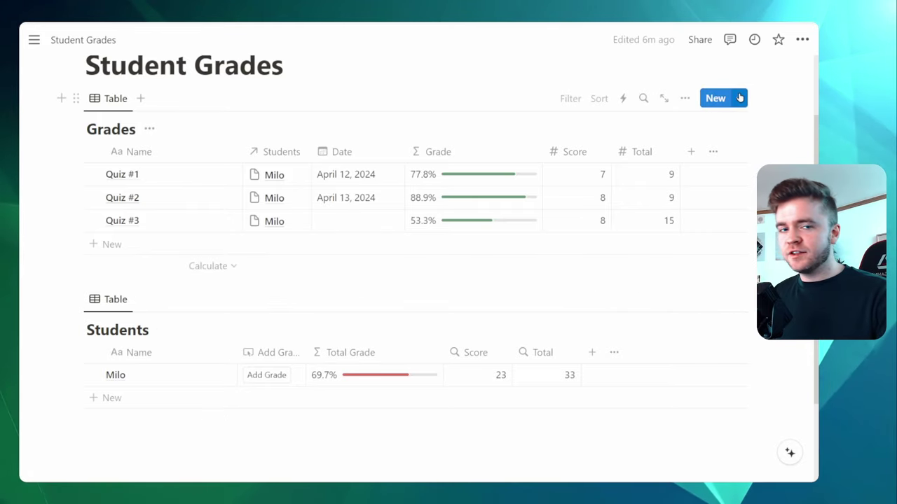
click(740, 98)
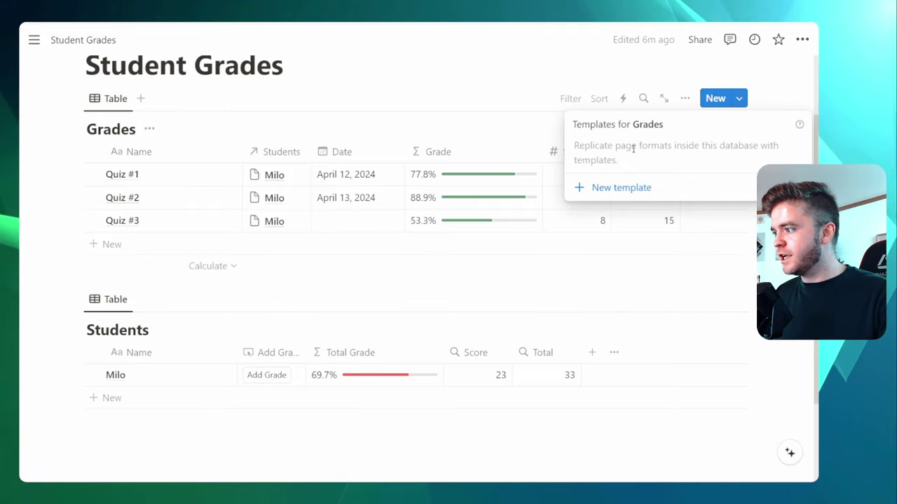
click(594, 186)
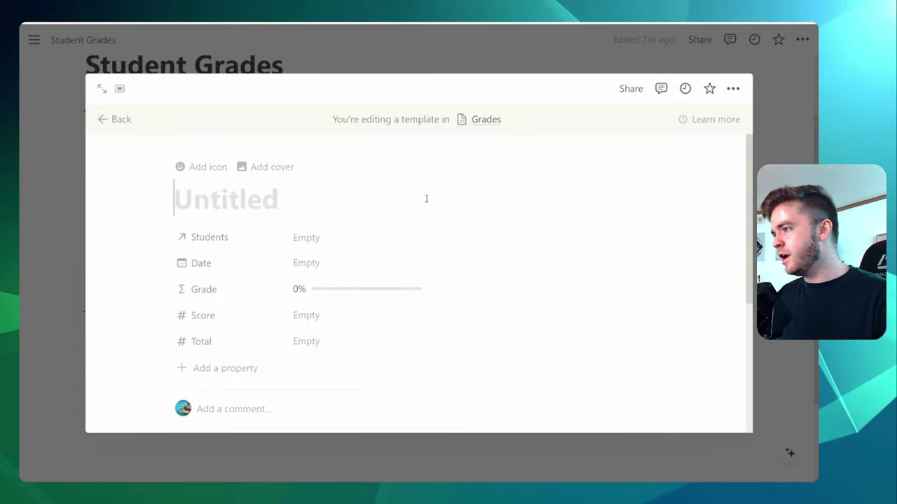
click(219, 168)
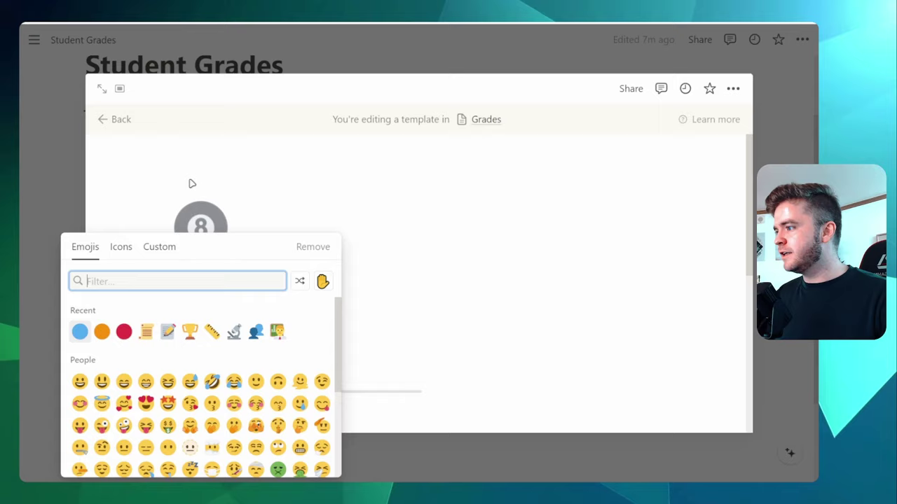
click(121, 249)
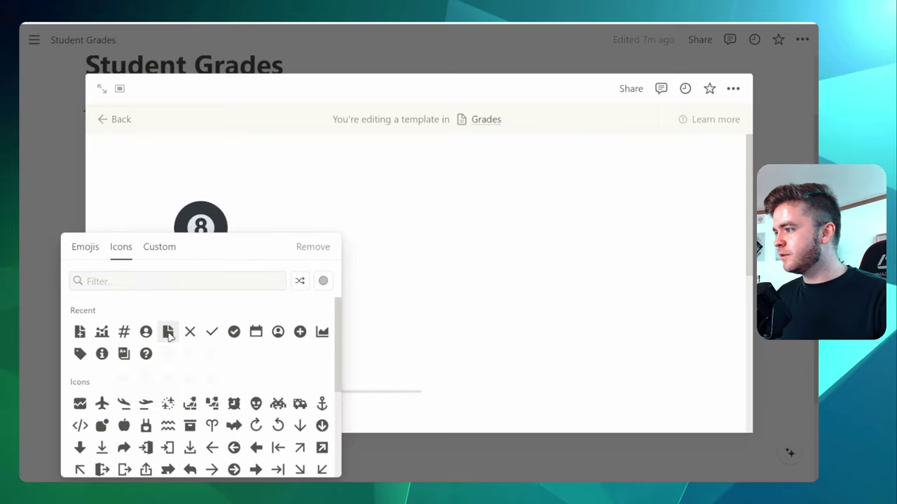
mouse_move(168, 332)
click(122, 356)
scroll(356, 252, down, 3)
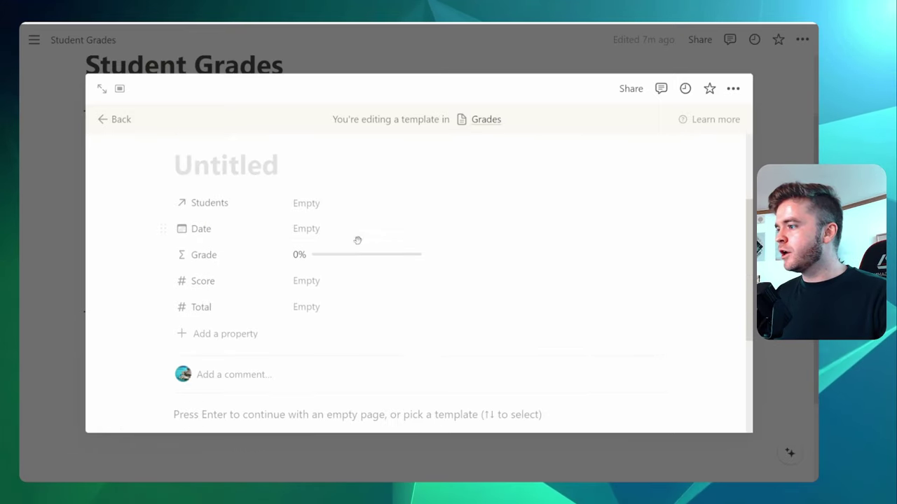
Set the Grades template's Date to Today, the date when duplicated, and leave the template editor
click(327, 231)
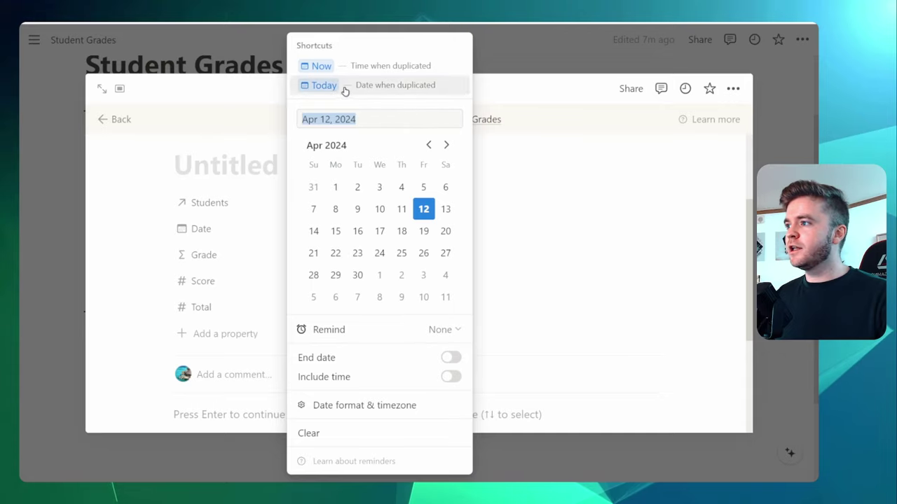
click(401, 87)
scroll(571, 254, up, 2)
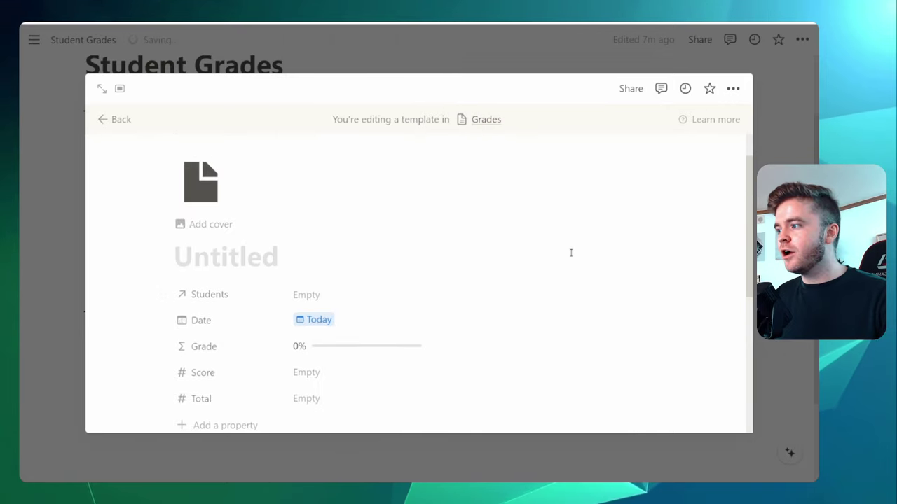
scroll(569, 255, down, 1)
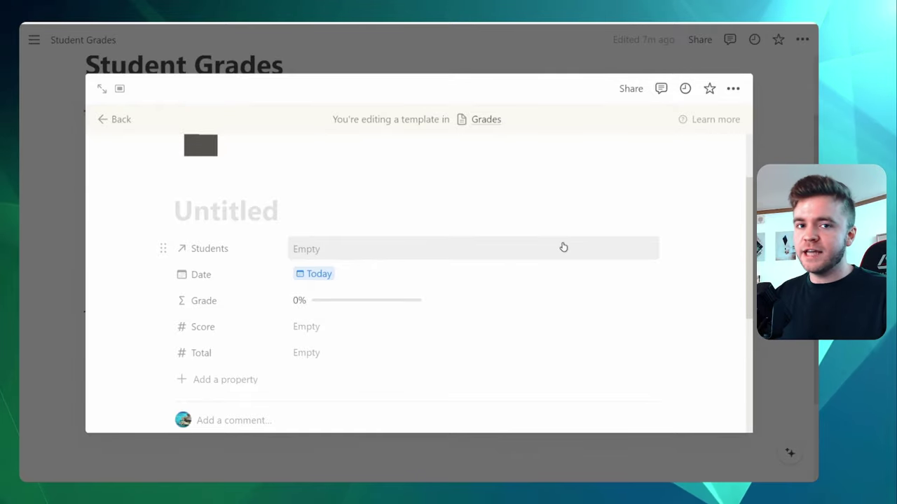
click(116, 121)
scroll(672, 163, up, 2)
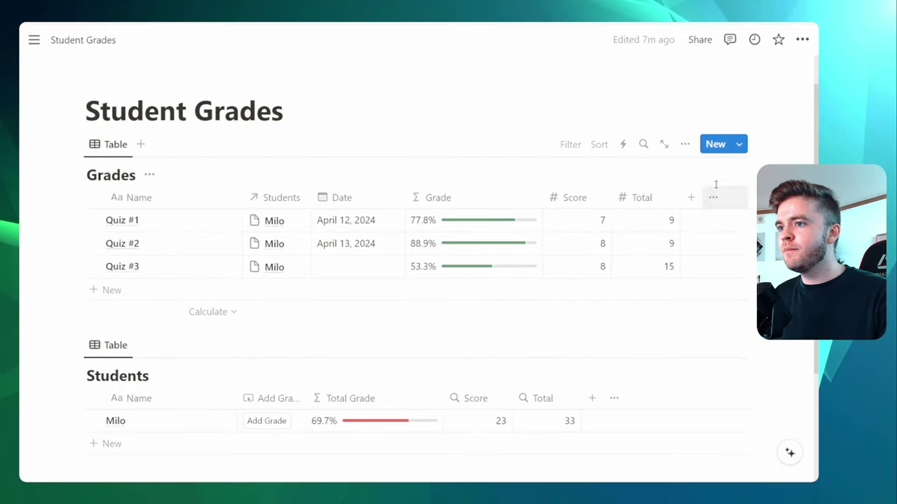
Make the untitled template the default for all views in the Grades database
click(739, 143)
click(741, 194)
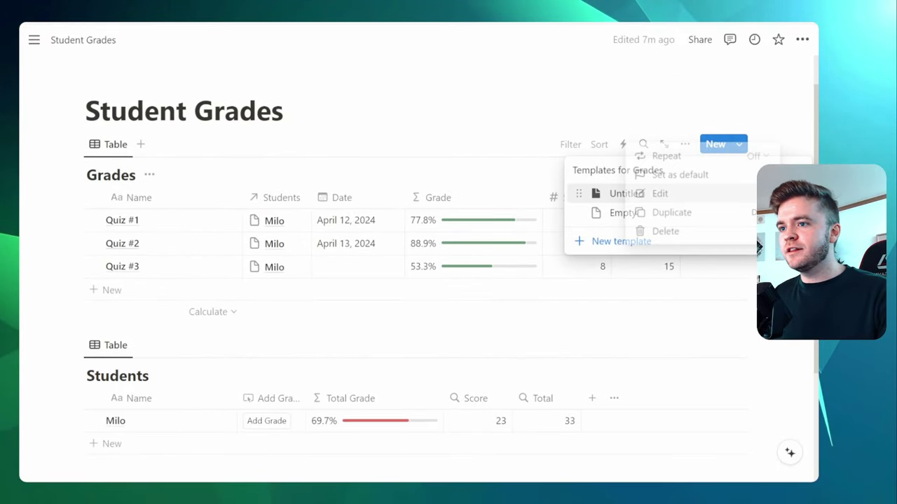
click(677, 177)
click(410, 246)
Create a new template for the Students database with the dark circled person icon, and leave the template editor
scroll(314, 263, down, 2)
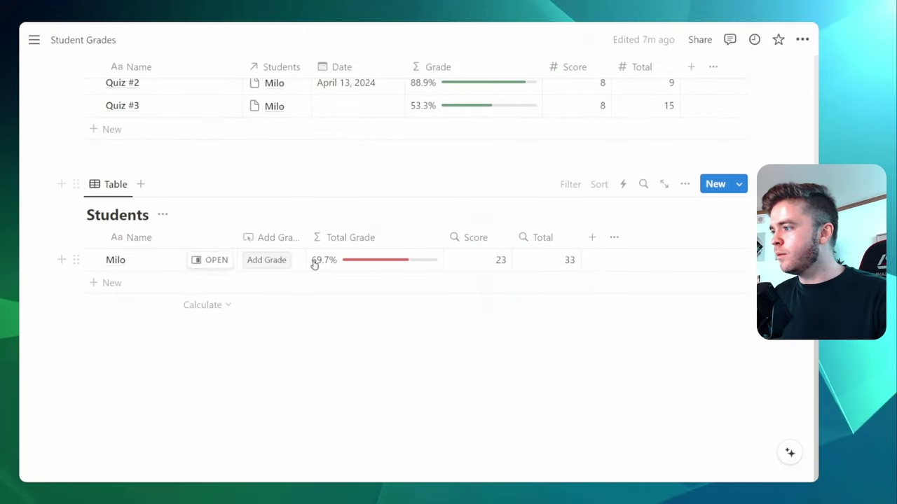
click(738, 184)
click(619, 280)
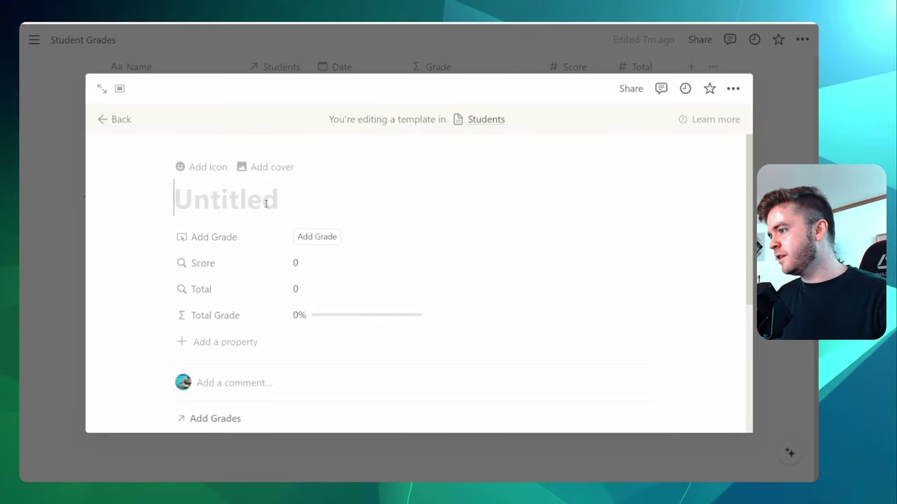
click(211, 166)
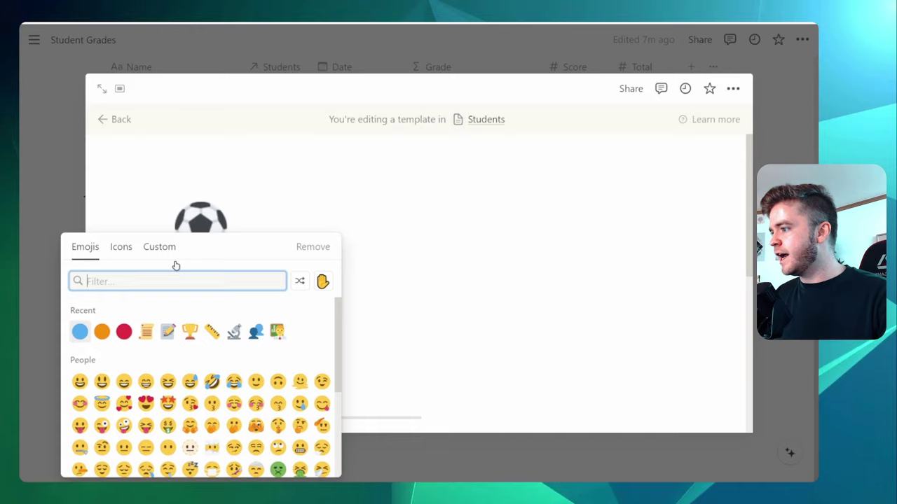
click(120, 248)
click(162, 326)
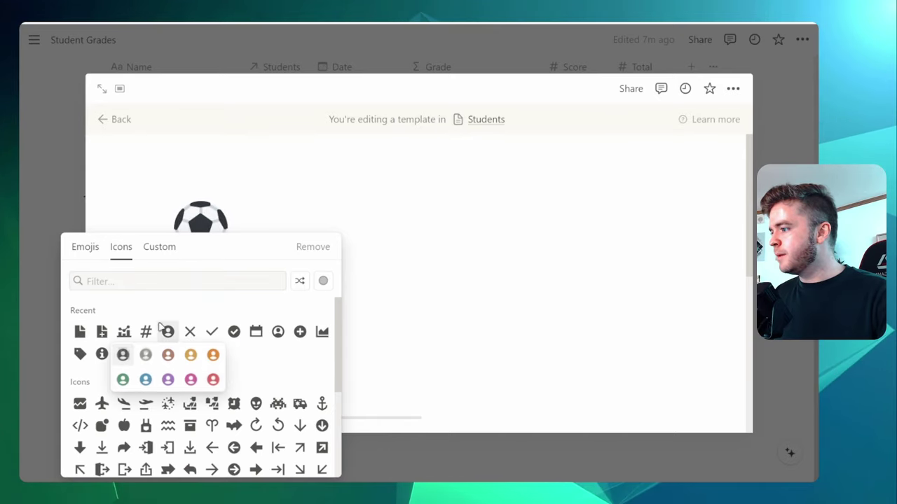
click(127, 356)
click(114, 126)
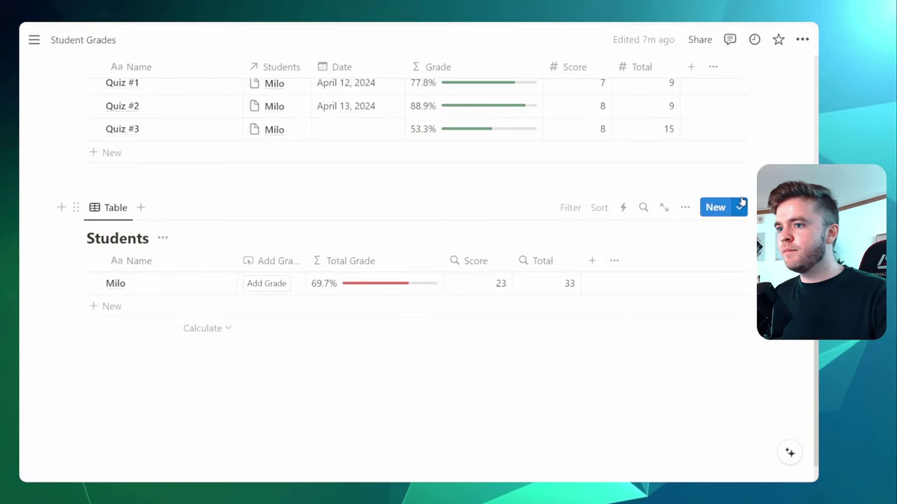
Make the untitled template the default for all views in the Students database
click(738, 208)
click(674, 236)
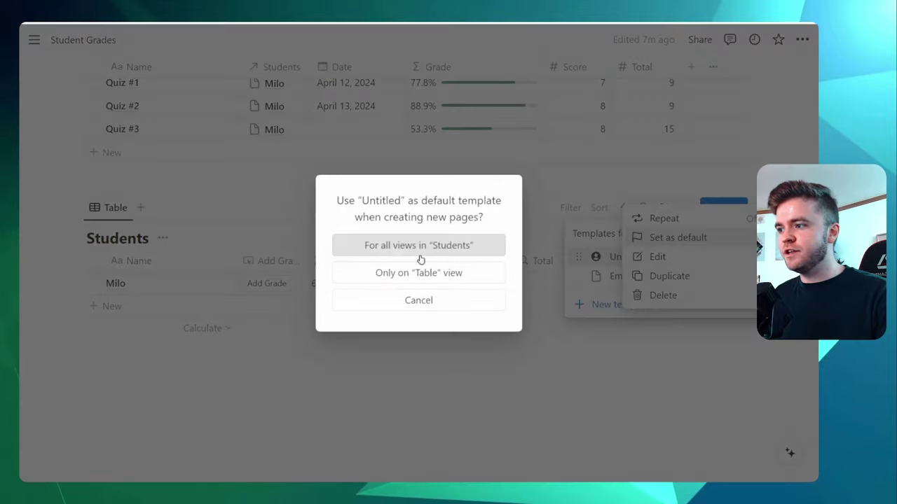
click(420, 250)
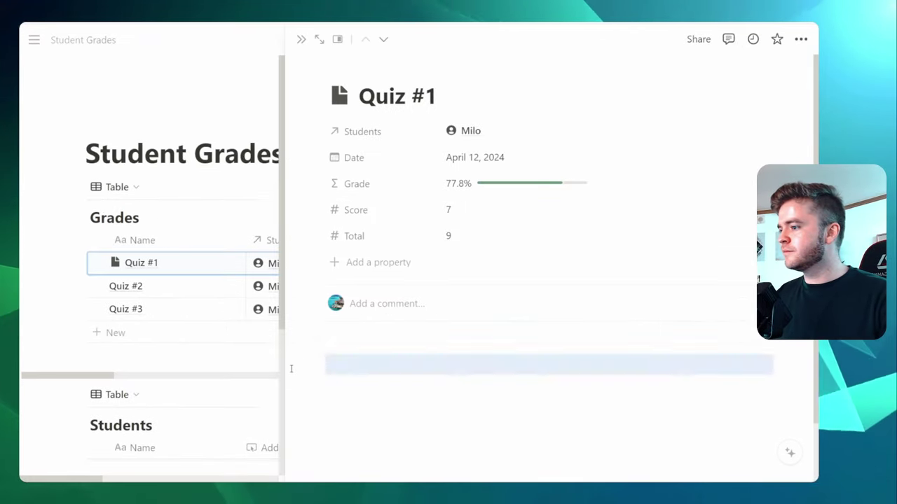
Apply the untitled Grades template to the existing Quiz #1, Quiz #2 and Quiz #3 pages, and close the page preview
key(ctrl+shift+j)
key(ctrl+shift+j)
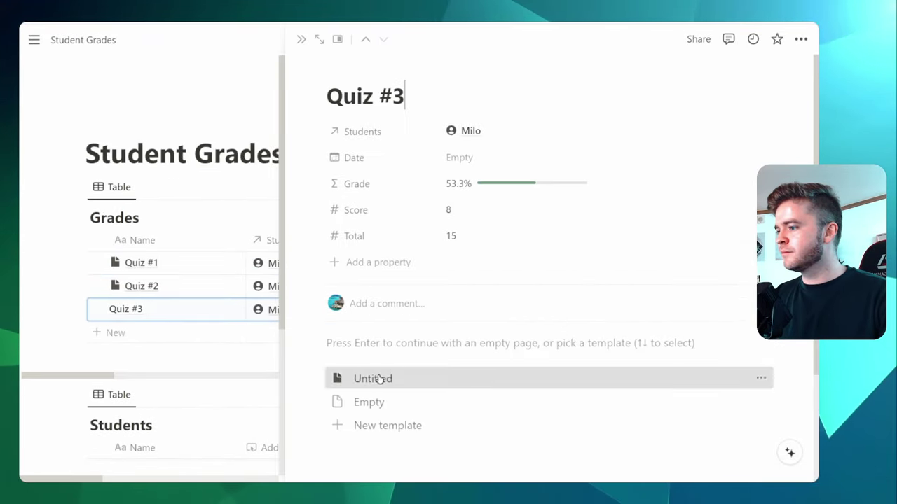
key(Escape)
In the Grades table, give the Students property the circled person icon and the Grade property the area chart icon
scroll(700, 274, down, 2)
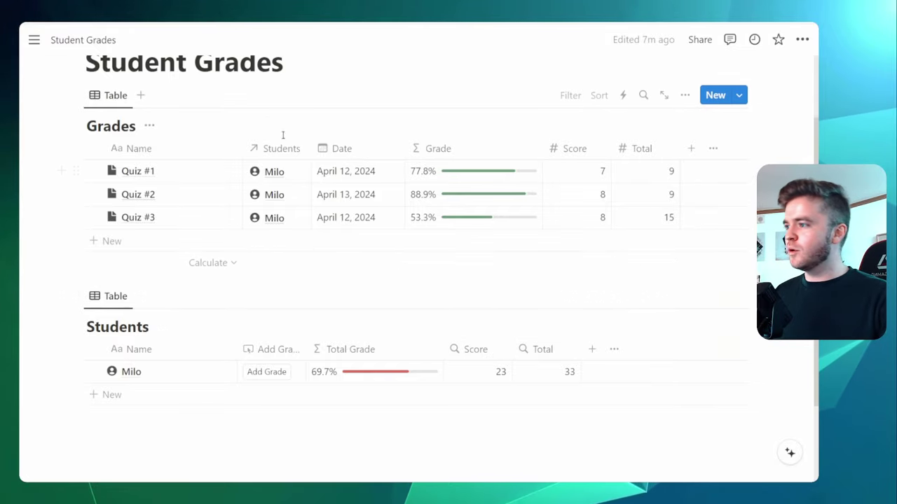
click(263, 160)
click(256, 176)
click(204, 306)
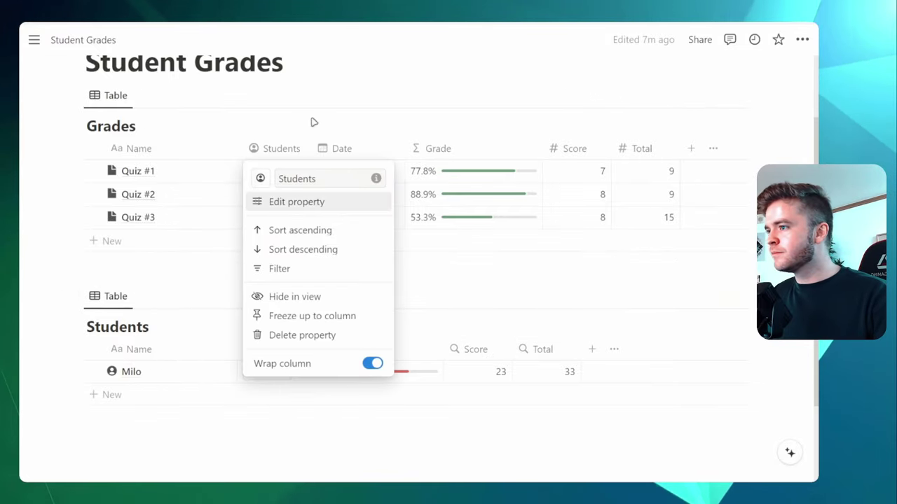
click(435, 148)
click(422, 178)
click(409, 314)
Give the Students table's Total Grade property the bar chart icon with a trend line
click(350, 349)
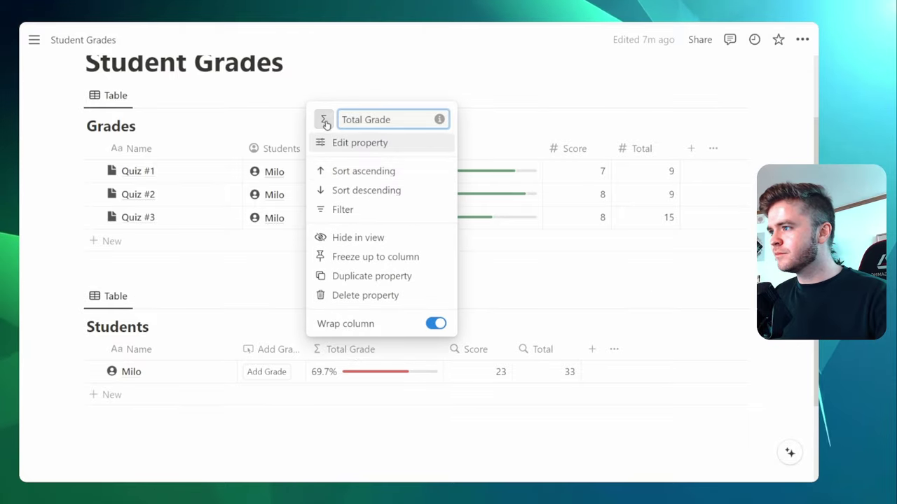
click(323, 119)
click(356, 225)
Give the Score and Total rollup properties in the Students table the # icon
click(475, 349)
click(483, 142)
click(565, 240)
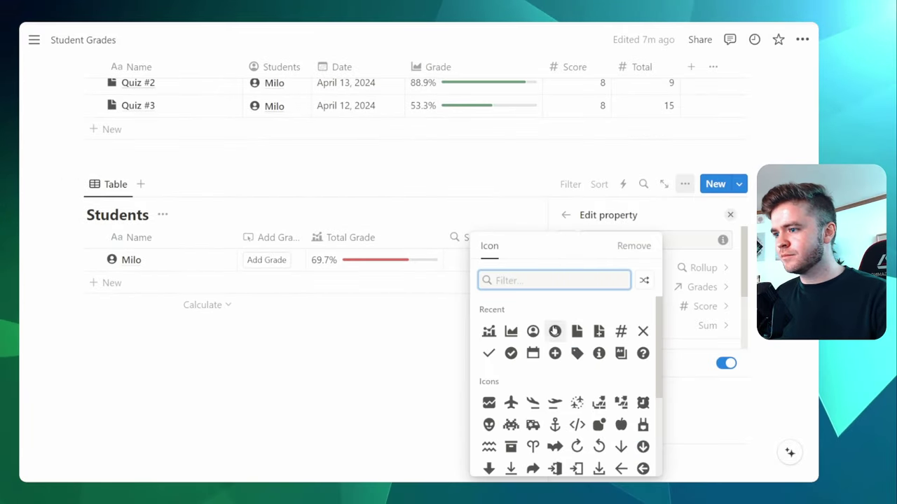
click(732, 223)
click(730, 216)
click(540, 238)
click(525, 256)
click(453, 325)
click(372, 189)
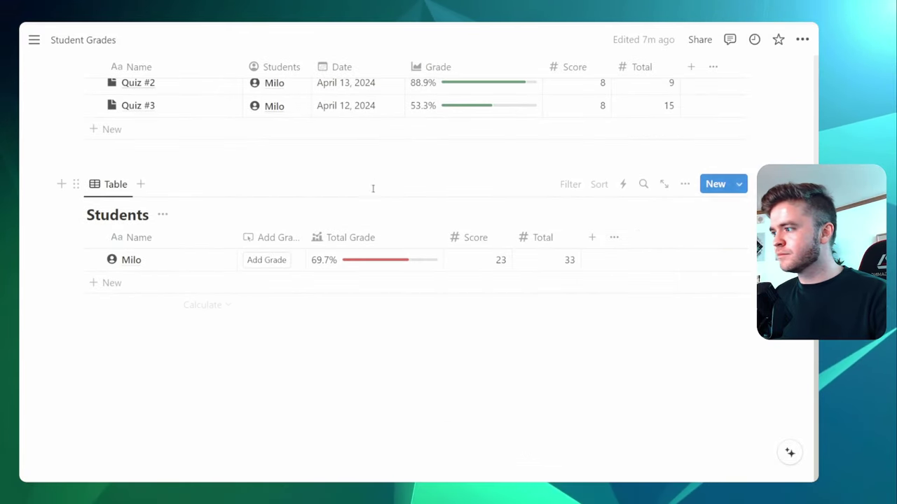
Widen the Add Grade column in the Students table so its full name fits
scroll(372, 189, up, 1)
drag(307, 283, 320, 283)
scroll(320, 283, up, 2)
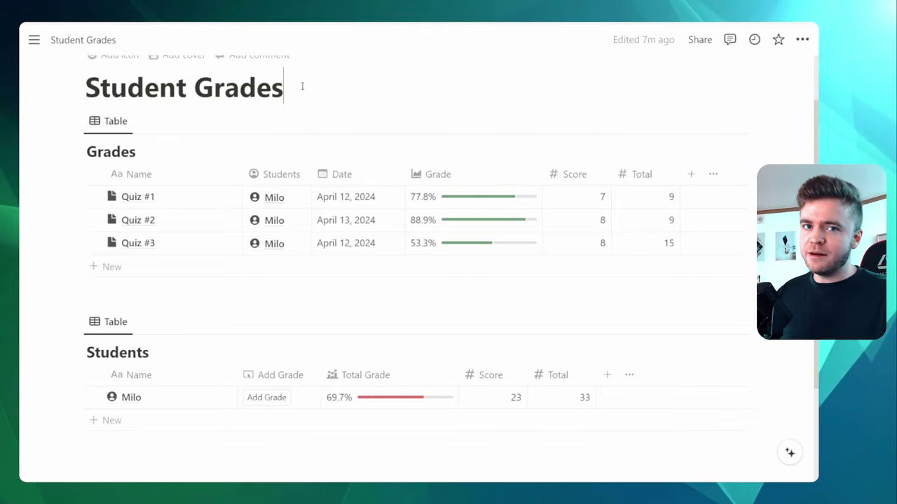
Insert a "Grades" heading with a divider below the page title and hide the Grades database title
click(302, 86)
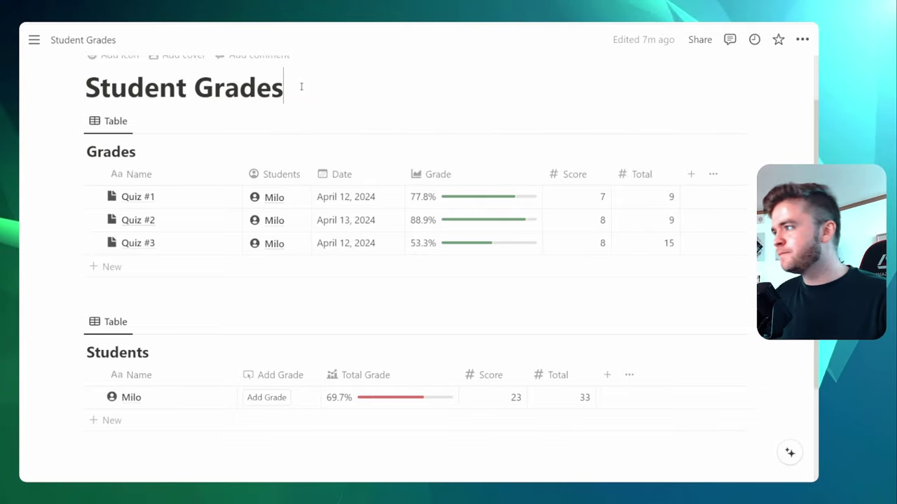
key(Return)
text(Grades)
click(148, 203)
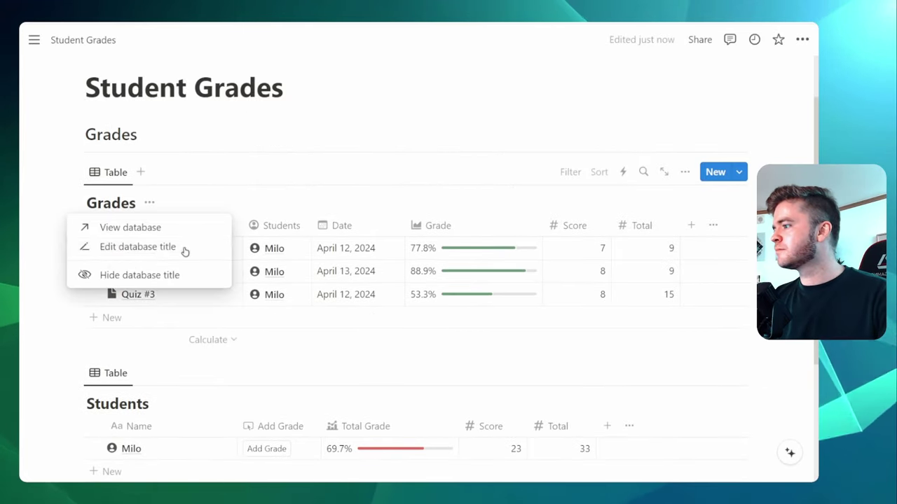
click(140, 274)
Insert a "Students" heading with a divider above the Students table
scroll(133, 236, down, 3)
scroll(132, 236, up, 2)
click(61, 130)
text(Students)
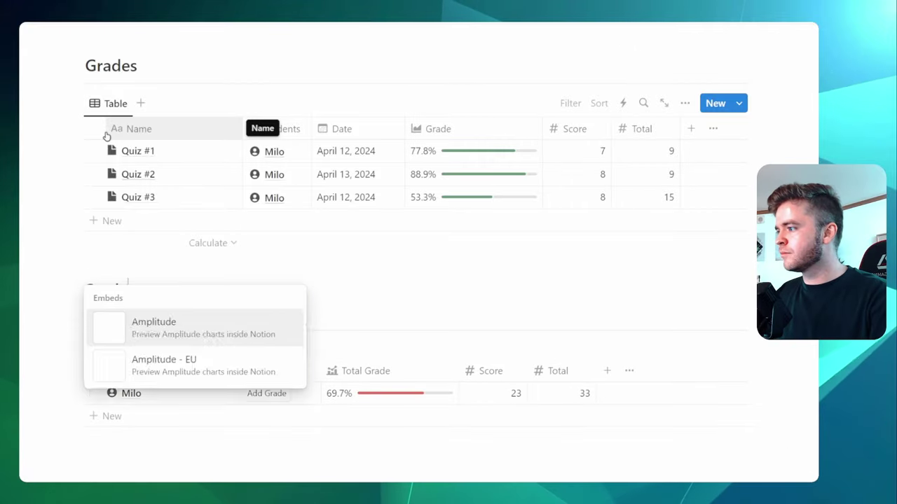
key(Return)
key(BackSpace)
scroll(113, 290, down, 1)
Blank out the Students table's view name and hide the Students database title
click(113, 289)
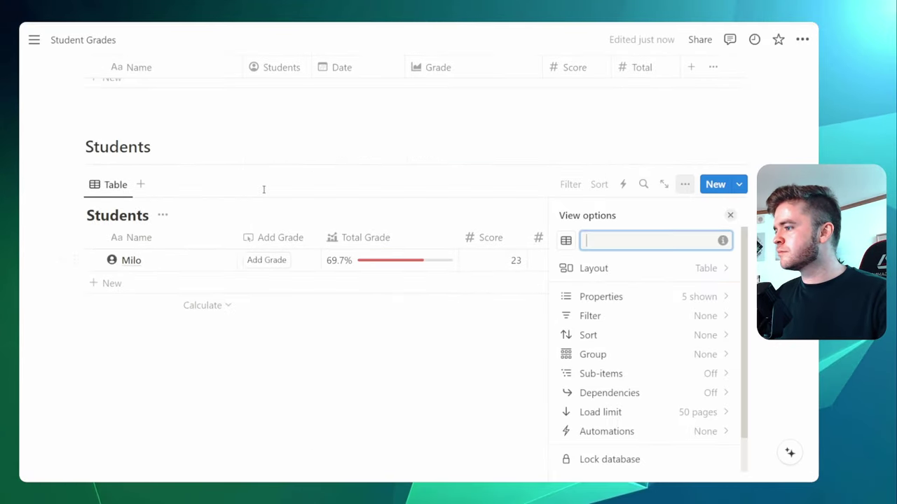
key(BackSpace)
key(Escape)
Blank out the Grades table's view name so its tab shows only the table icon
scroll(262, 190, up, 3)
click(105, 191)
key(BackSpace)
key(Escape)
scroll(277, 285, down, 2)
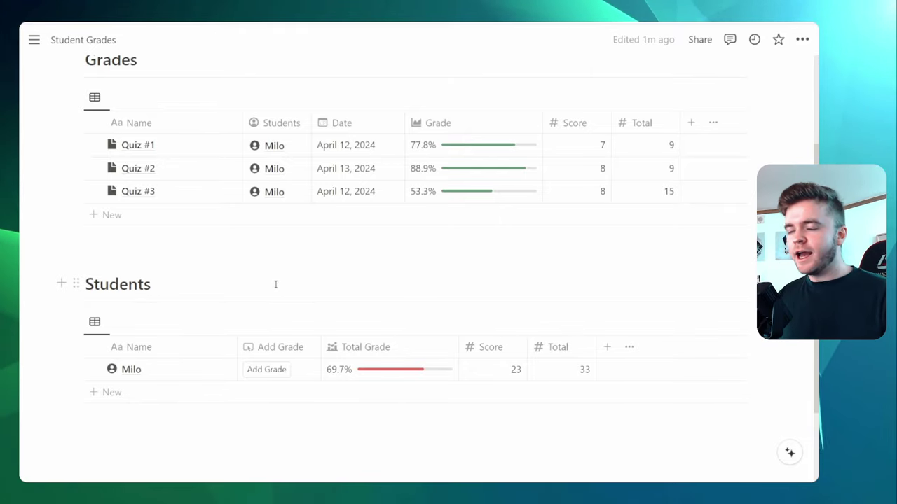
Add three more students to the Students table, entering each student's name
click(262, 287)
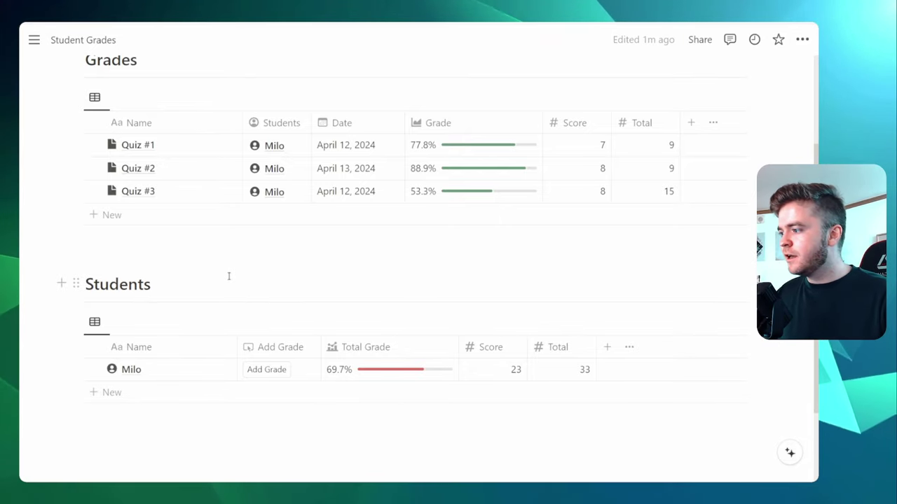
scroll(229, 276, down, 1)
click(120, 346)
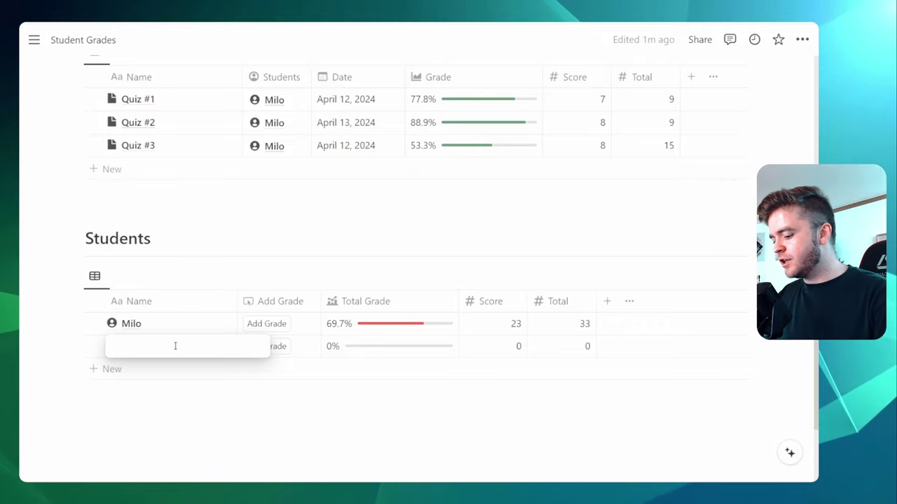
text(Mark)
key(Return)
click(125, 369)
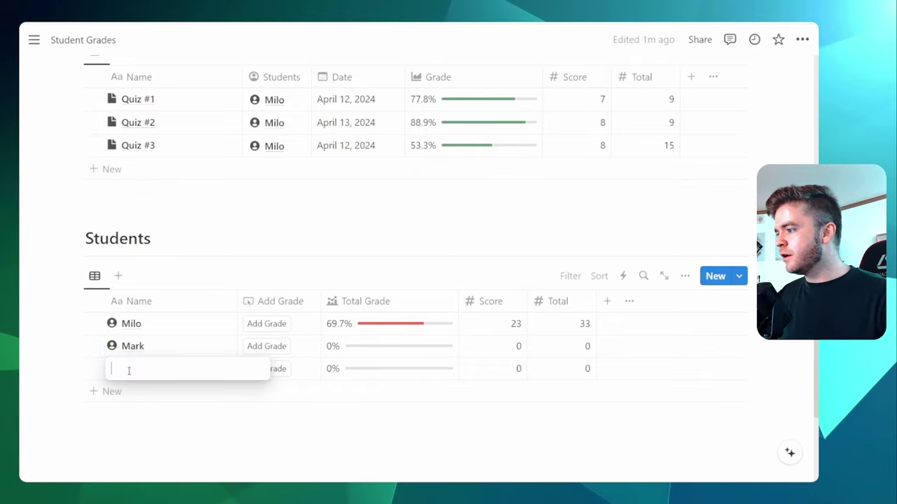
text(Charlie)
key(Return)
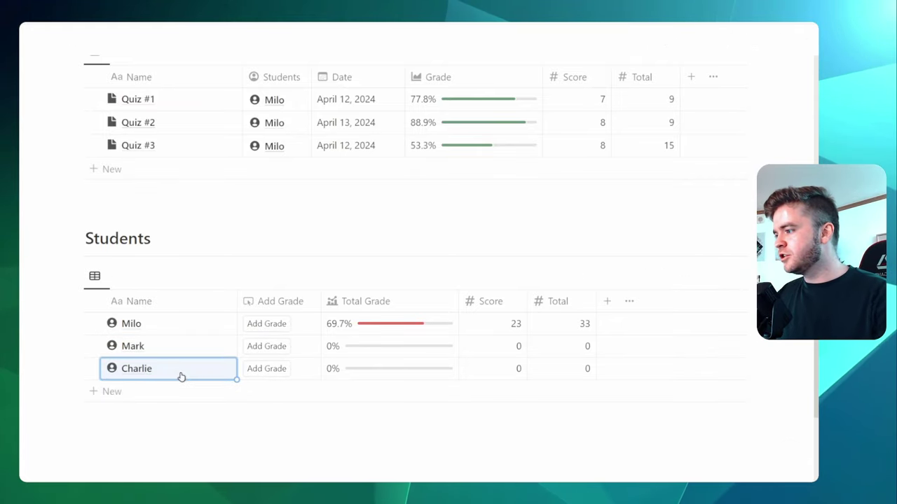
click(144, 391)
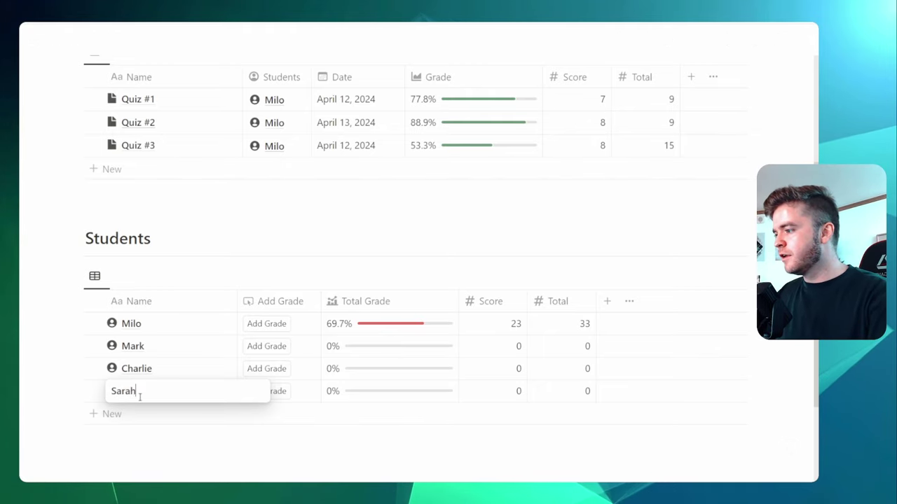
key(Return)
click(240, 240)
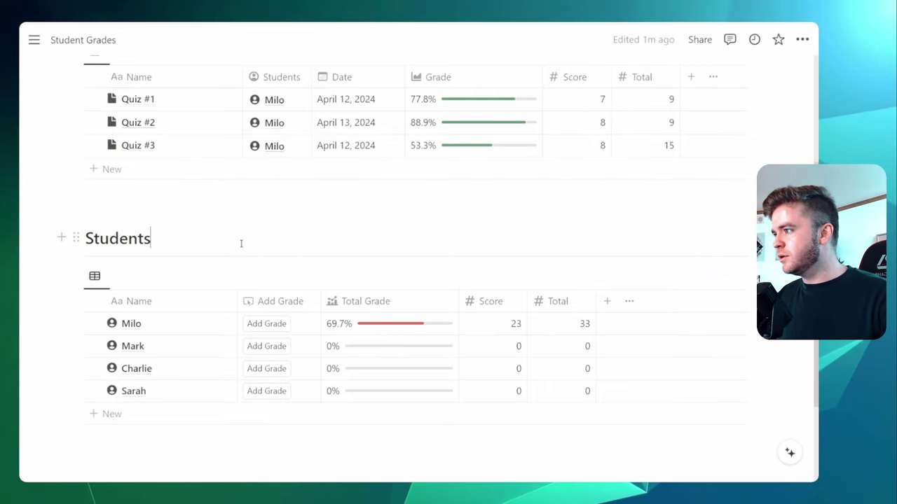
Add a grade for the second student, setting its total to 10 and naming it "Quiz #1"
scroll(277, 268, up, 1)
scroll(289, 244, down, 1)
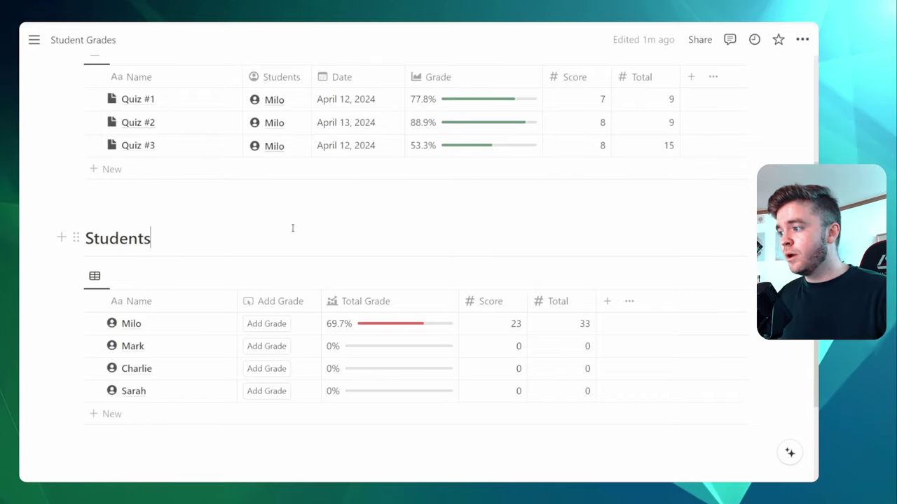
scroll(210, 238, down, 4)
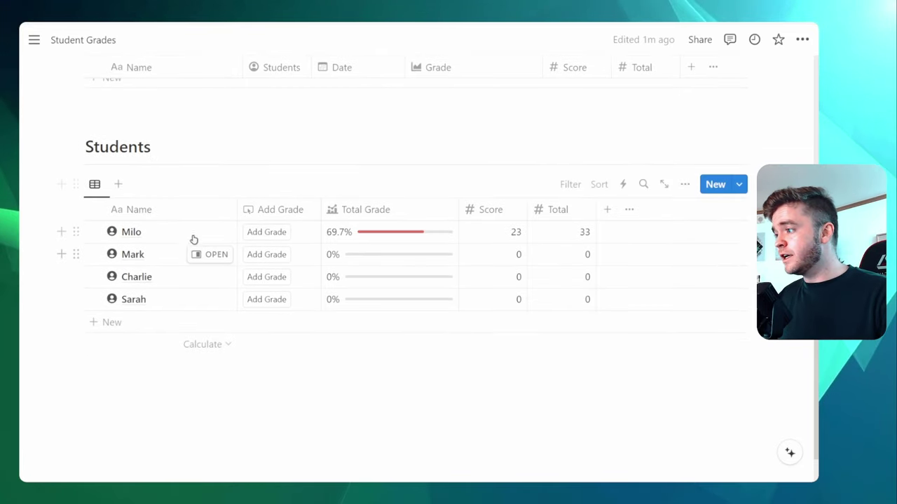
click(267, 255)
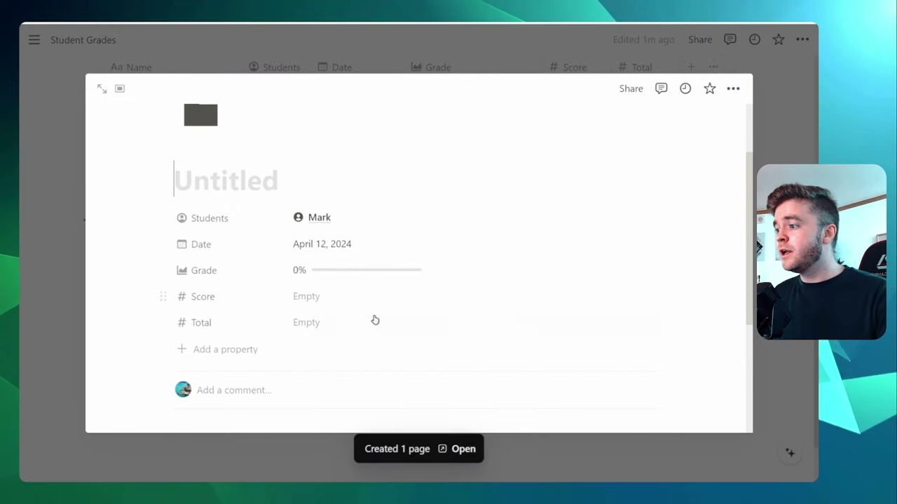
click(339, 324)
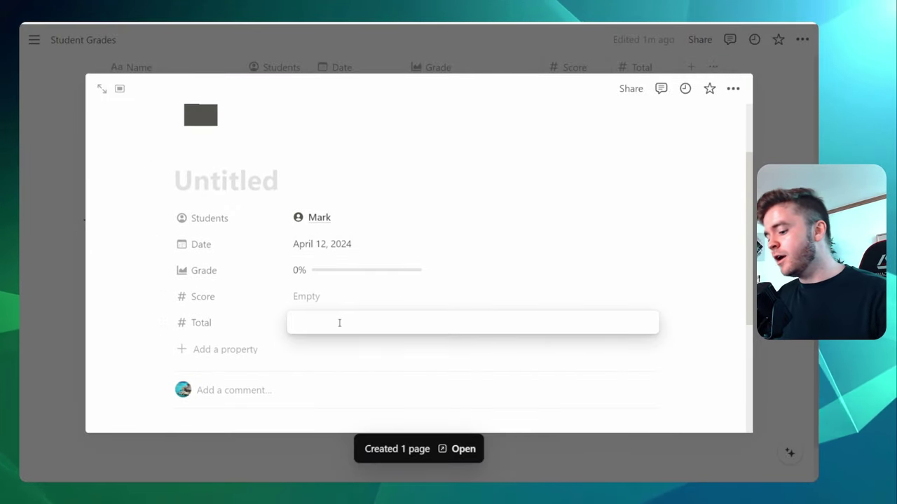
text(1)
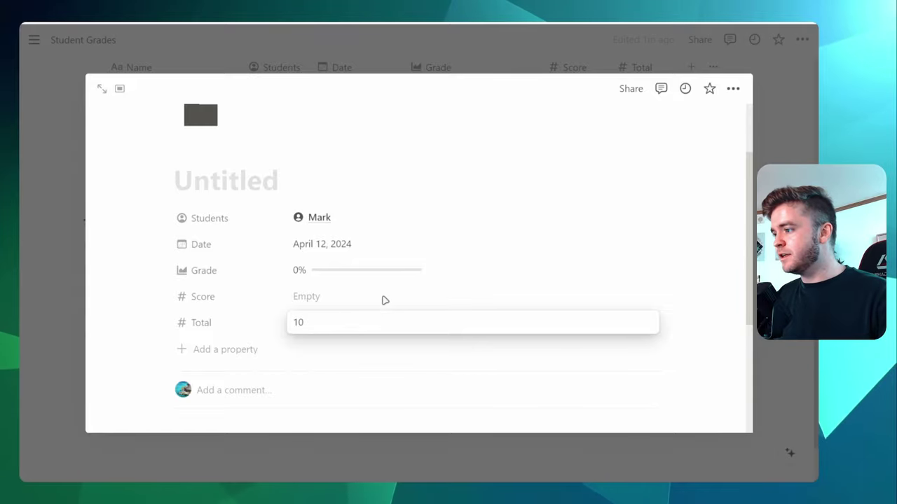
text(0)
key(Return)
text(Quiz #1)
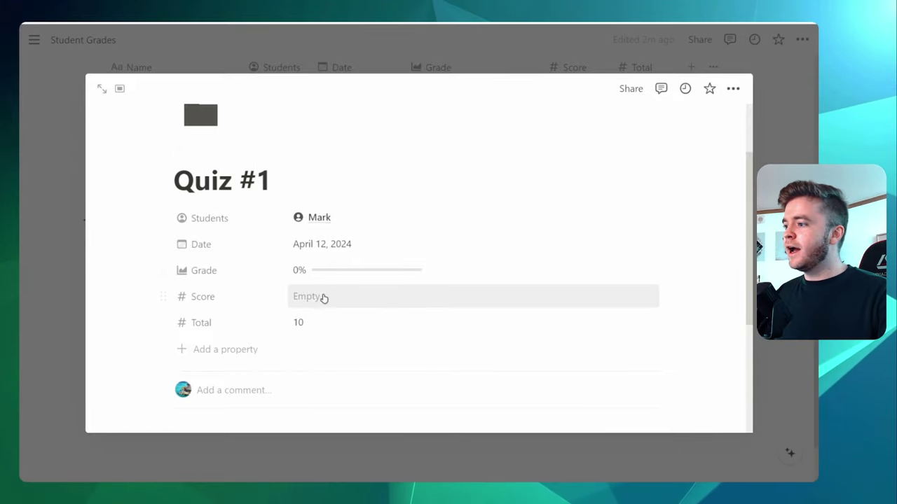
Set the second student's Quiz #1 score to 7 and close the grade page
click(322, 298)
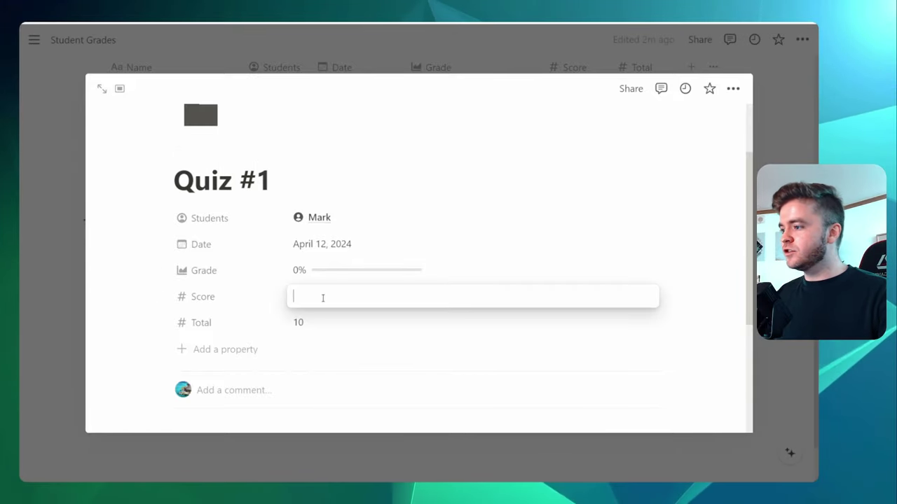
text(7)
key(Return)
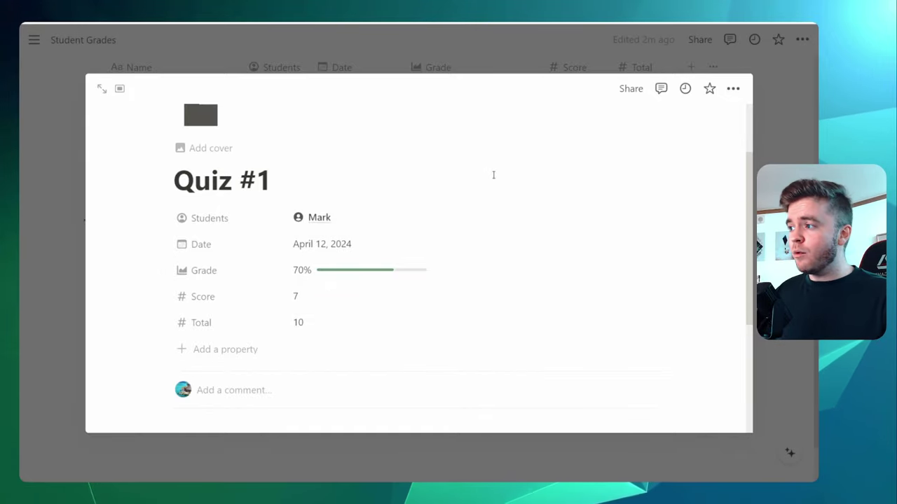
key(Escape)
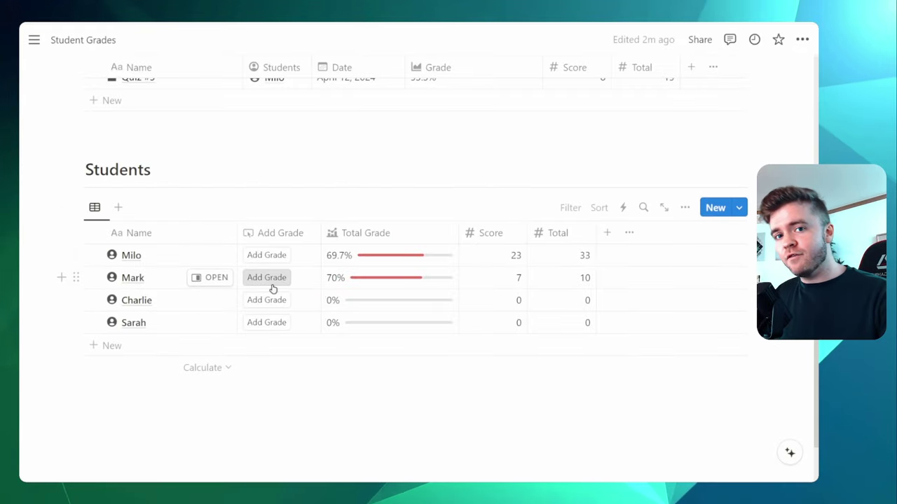
Duplicate the Untitled template of the Grades database
scroll(280, 299, up, 1)
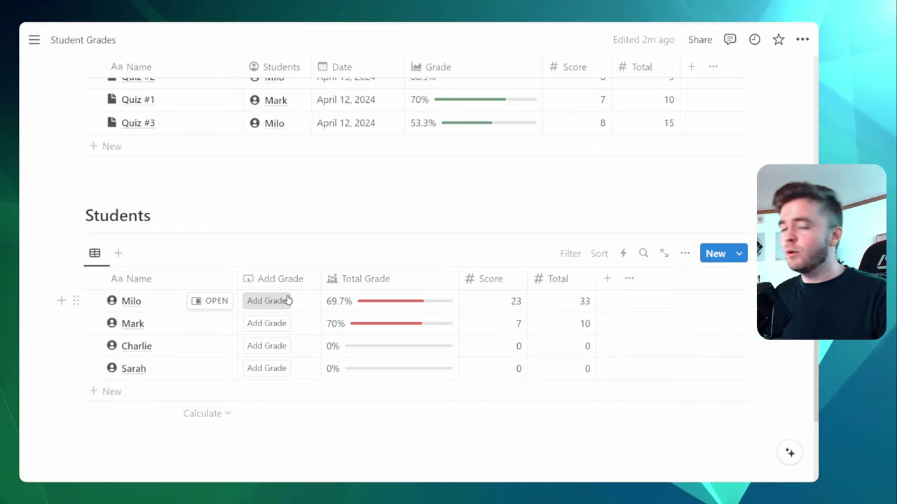
scroll(287, 300, up, 2)
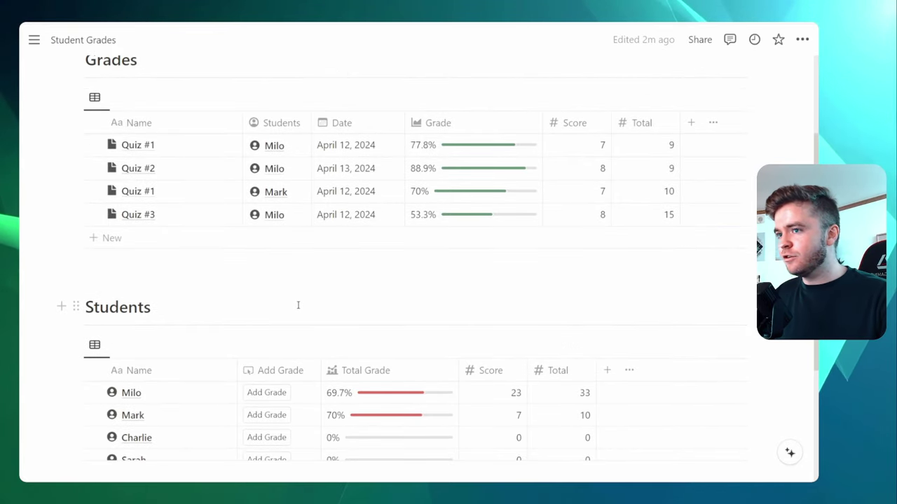
scroll(298, 305, up, 1)
click(741, 142)
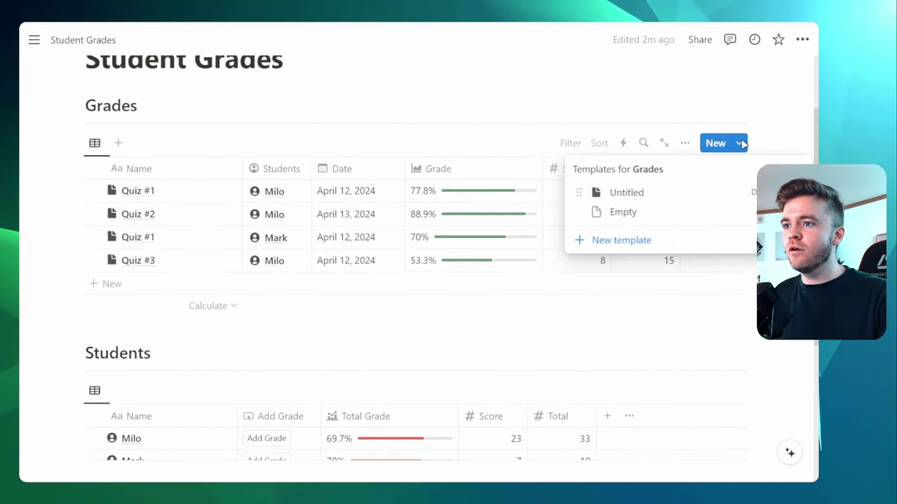
click(749, 192)
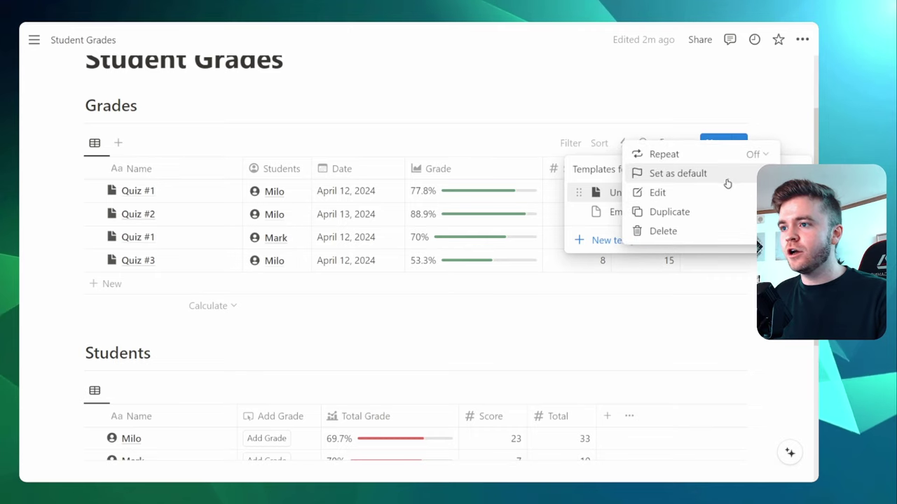
click(686, 218)
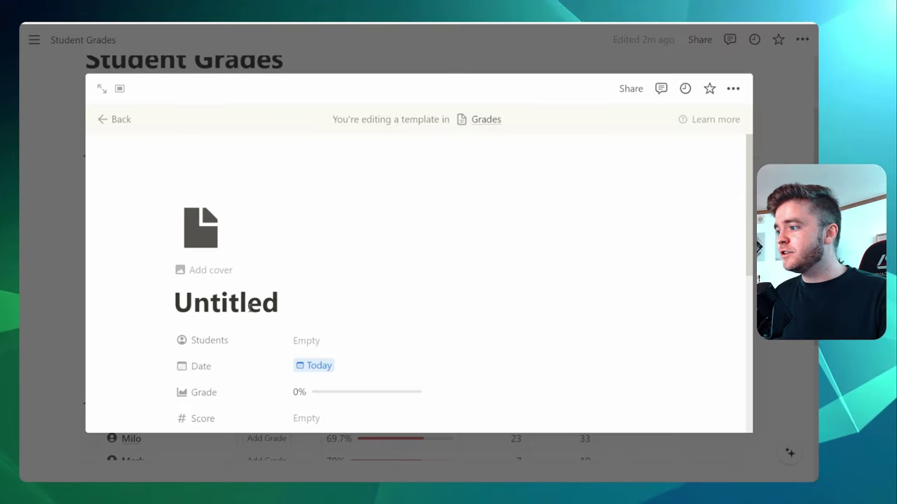
Name the duplicated Grades template "Quiz #" and set its total to 15
scroll(210, 181, down, 2)
scroll(227, 236, up, 1)
text(q)
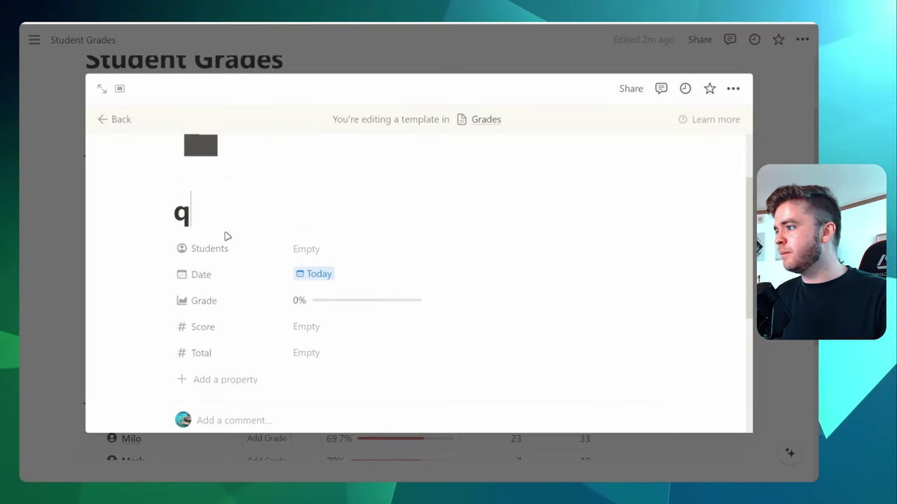
text(uiz #)
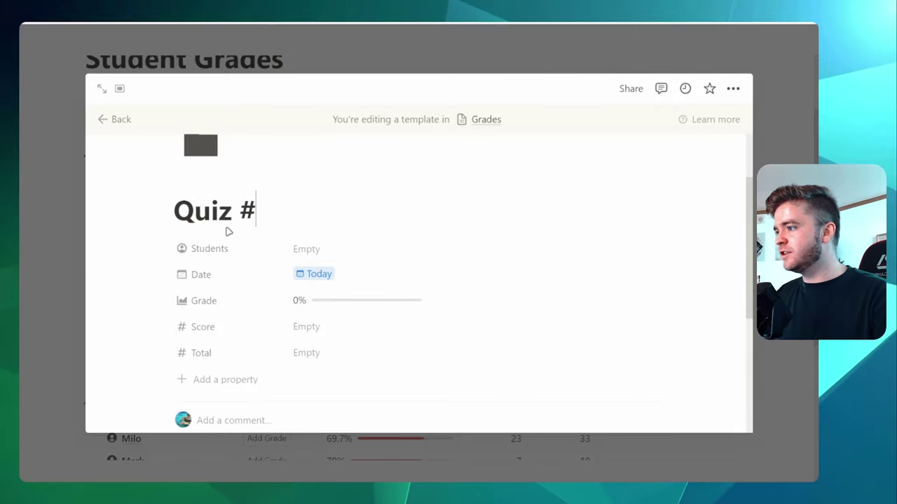
scroll(333, 302, down, 1)
click(329, 306)
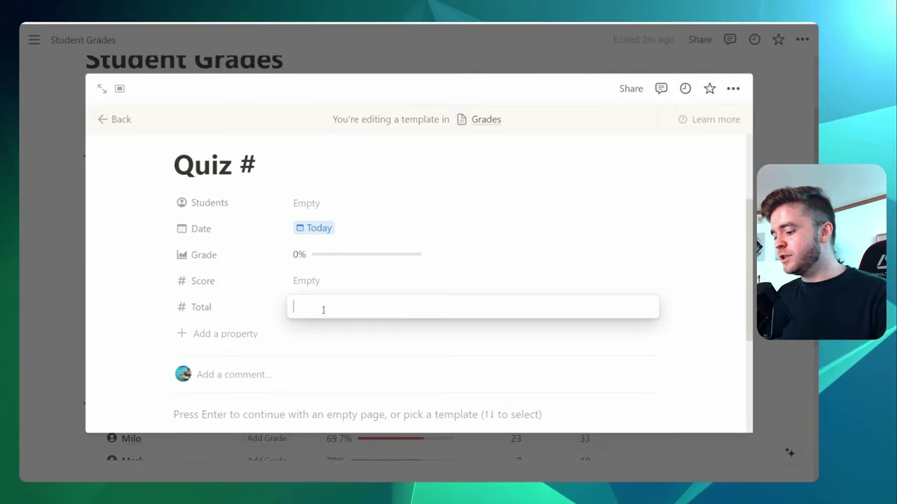
click(476, 203)
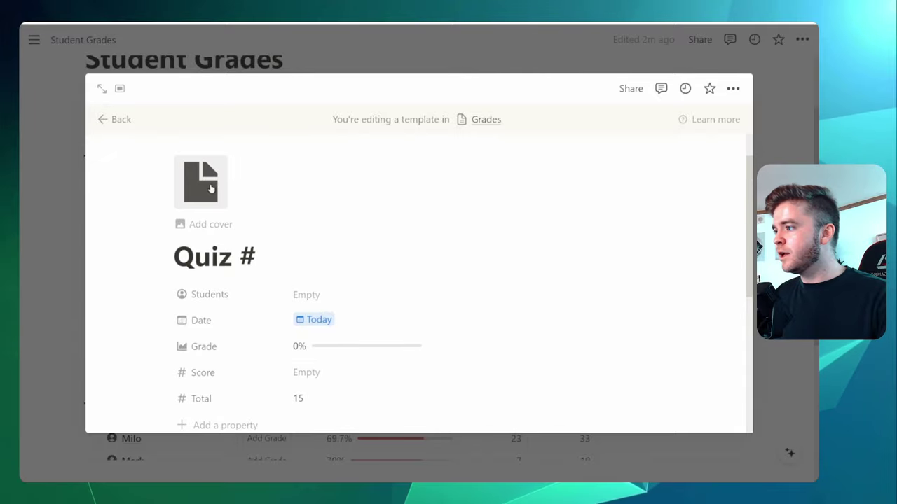
Change the Quiz # template's icon to a yellow page and leave the template editor
click(210, 189)
click(192, 312)
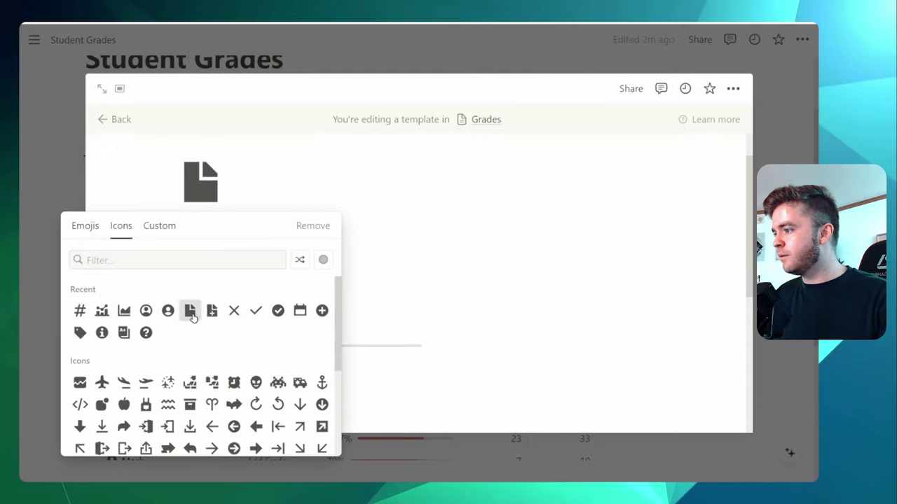
click(212, 337)
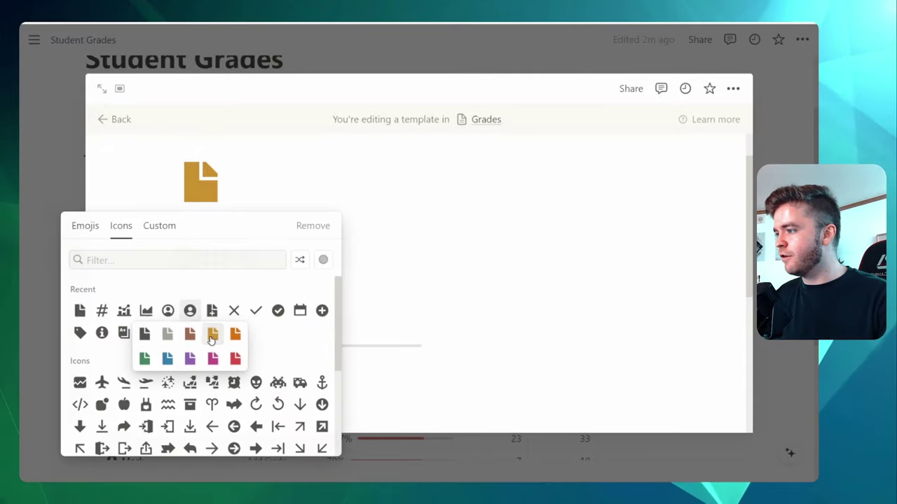
scroll(445, 208, down, 1)
scroll(471, 226, up, 1)
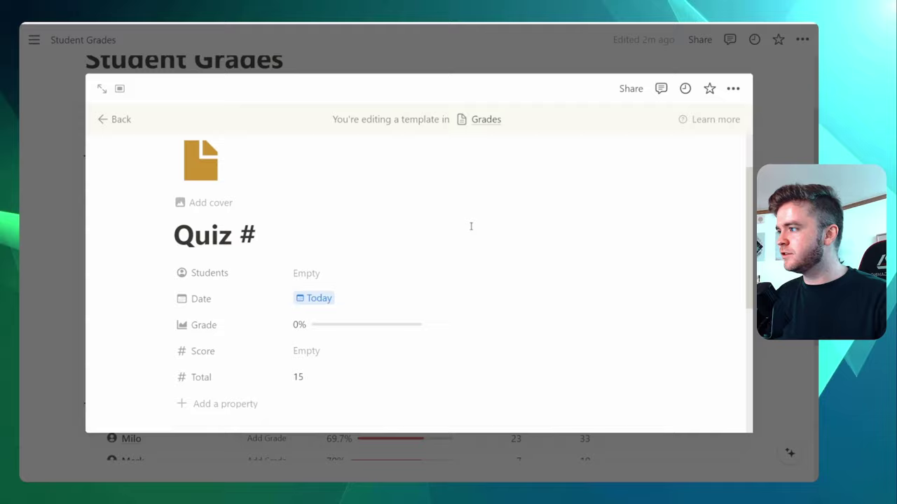
click(115, 127)
scroll(421, 238, up, 2)
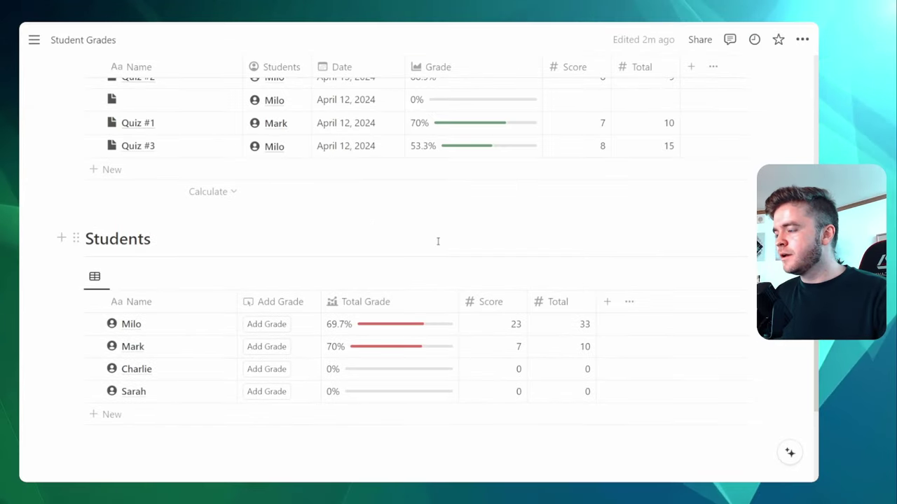
Make Empty the default template for the Grades database and delete the unnamed grade row
click(399, 236)
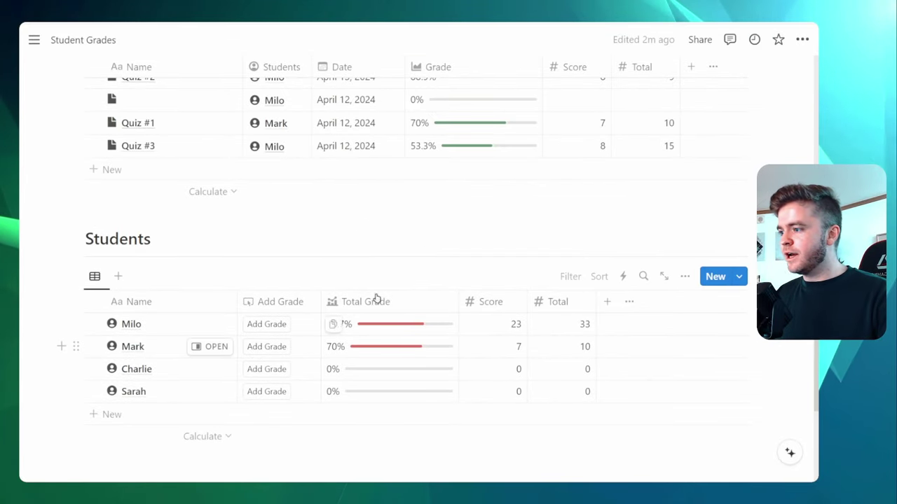
scroll(722, 187, up, 2)
click(740, 98)
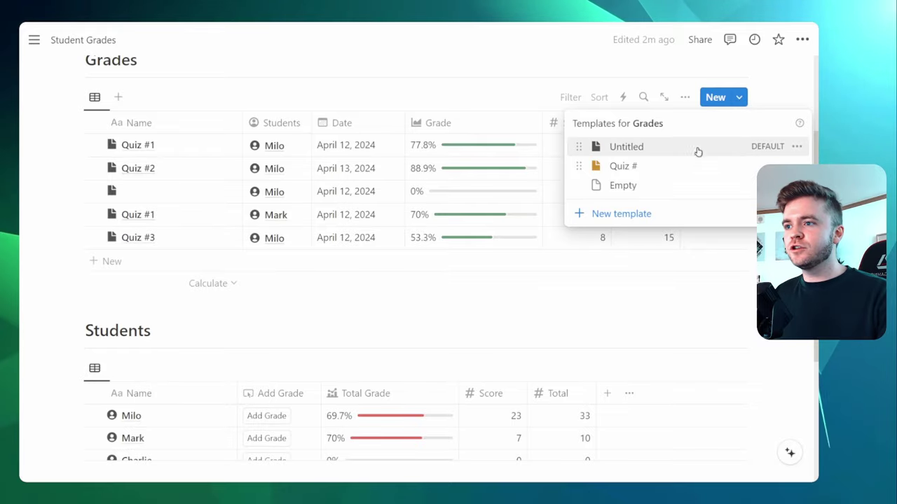
click(796, 185)
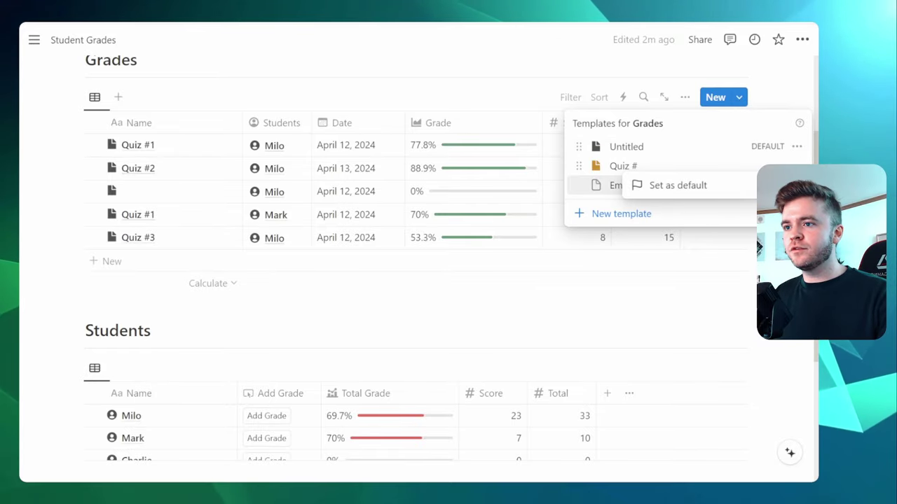
click(677, 186)
click(437, 247)
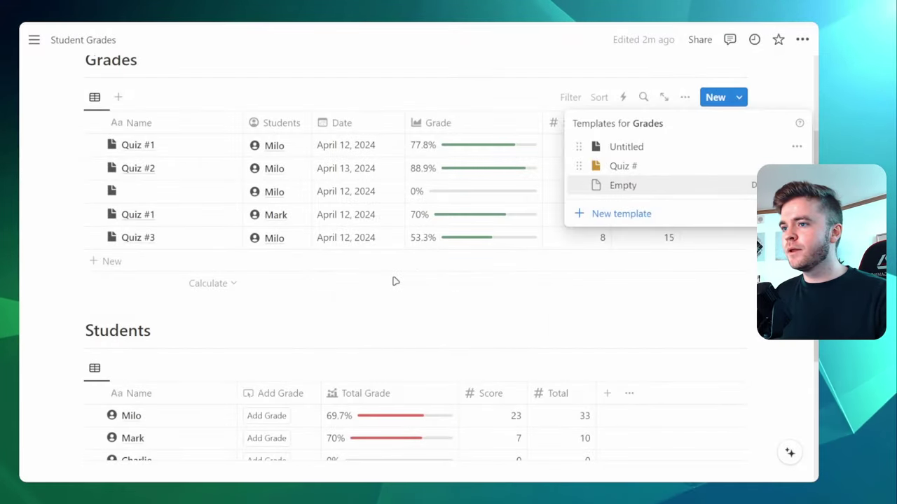
click(340, 305)
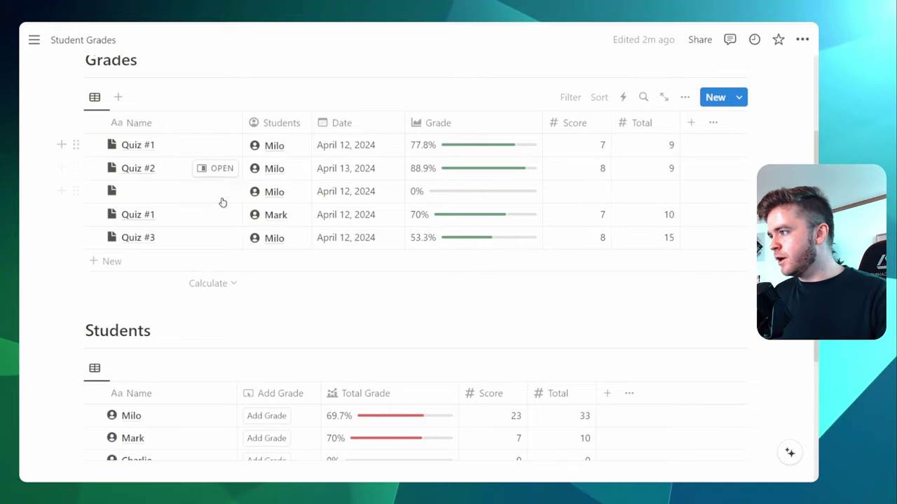
key(Delete)
Add a grade for the first student from the Quiz # template and set its score to 10
scroll(278, 143, down, 3)
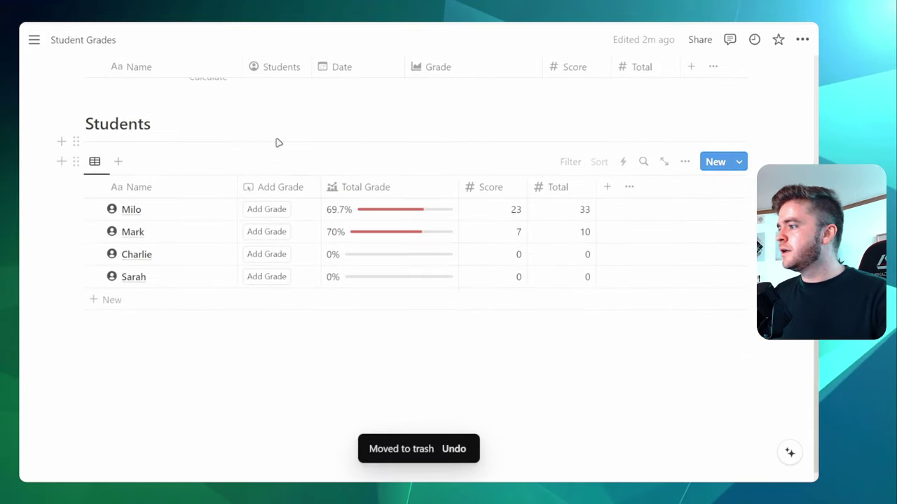
click(266, 214)
scroll(275, 217, down, 2)
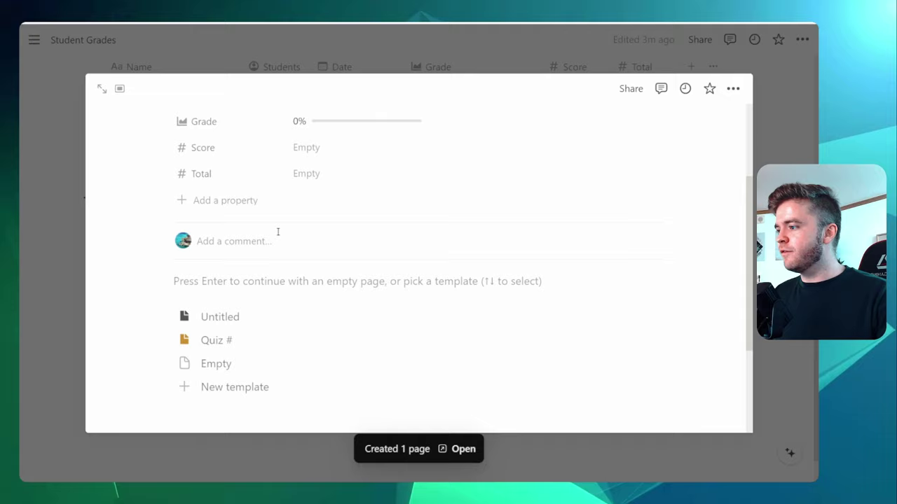
click(217, 340)
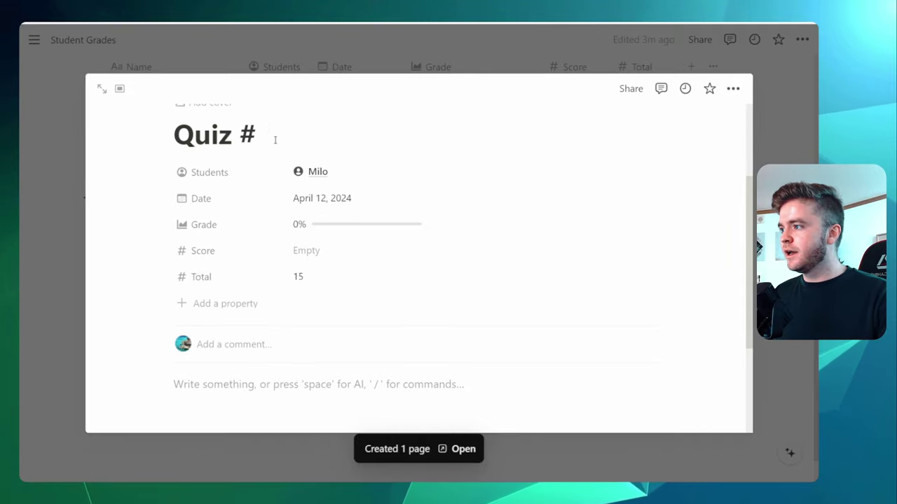
click(324, 246)
text(10)
key(Return)
key(Escape)
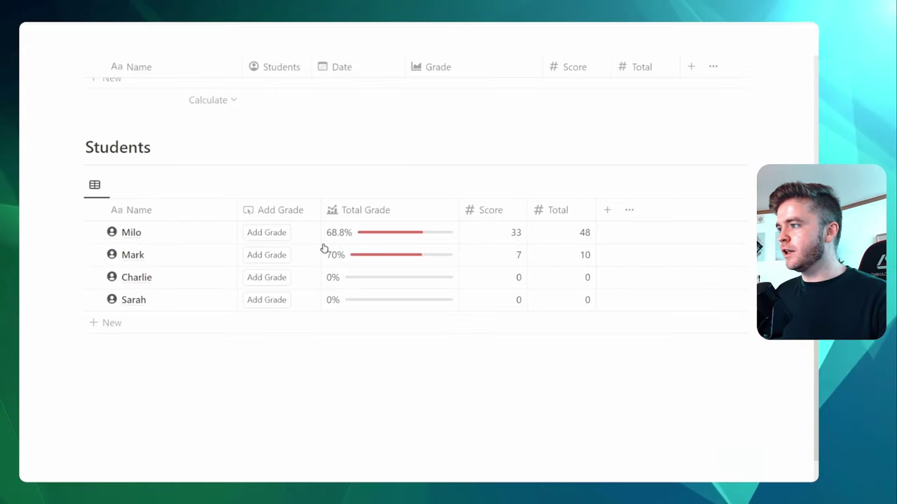
Add a grade for the second student from the Quiz # template, titled "Quiz #2" with a score of 11
click(270, 256)
scroll(271, 260, down, 5)
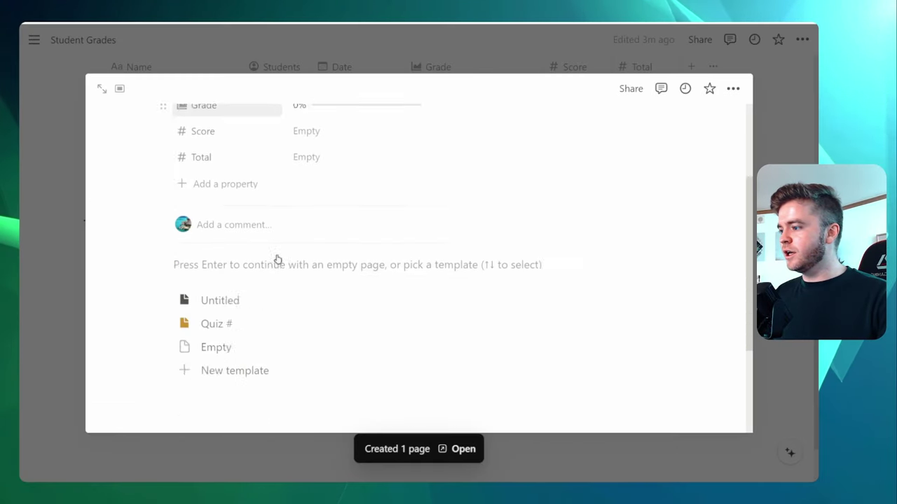
click(236, 186)
scroll(260, 211, up, 5)
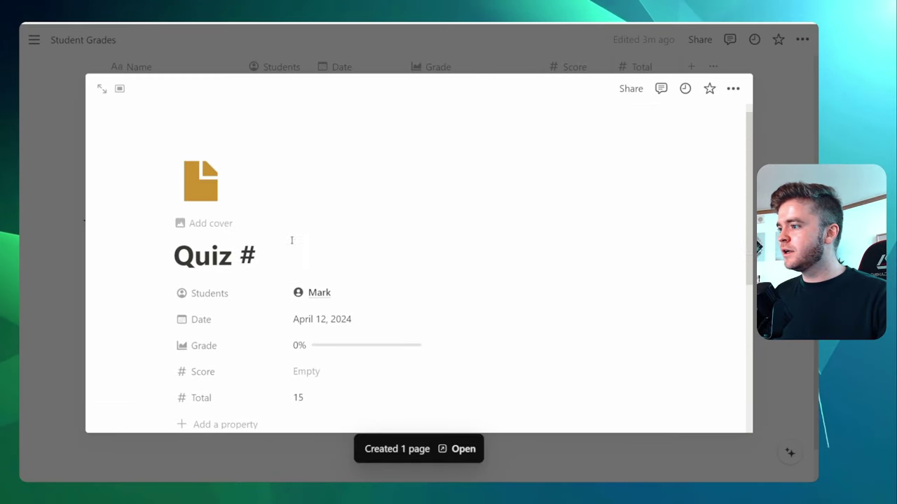
scroll(295, 257, down, 2)
click(327, 281)
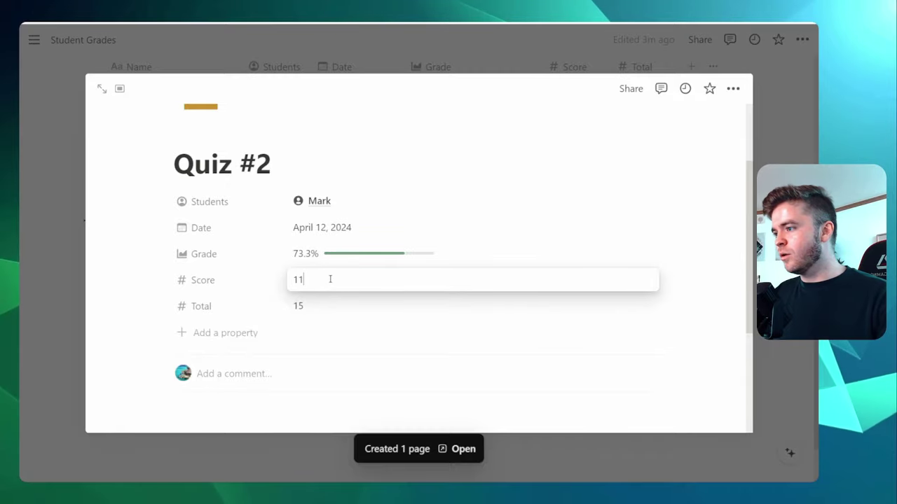
text(11)
key(Return)
click(58, 254)
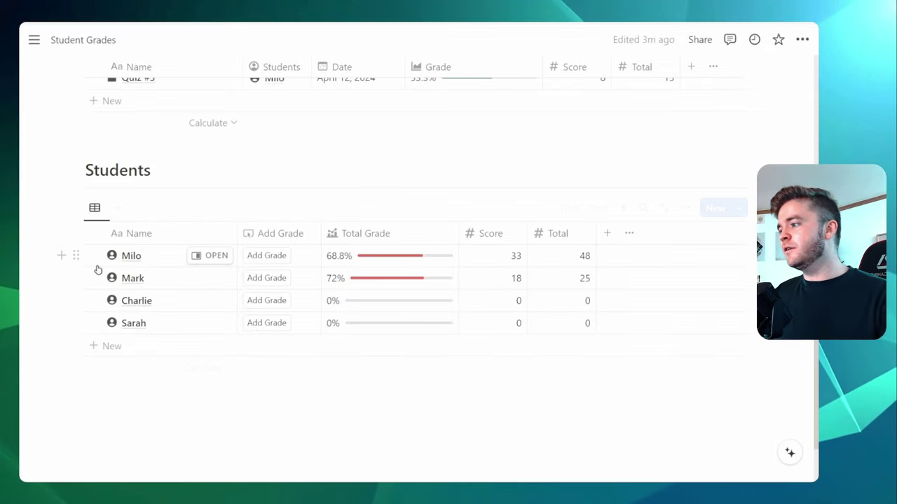
Add a grade for the third student from the Quiz # template, titled "Quiz #2" with a score of 14
click(259, 305)
scroll(310, 308, down, 4)
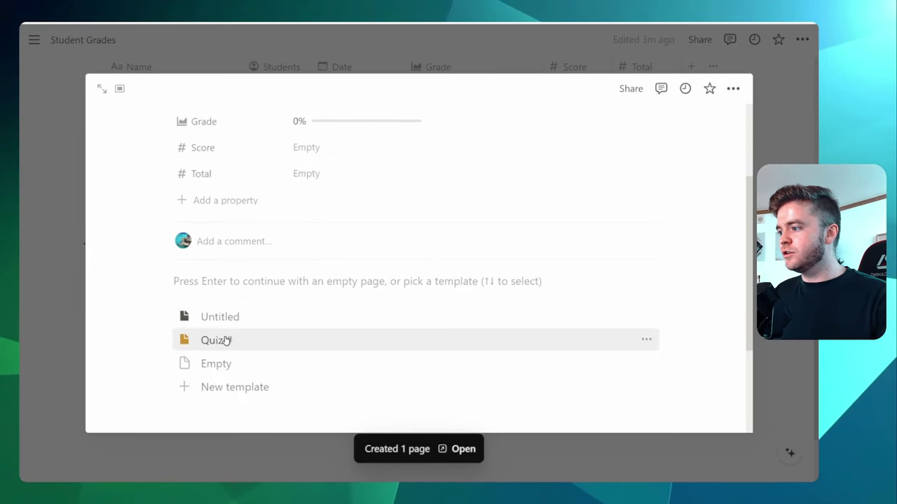
click(226, 341)
click(304, 249)
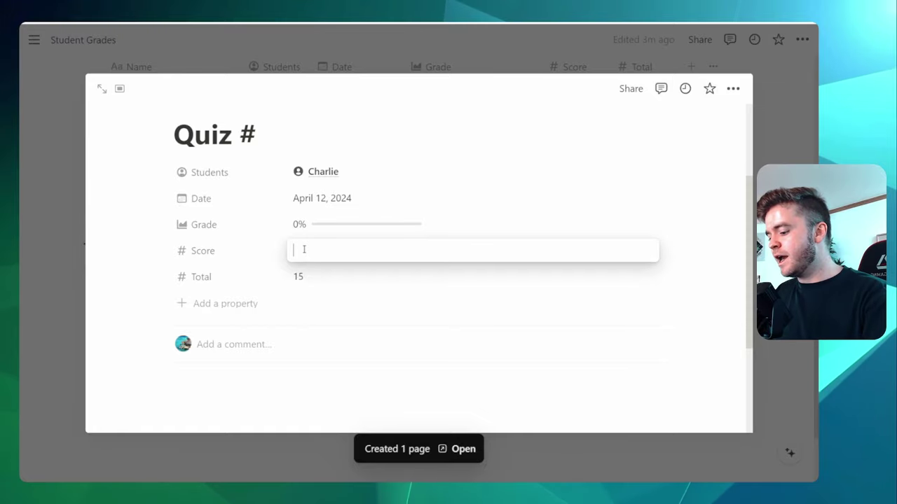
text(14)
click(266, 132)
text(2)
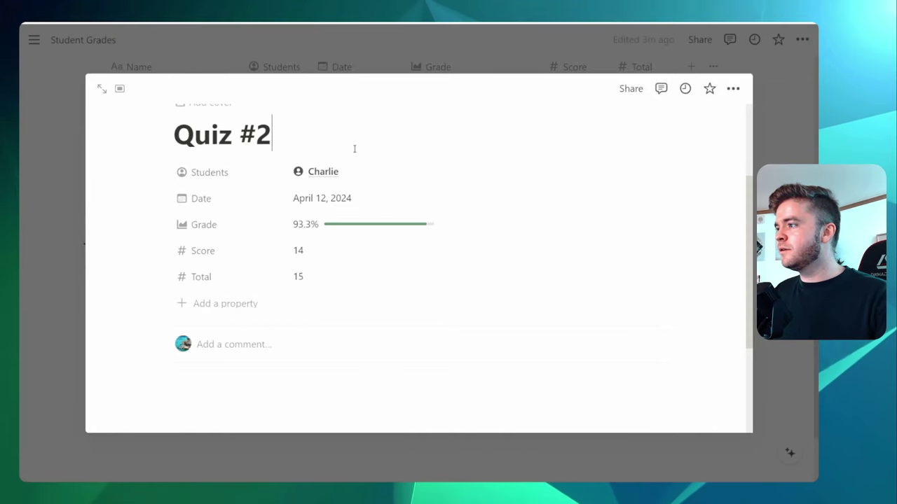
key(Escape)
scroll(395, 202, up, 3)
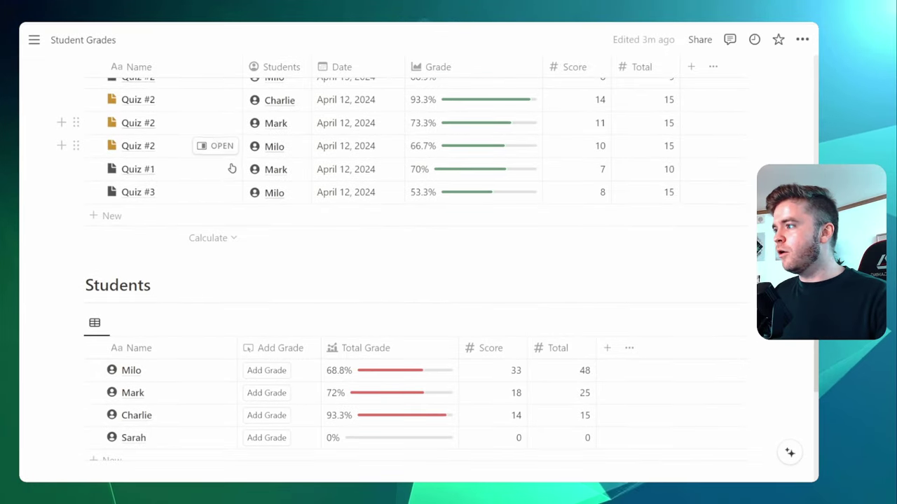
scroll(204, 152, up, 1)
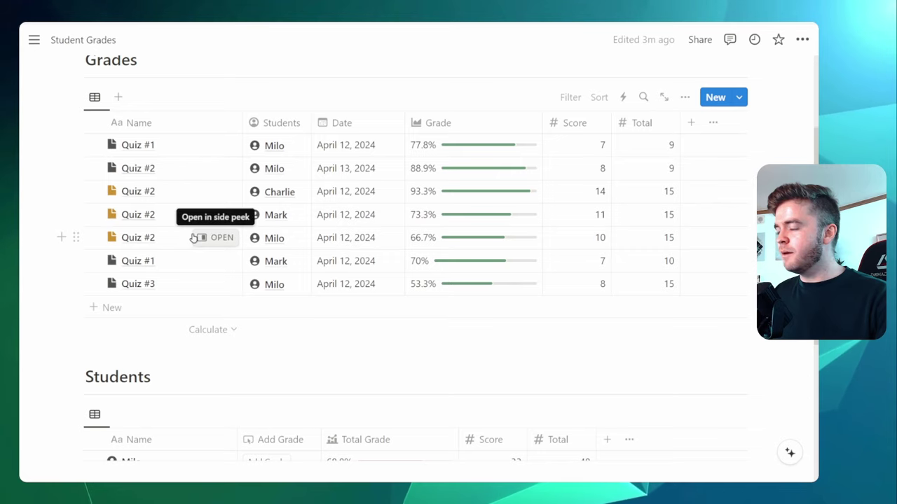
click(738, 97)
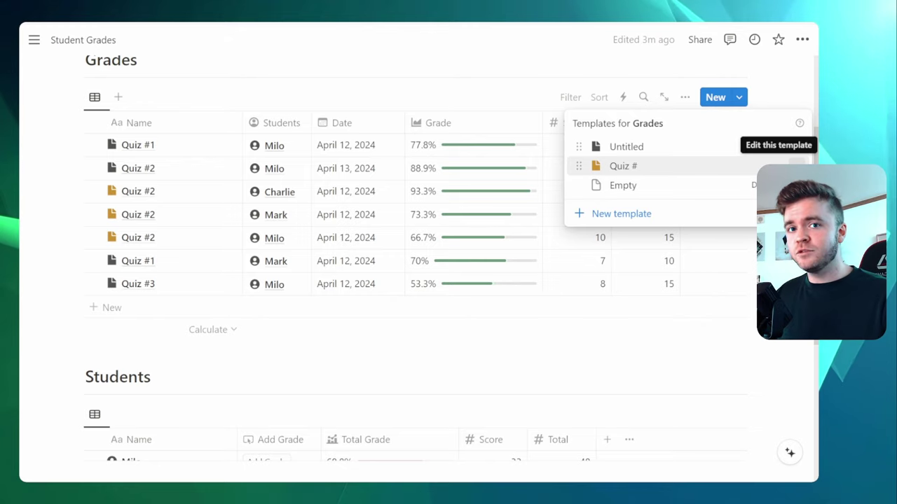
click(274, 367)
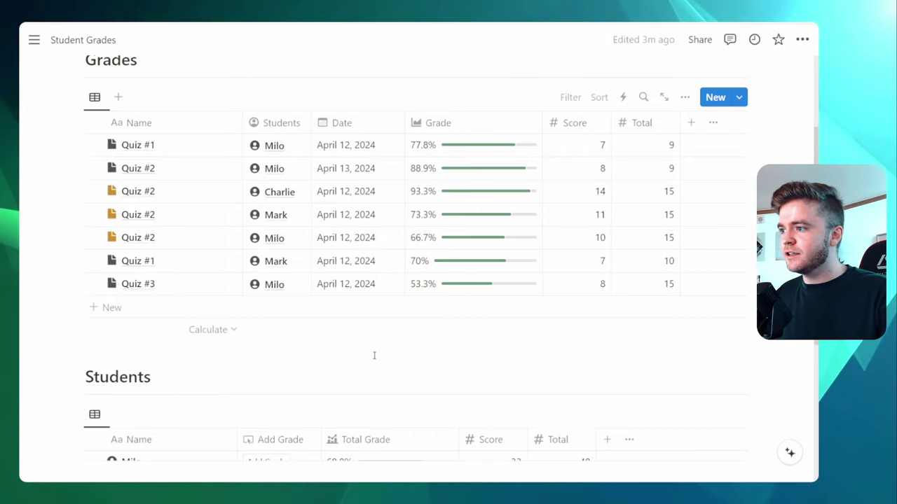
Group the Grades table by the Name property
scroll(375, 357, up, 1)
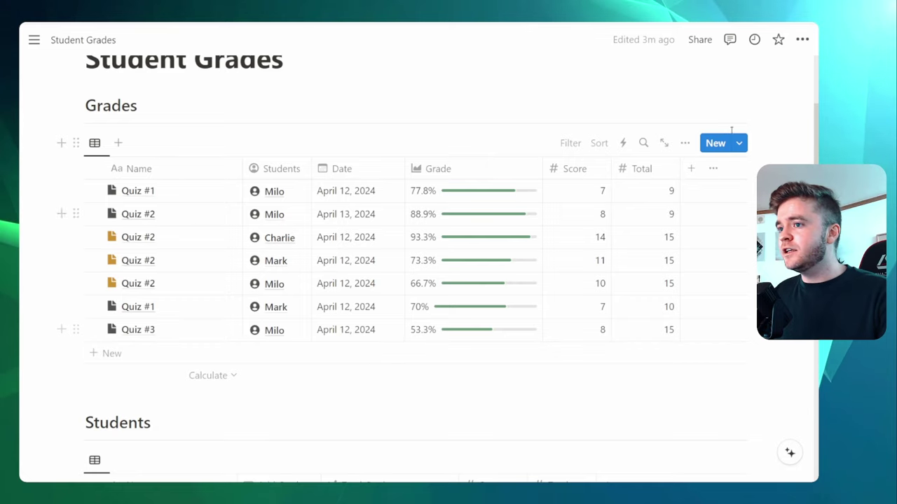
click(685, 145)
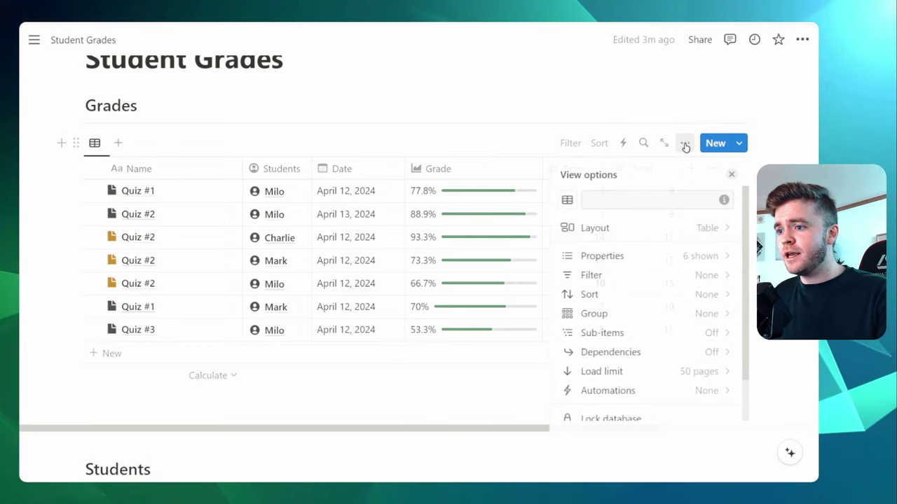
scroll(675, 195, down, 2)
click(652, 271)
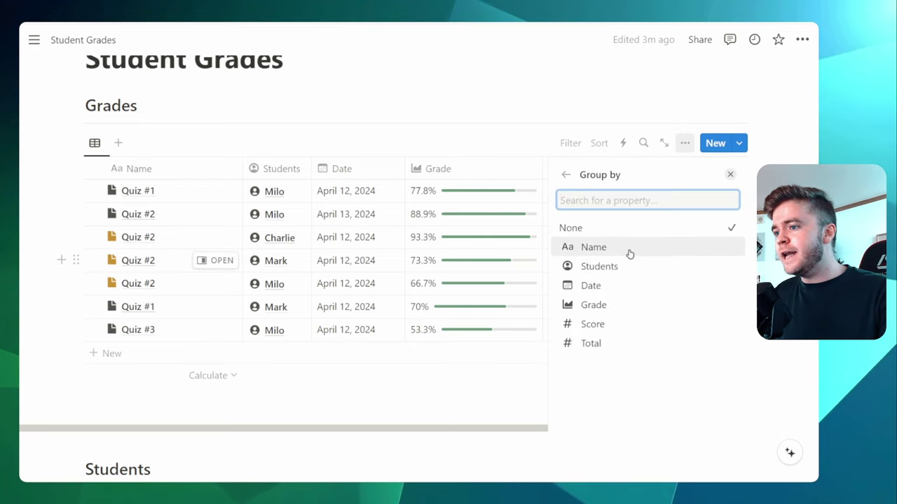
click(633, 252)
Sort the Grades table by Name ascending, with Grade descending as the second sort, and hide the sort bar
click(599, 144)
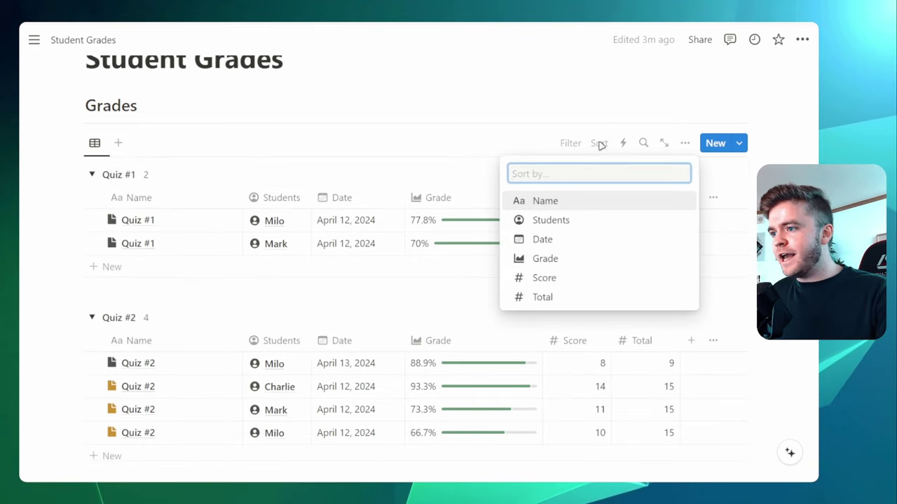
click(569, 202)
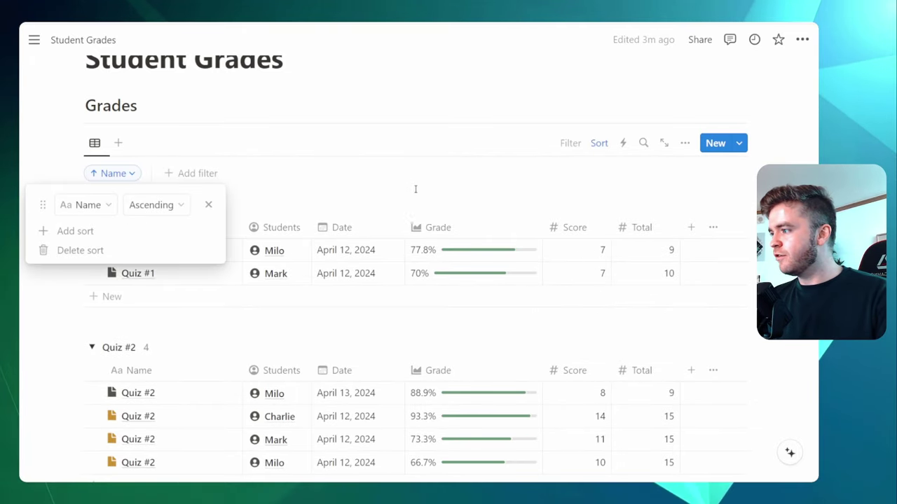
click(77, 234)
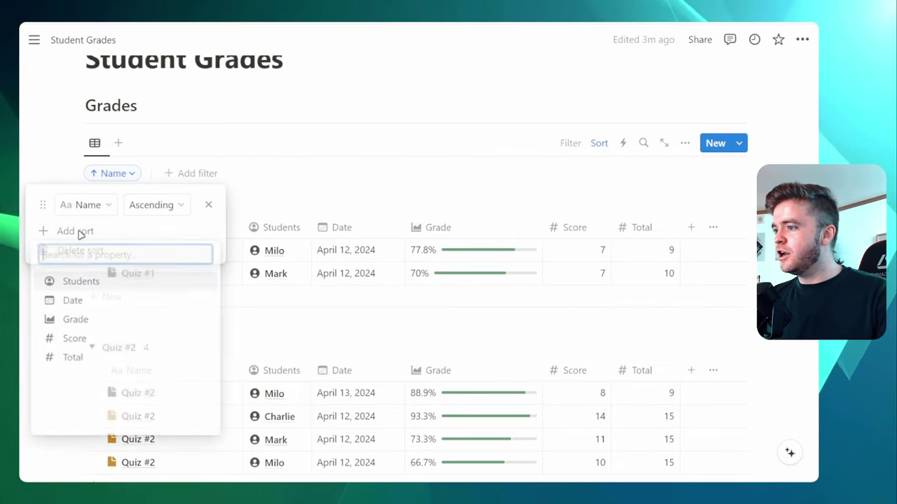
click(110, 324)
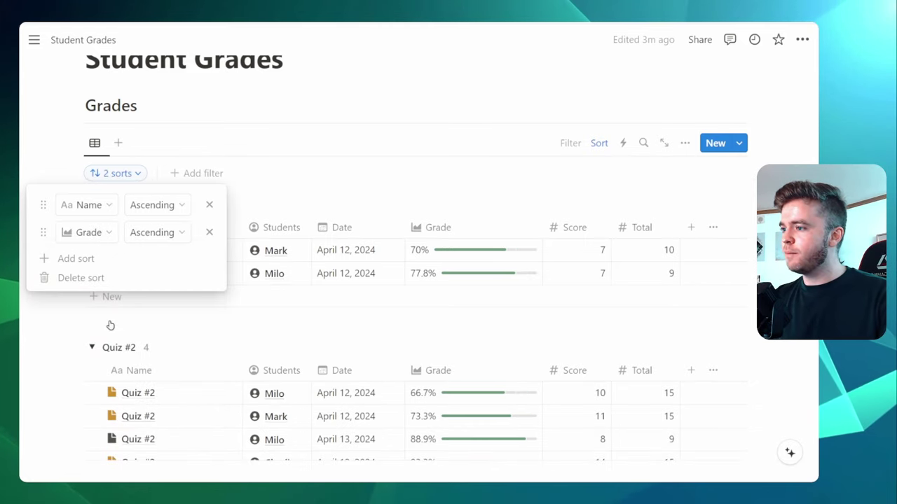
click(164, 234)
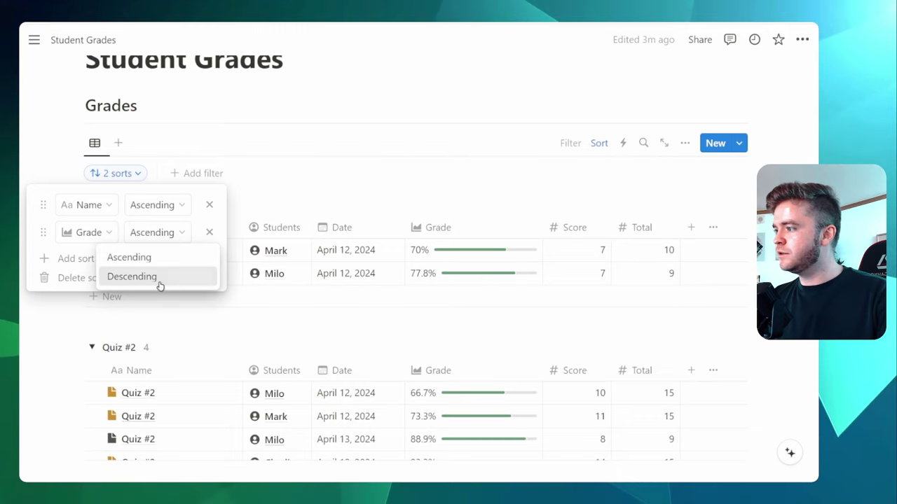
click(158, 279)
click(465, 176)
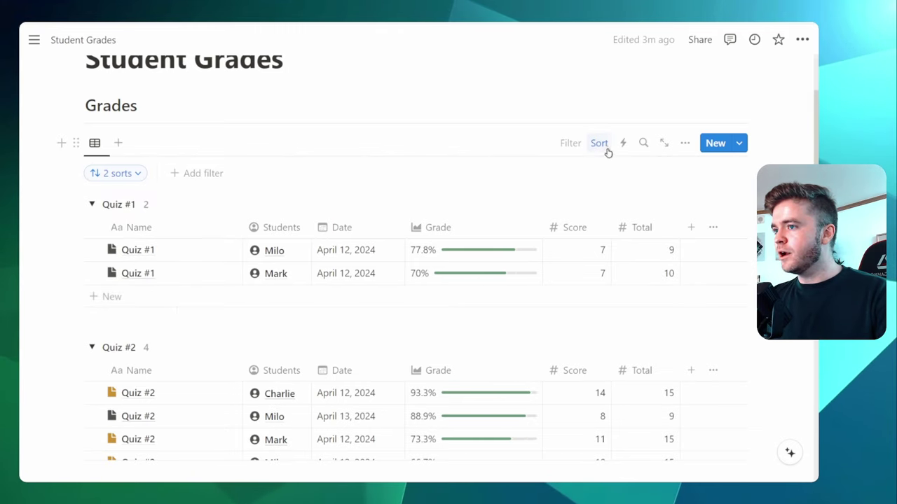
click(599, 143)
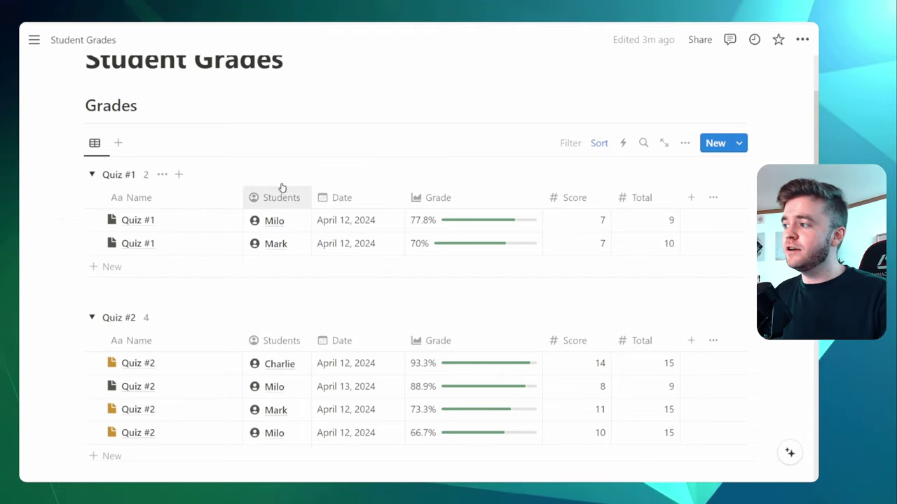
Collapse the Quiz #1 group in the Grades table, leaving the Quiz #2 group expanded
scroll(222, 154, down, 1)
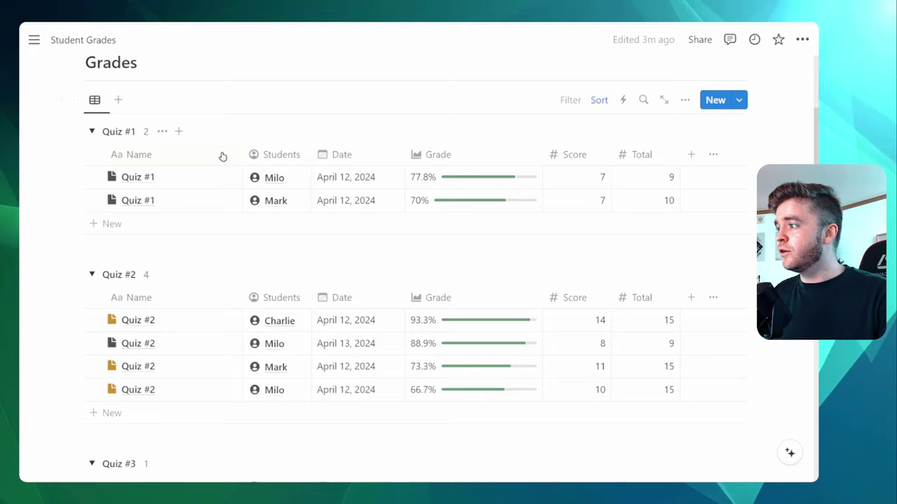
click(91, 130)
click(91, 164)
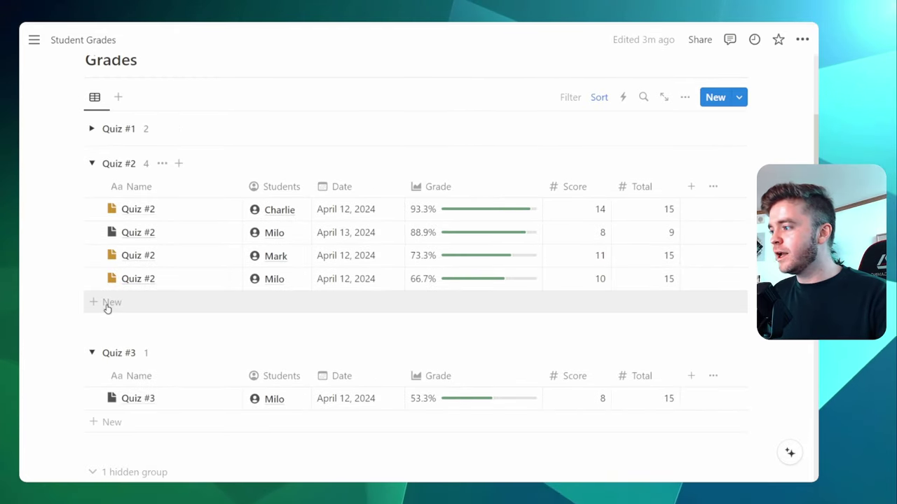
Add a grade row in the Quiz #2 group linked to the fourth student, with a score of 10 and a total of 15
click(108, 303)
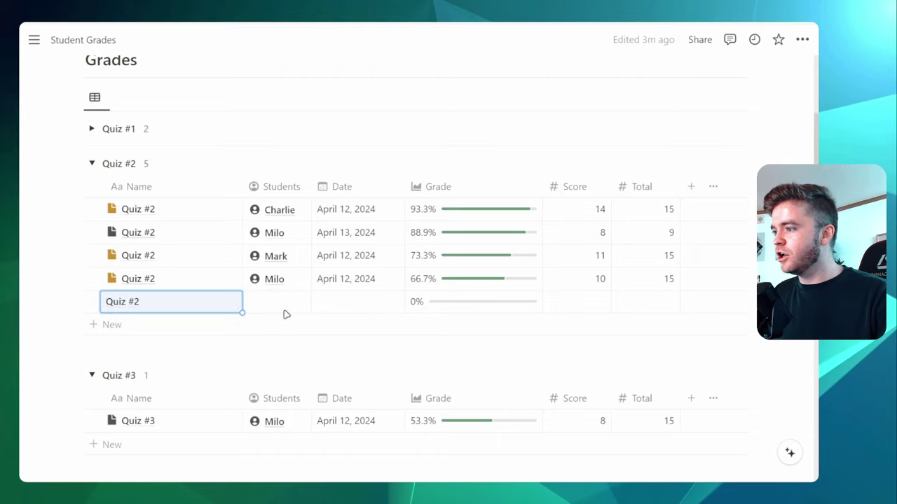
key(Return)
click(285, 307)
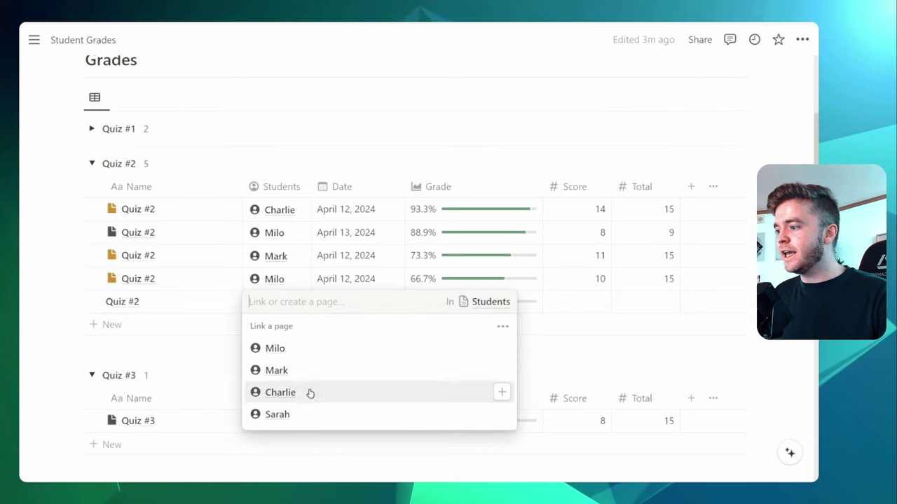
click(277, 415)
key(Escape)
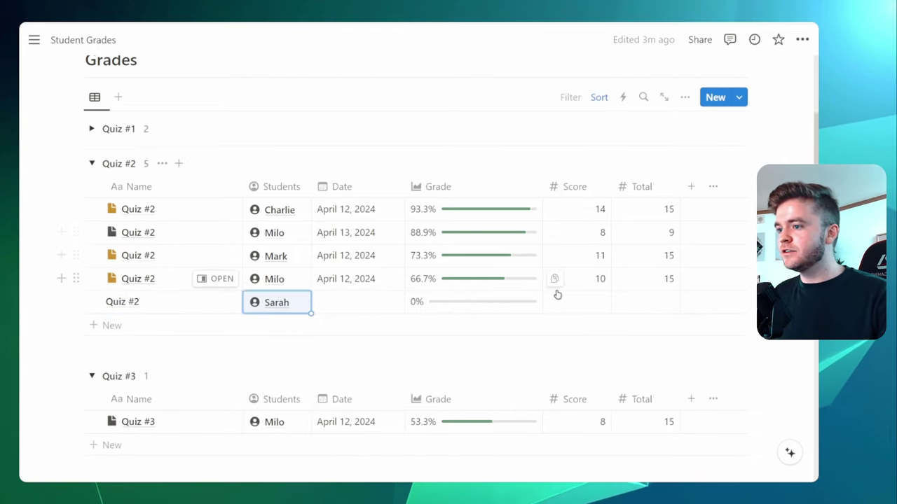
click(660, 303)
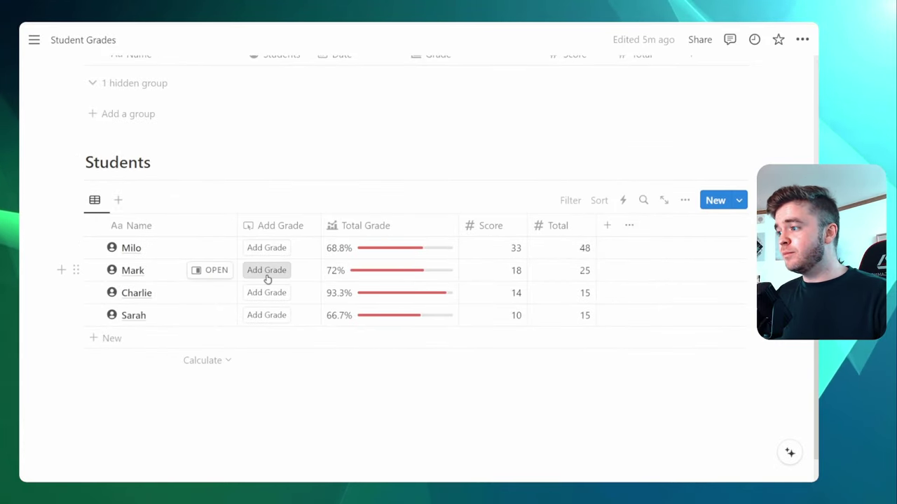
scroll(356, 287, up, 7)
click(739, 143)
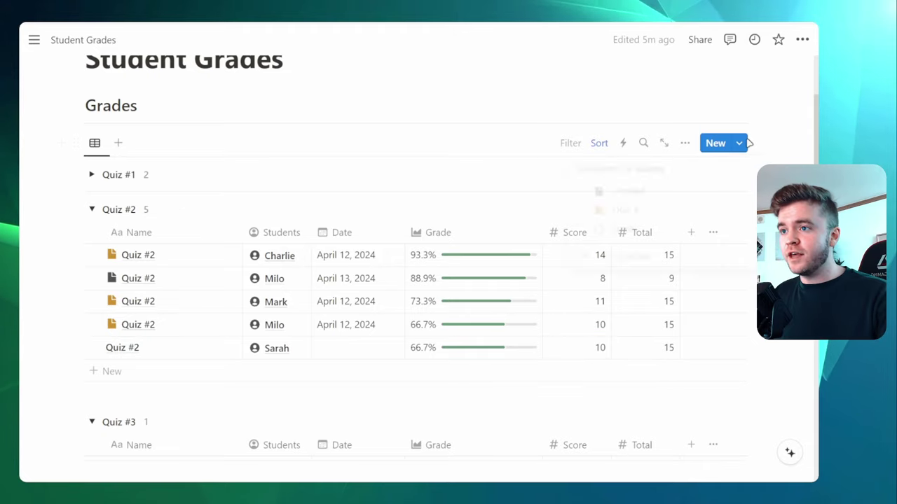
click(320, 144)
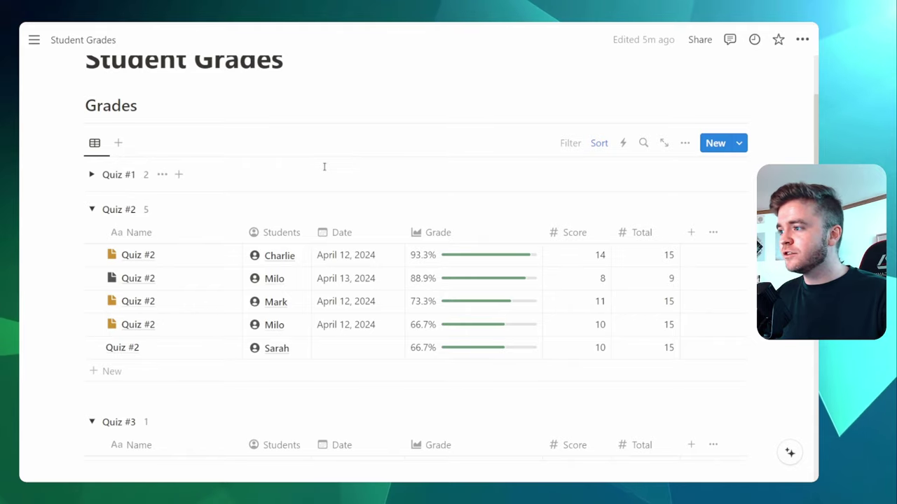
scroll(312, 149, down, 5)
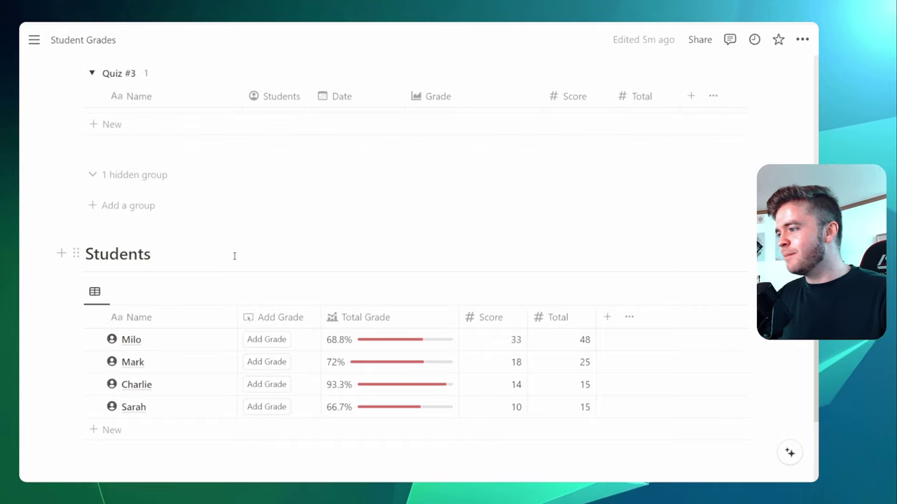
scroll(225, 208, down, 1)
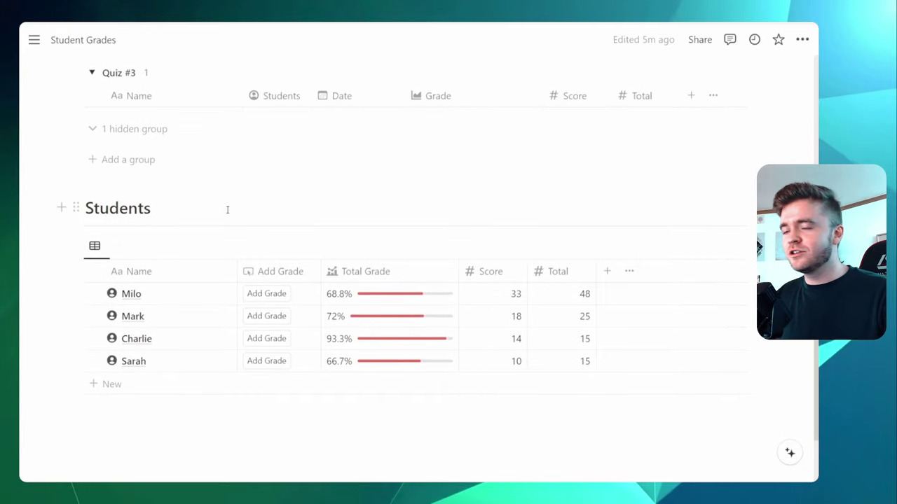